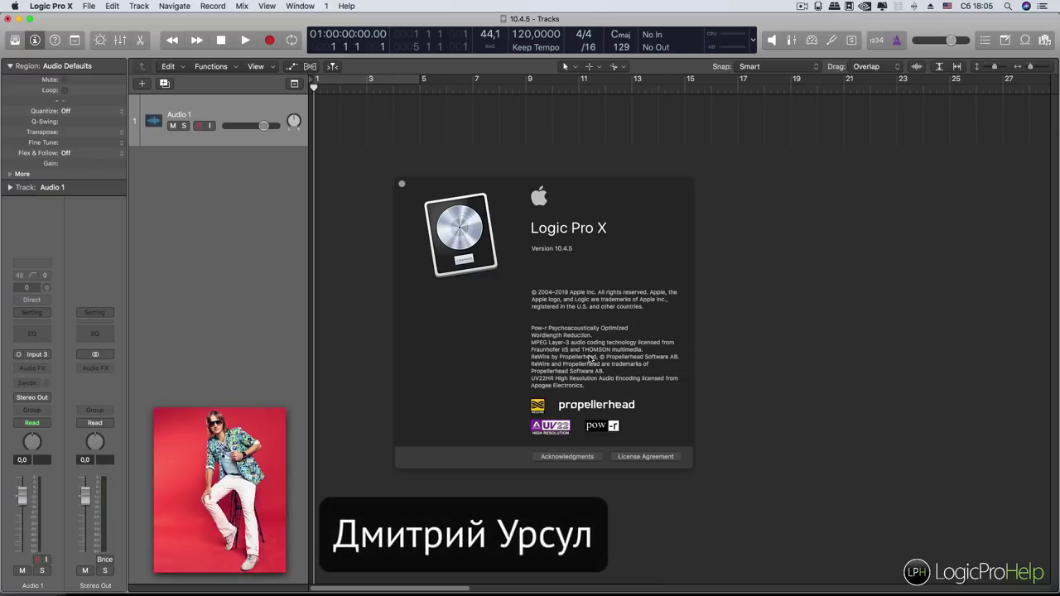
Step: Check the list of update topics in the project notes, and close both the notes and the About window
click(426, 191)
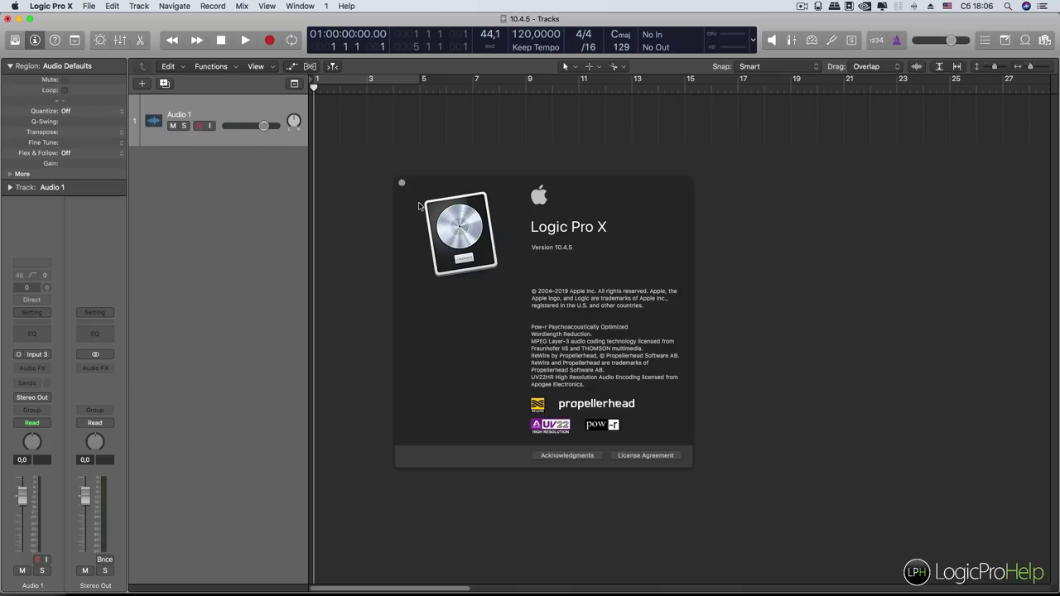
click(1003, 40)
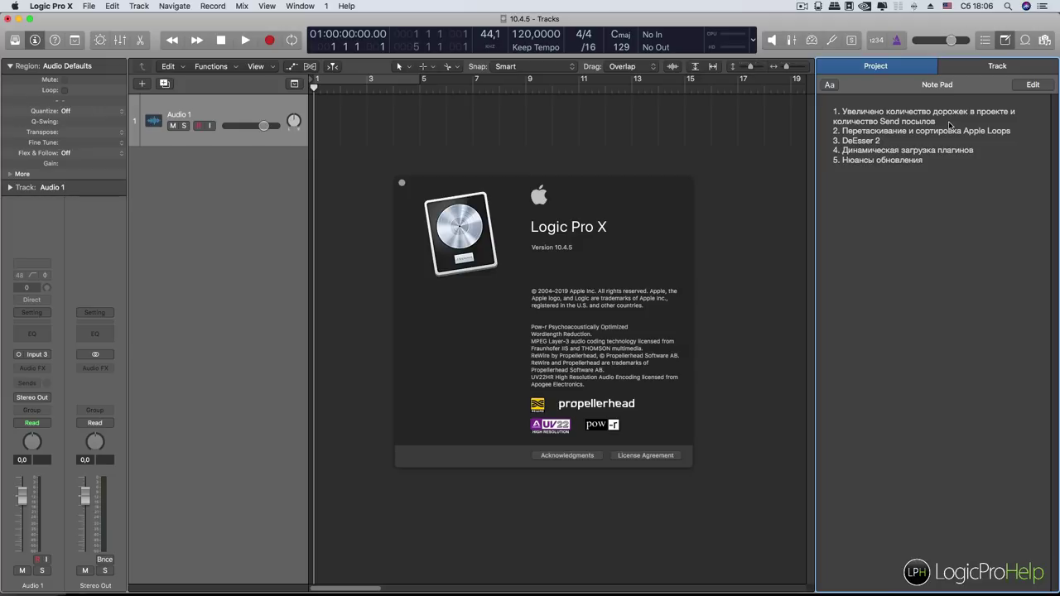
click(1005, 47)
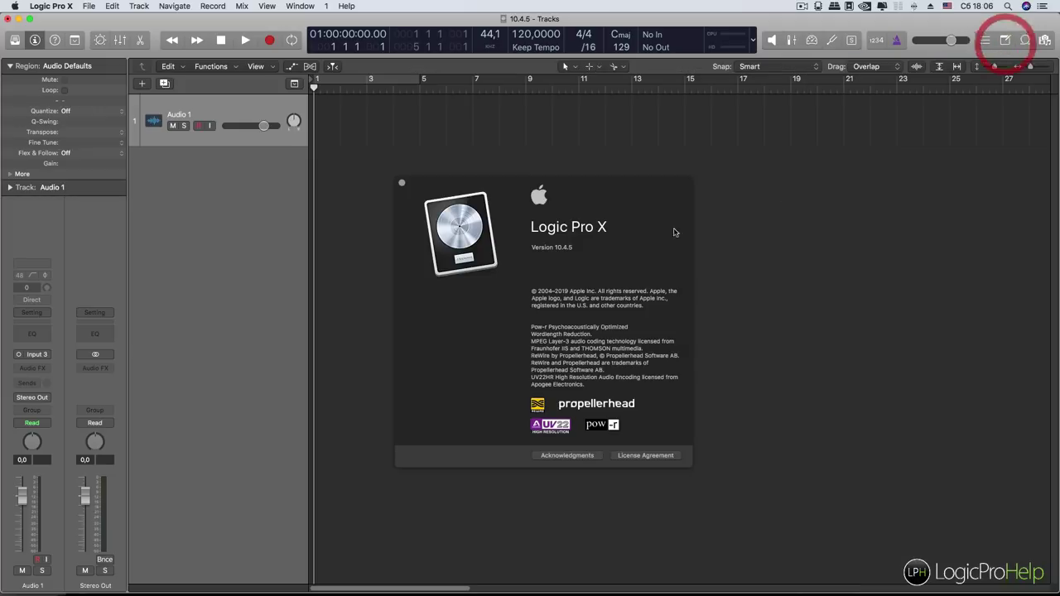
click(401, 183)
click(175, 184)
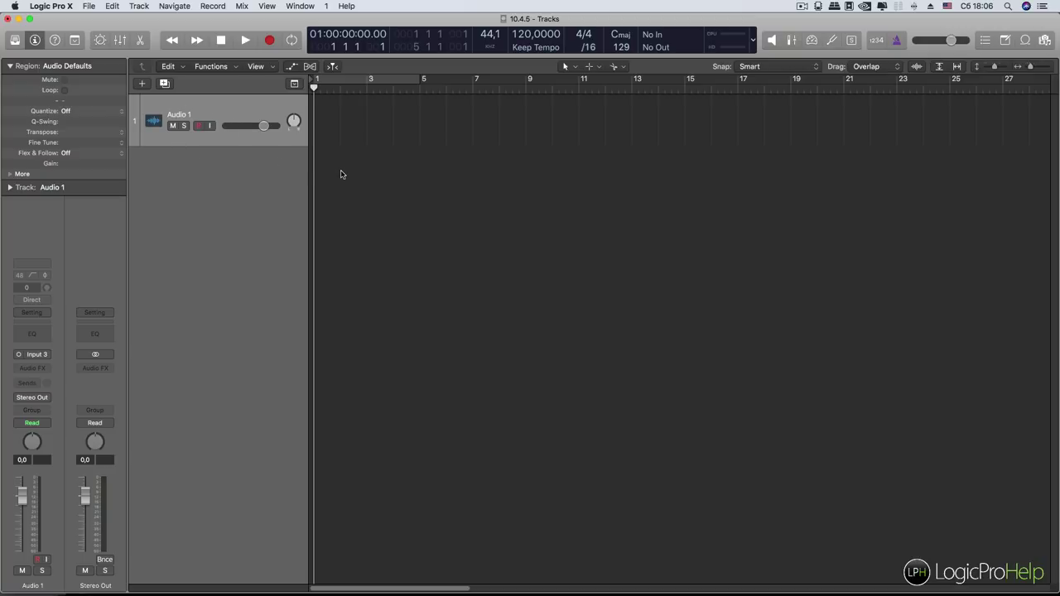
Step: Create 999 new audio tracks with Input 3 and Output 1 + 2
click(147, 82)
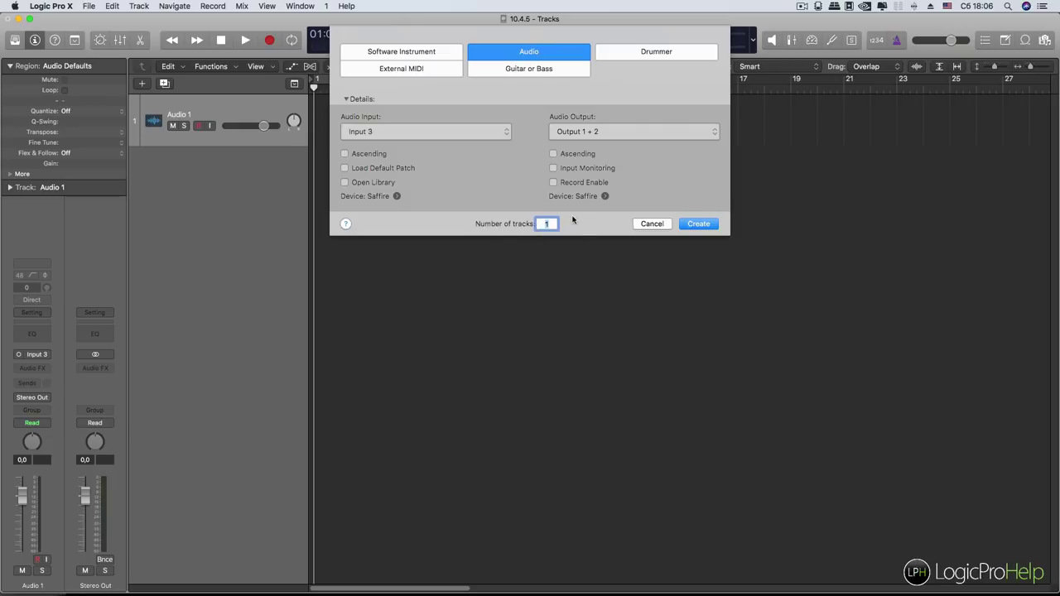
click(502, 224)
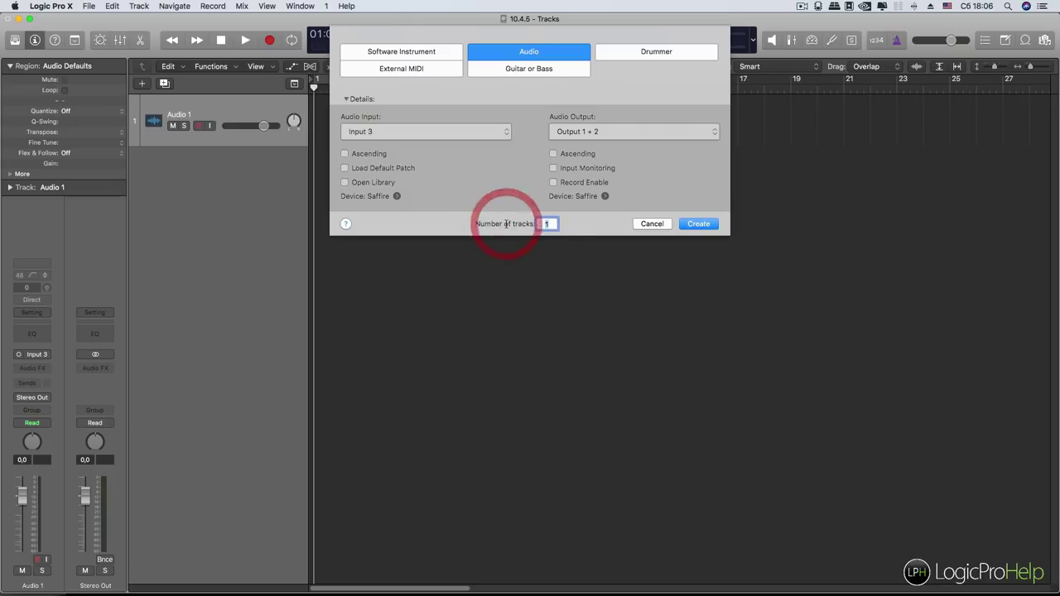
text(999)
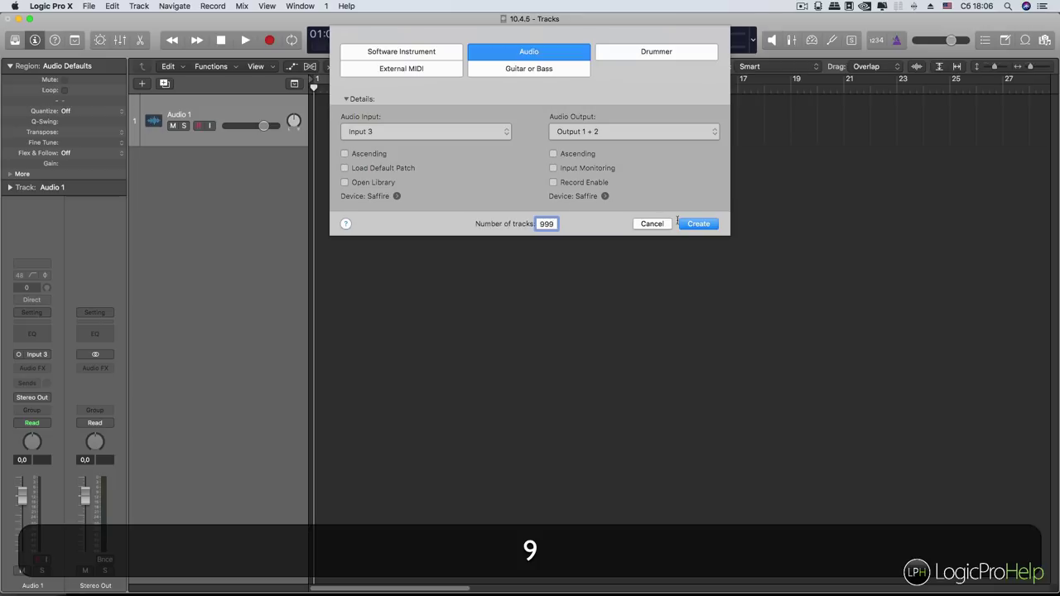
click(698, 223)
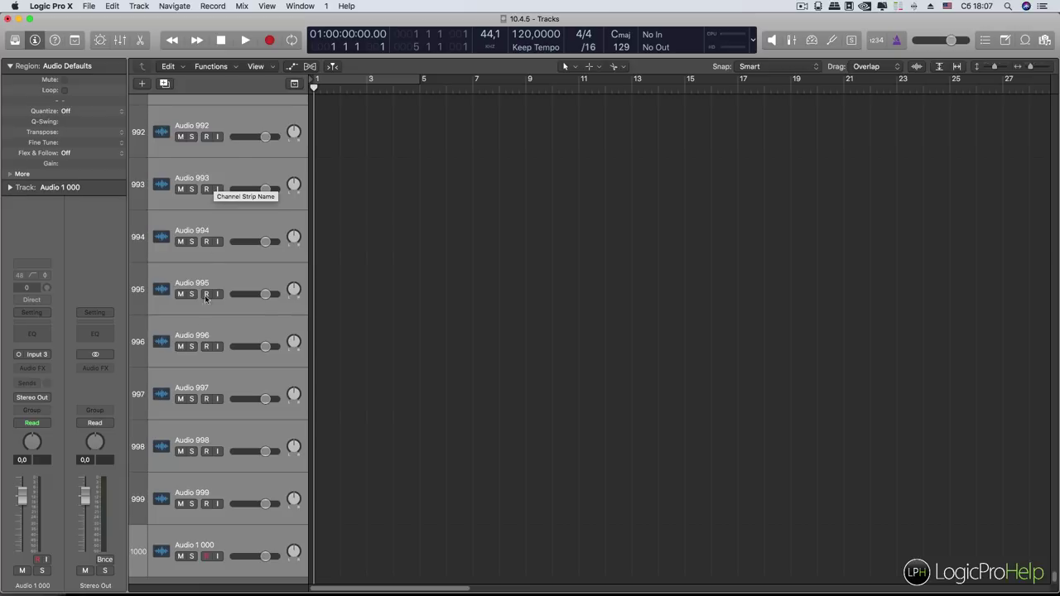
Step: Look through the end of the track list up to track 1000 and select the Audio 995 track
scroll(148, 528, down, 1)
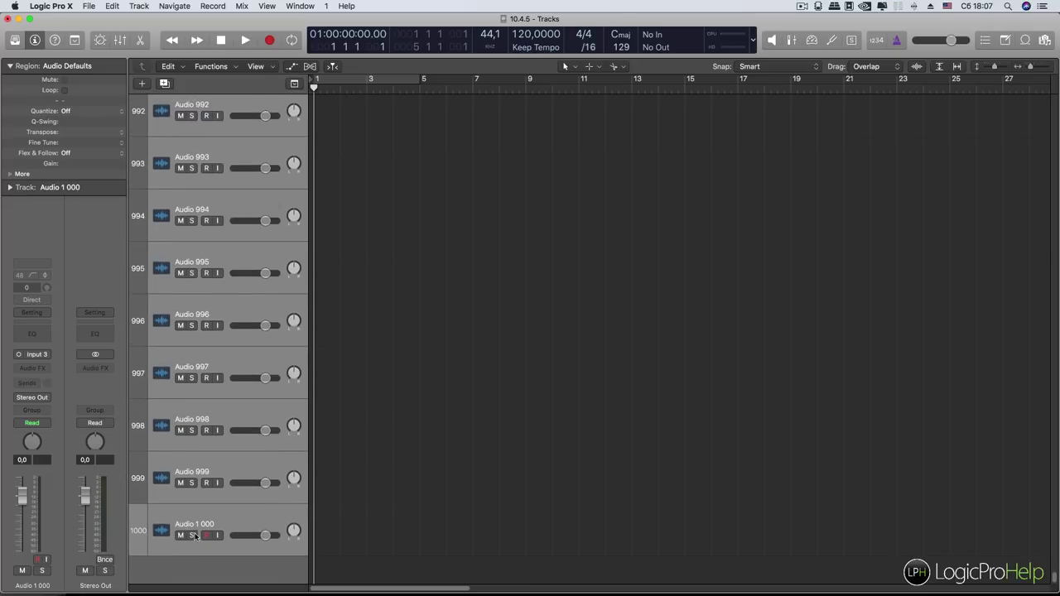
click(226, 519)
scroll(227, 519, up, 20)
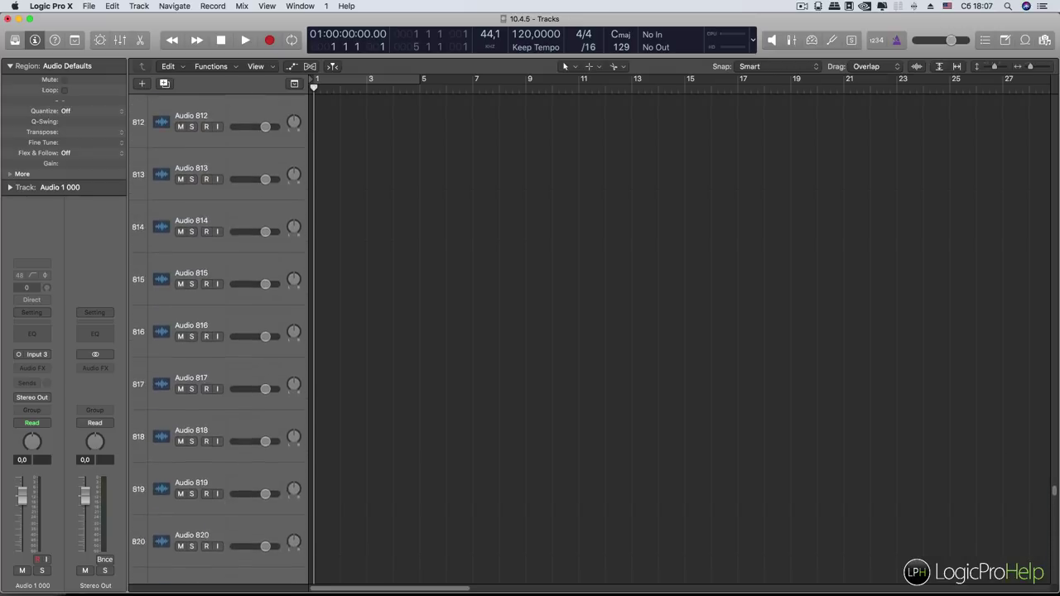
drag(1053, 500, 1039, 587)
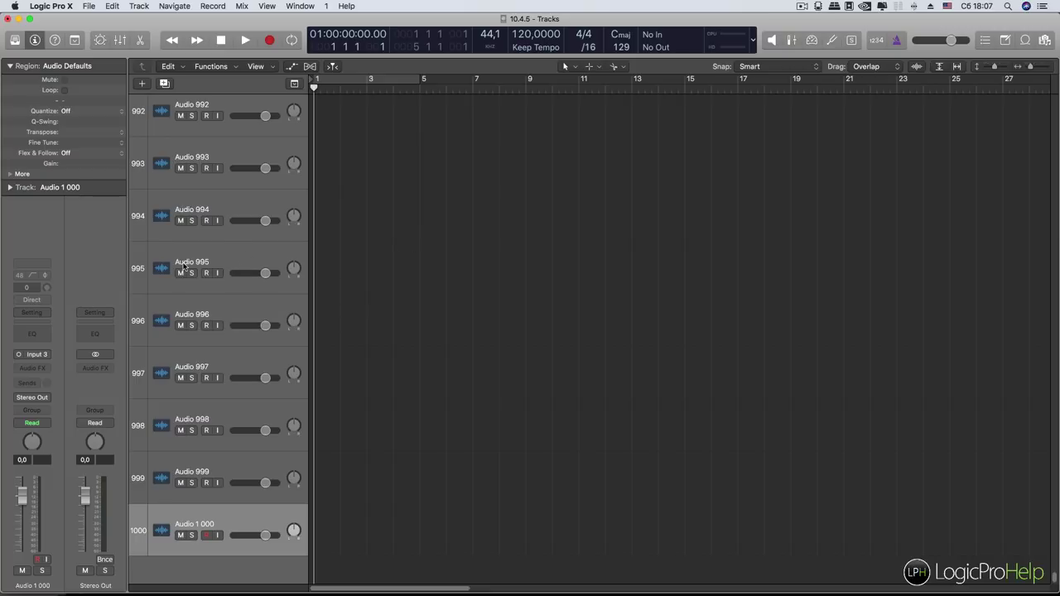
click(240, 260)
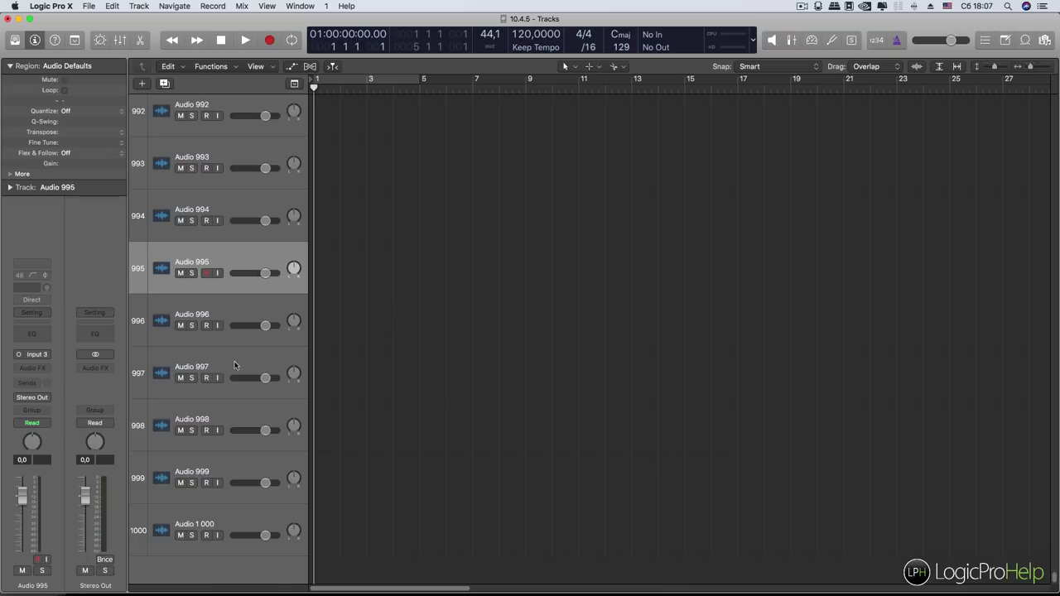
Step: Show the Mixer and examine the buses available for a send on the Audio 973 channel, without assigning one
click(120, 42)
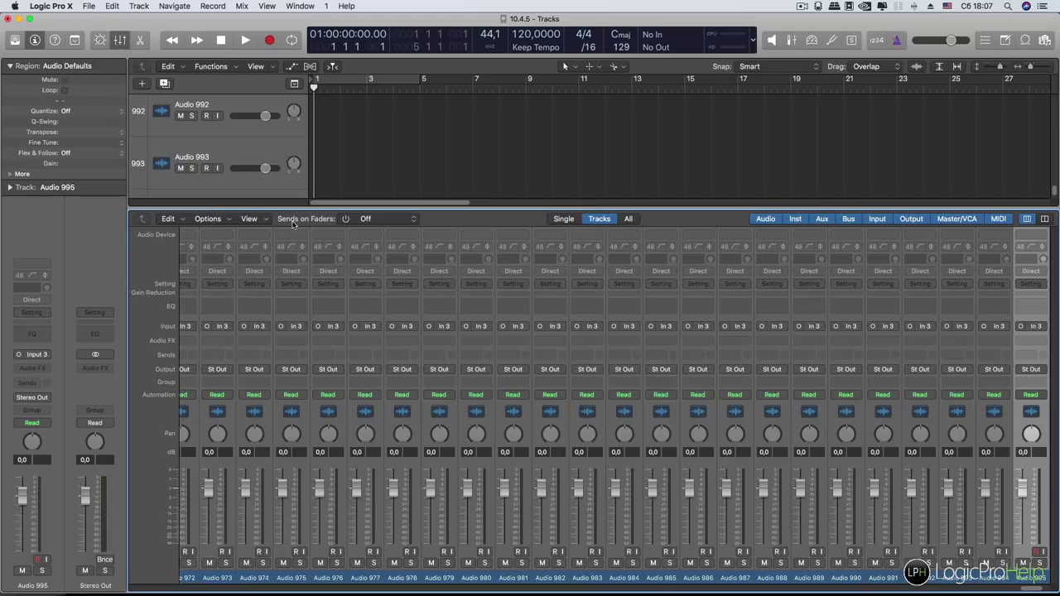
click(298, 175)
click(211, 359)
mouse_move(217, 373)
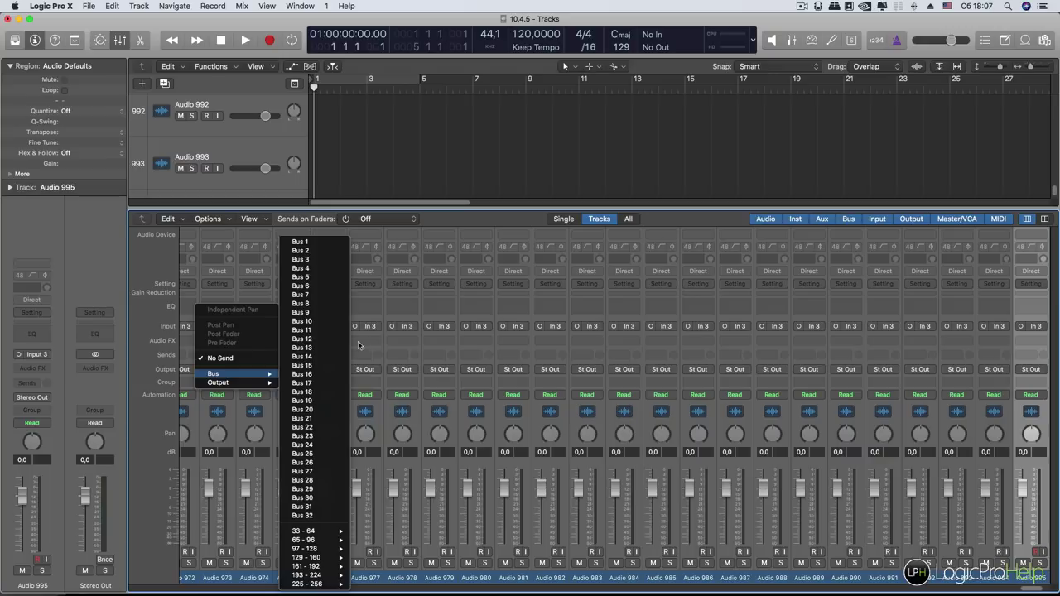
click(384, 298)
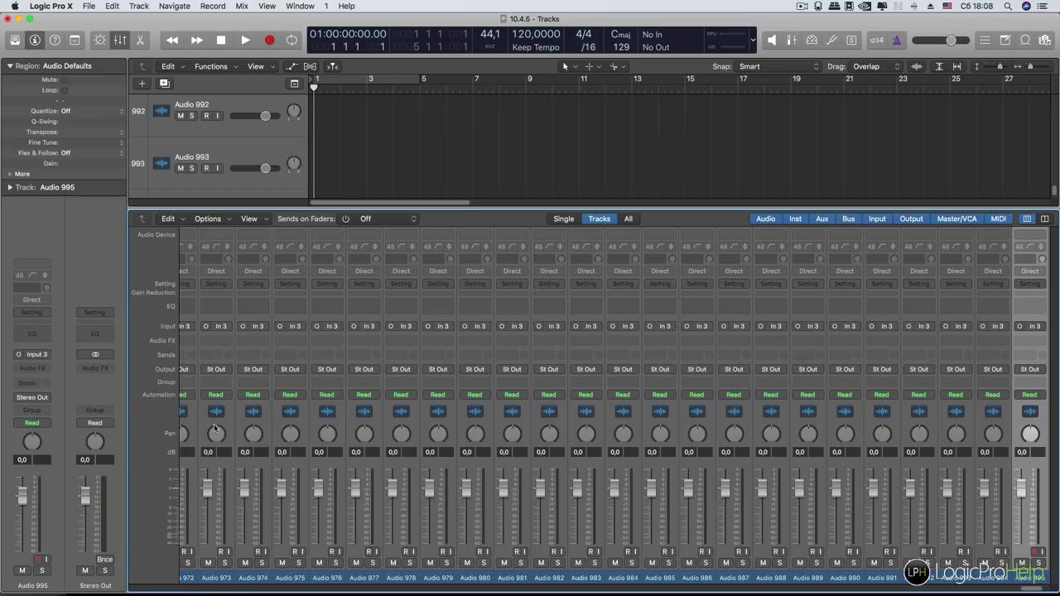
drag(215, 433, 215, 422)
scroll(285, 313, left, 15)
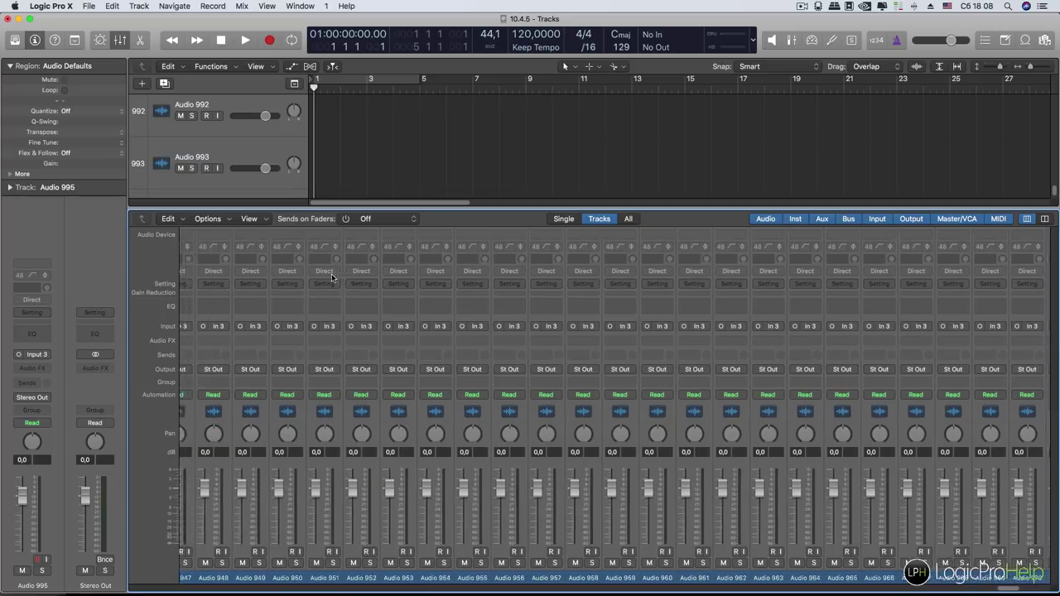
scroll(331, 277, left, 20)
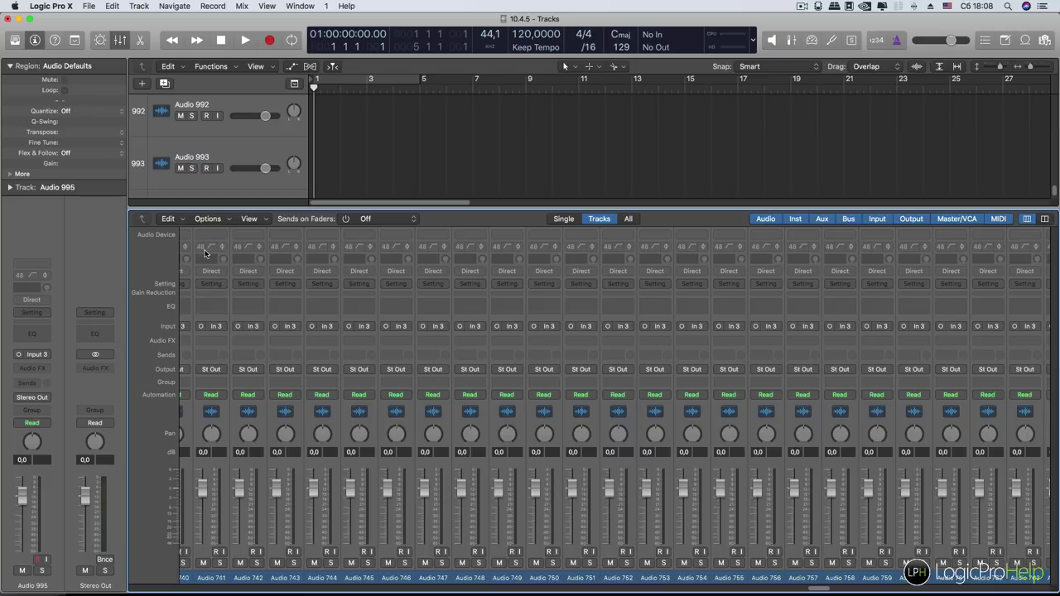
scroll(214, 253, left, 6)
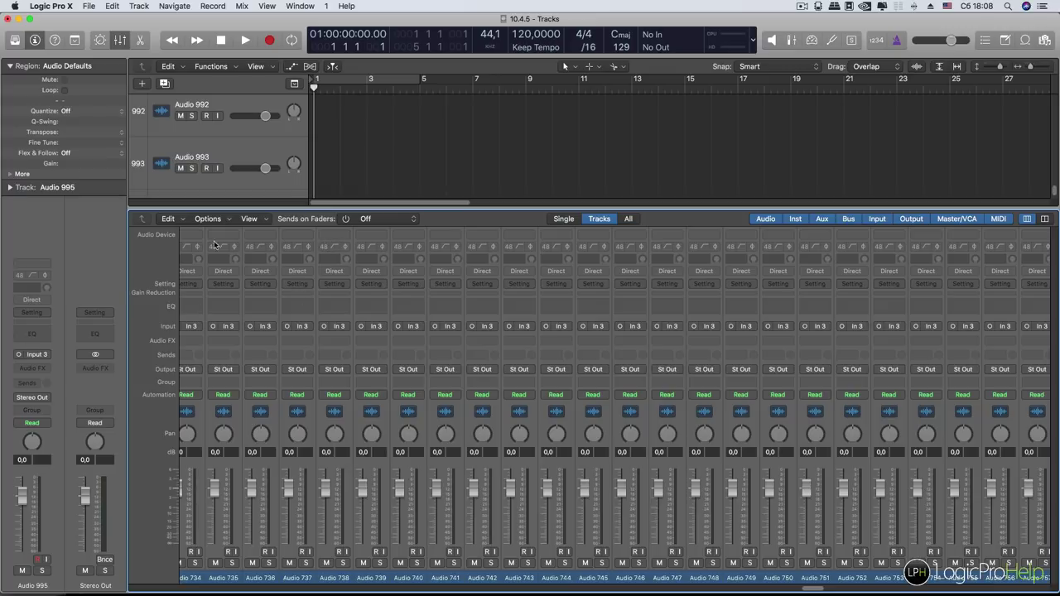
scroll(377, 282, left, 3)
scroll(377, 281, left, 4)
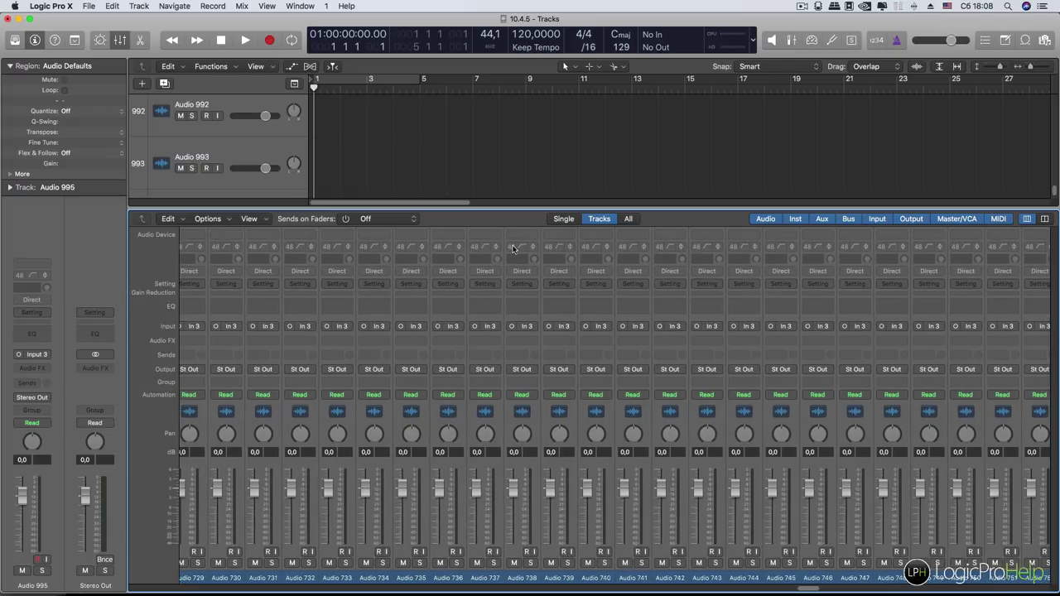
drag(503, 210, 503, 139)
scroll(553, 316, left, 20)
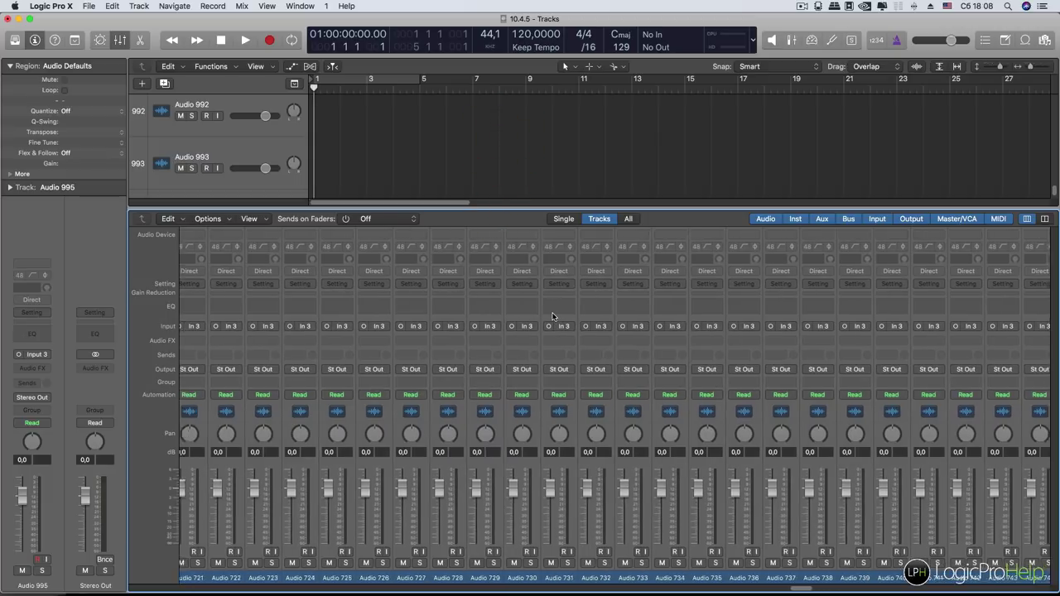
click(119, 40)
Step: Open the Loop Browser and show only Drummer Loops, only MIDI Loops and finally only Audio Loops
scroll(456, 267, up, 10)
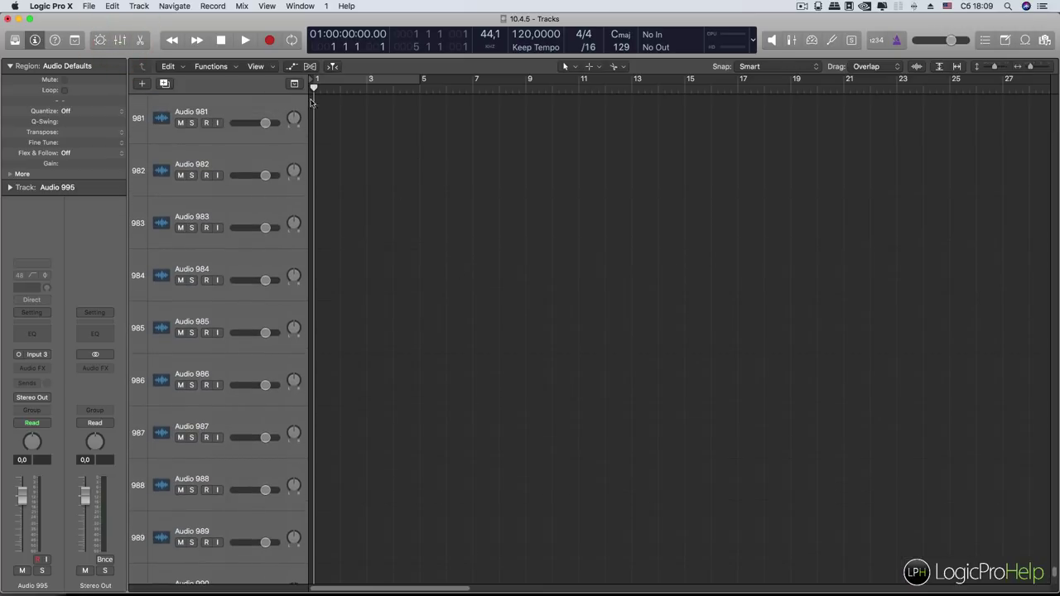
click(1022, 41)
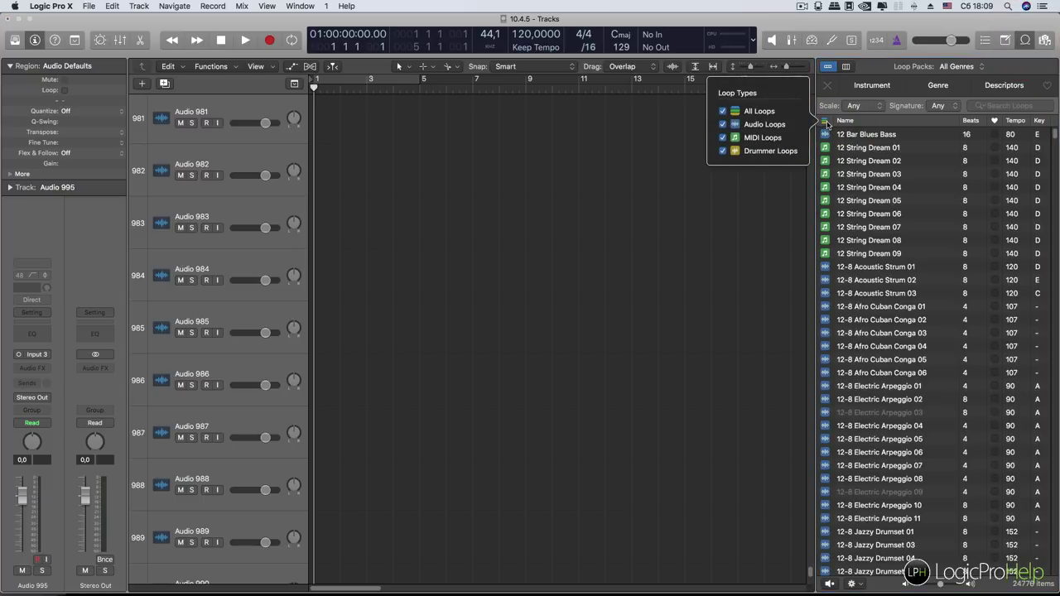
super+click(722, 151)
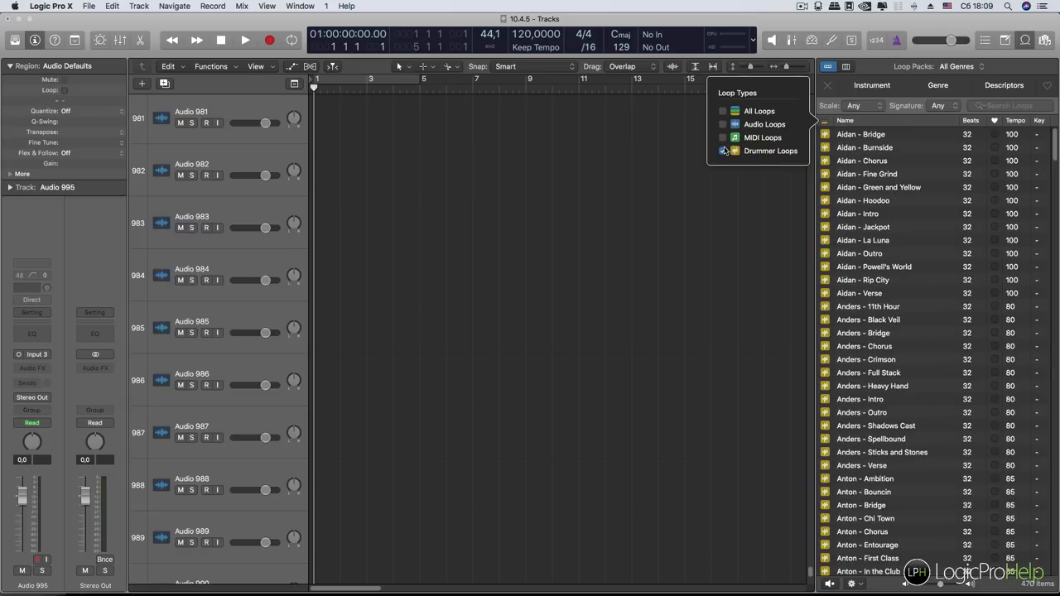
super+click(723, 137)
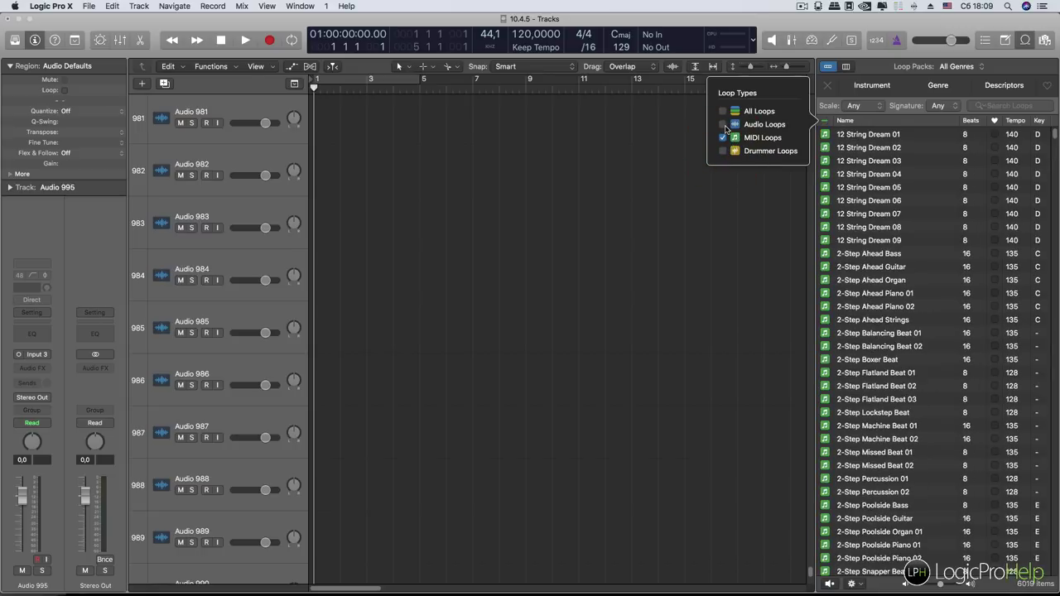
super+click(722, 124)
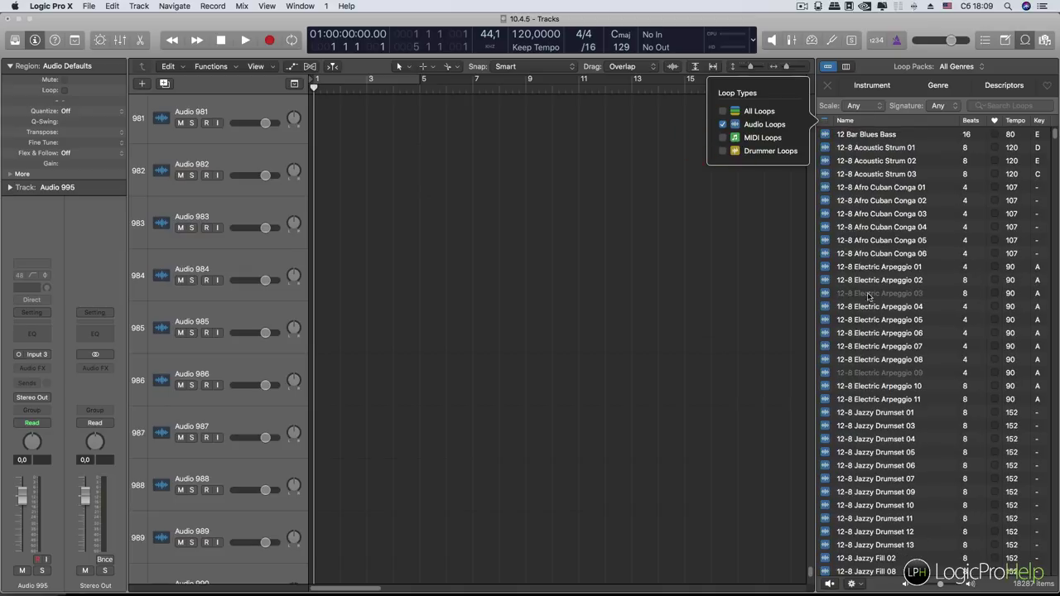
click(875, 205)
scroll(919, 291, down, 20)
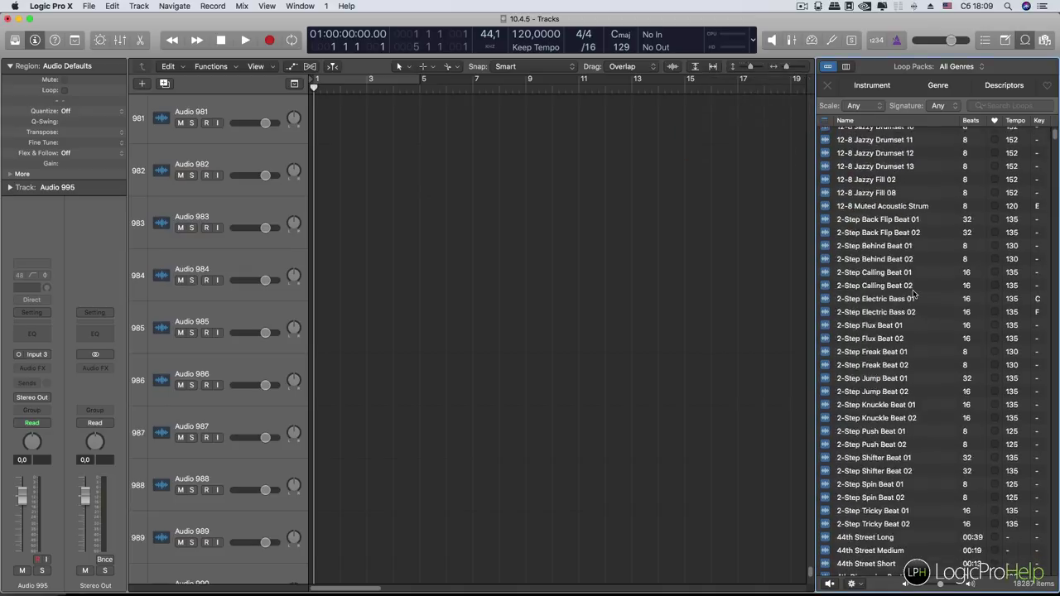
scroll(920, 296, up, 20)
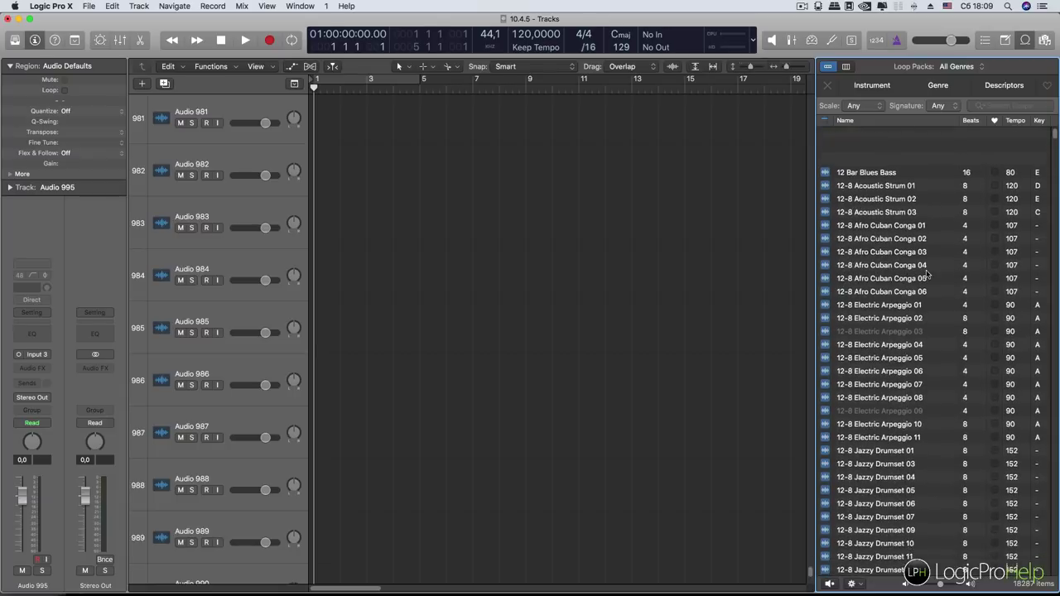
Step: Re-enable all loop types in the Loop Browser and look over the mixed list
click(826, 122)
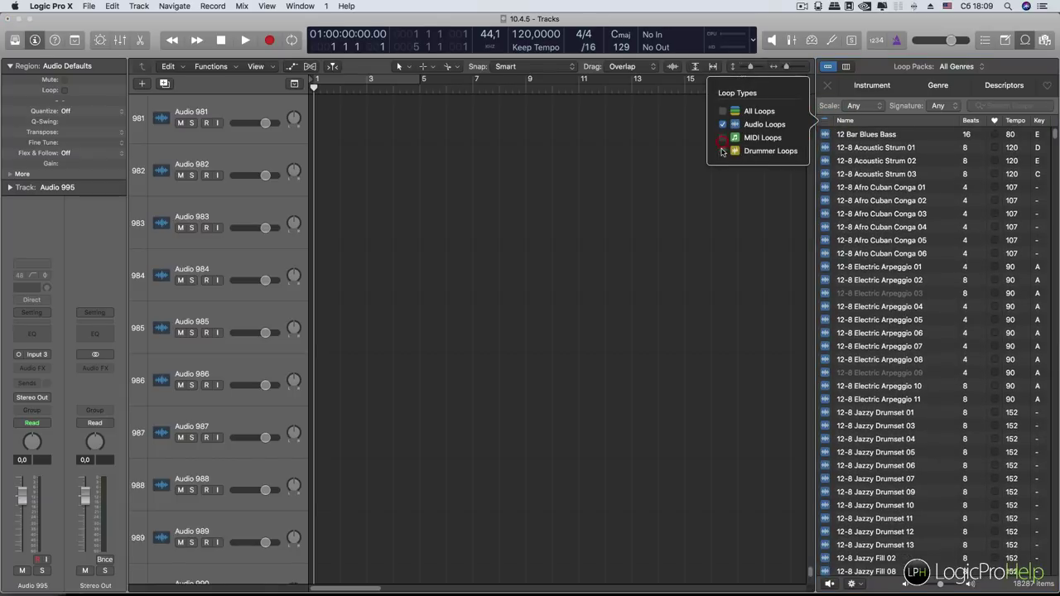
click(722, 139)
click(723, 112)
click(861, 164)
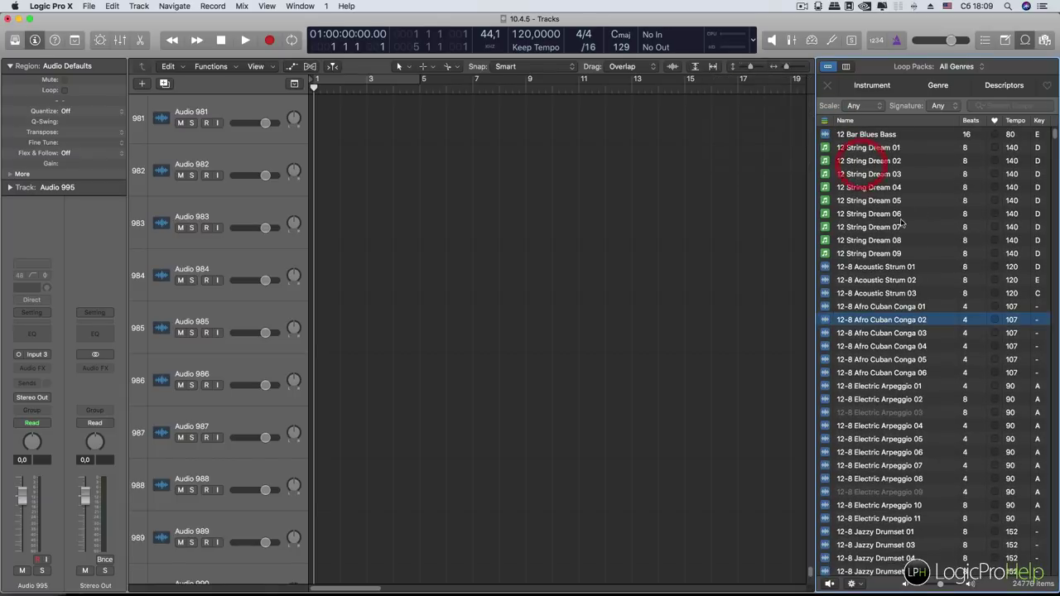
scroll(911, 207, down, 6)
scroll(935, 187, up, 6)
Step: Return the track list to the first track and filter the loops by the Funk genre
scroll(541, 249, up, 15)
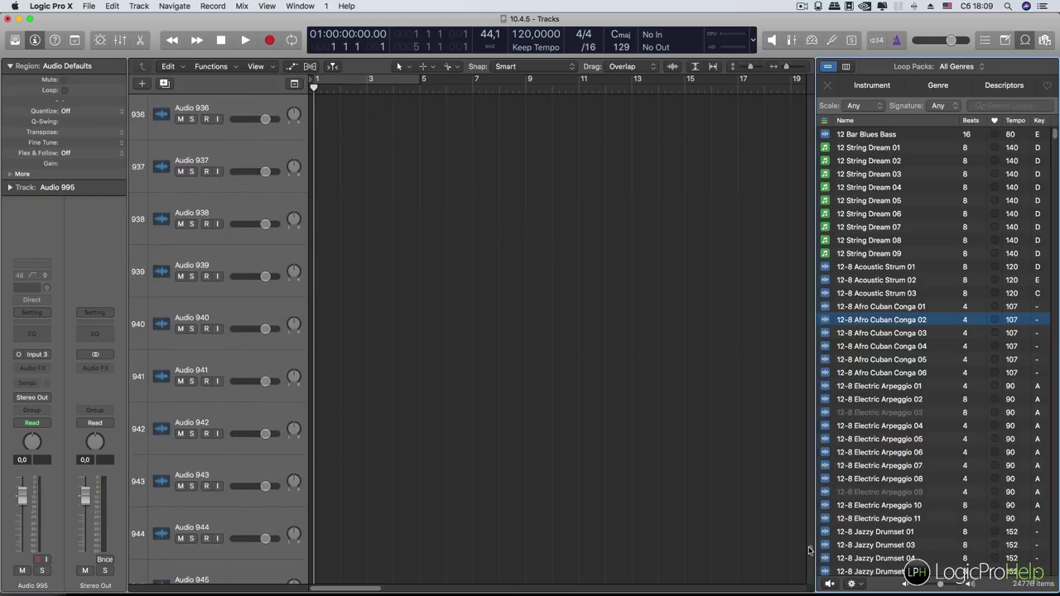
drag(809, 549, 810, 83)
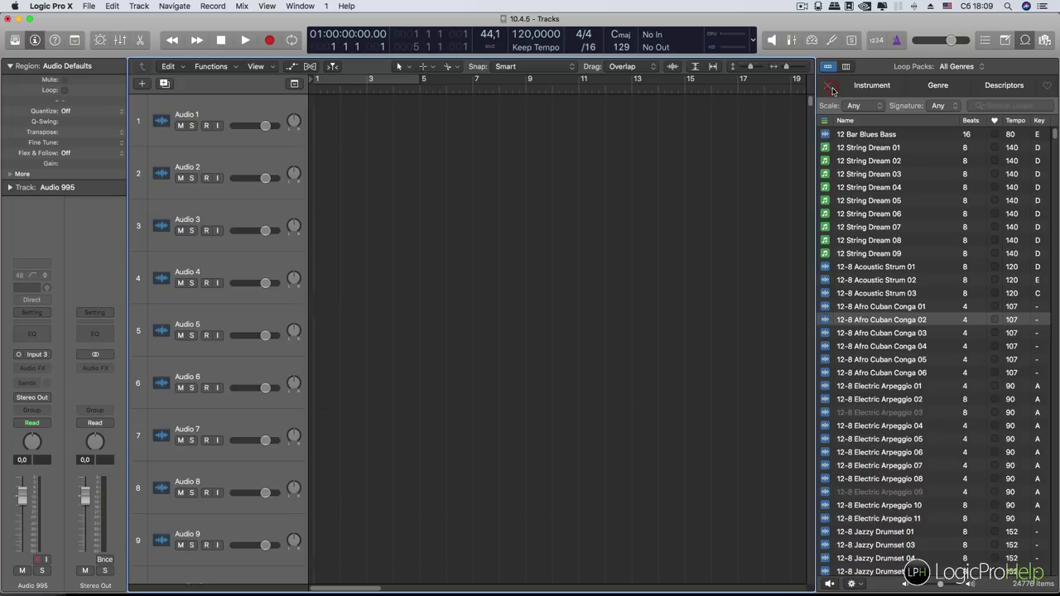
click(939, 85)
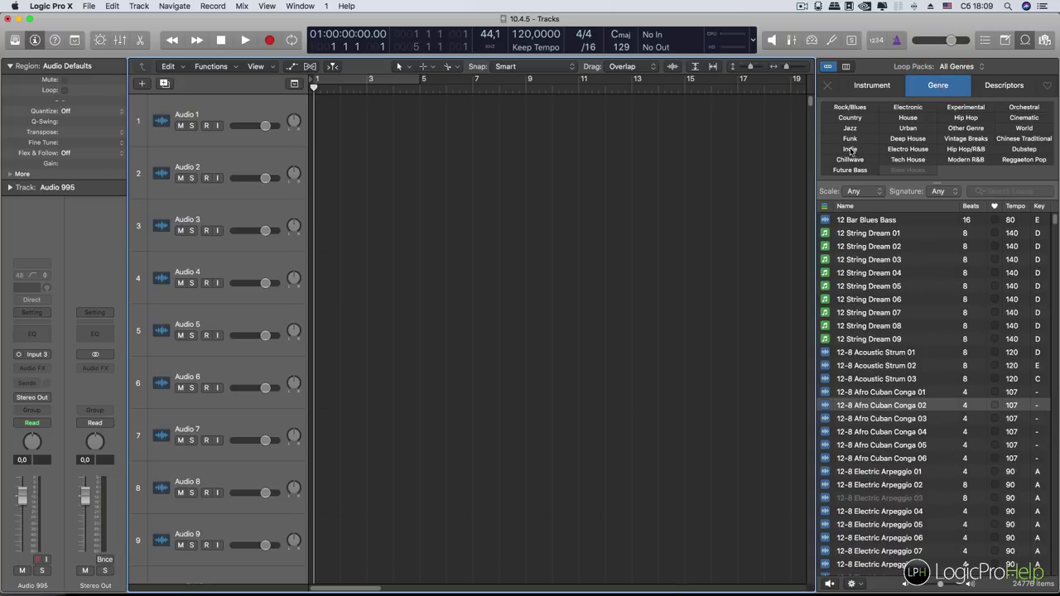
click(850, 138)
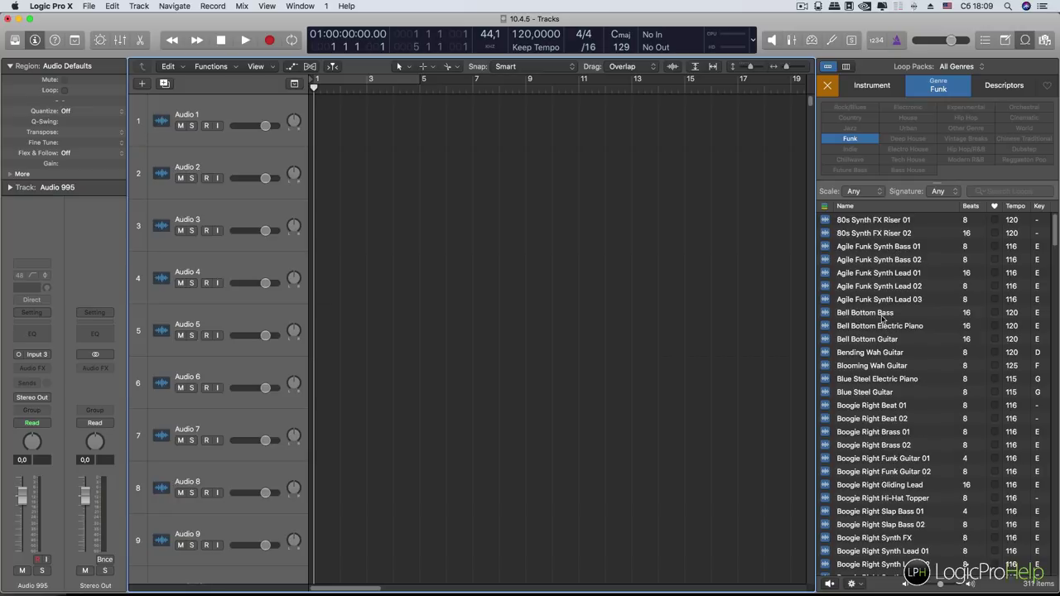
Step: Sort the Funk loops by key and browse the loops in C and D
click(1039, 205)
scroll(987, 308, down, 10)
scroll(988, 308, up, 10)
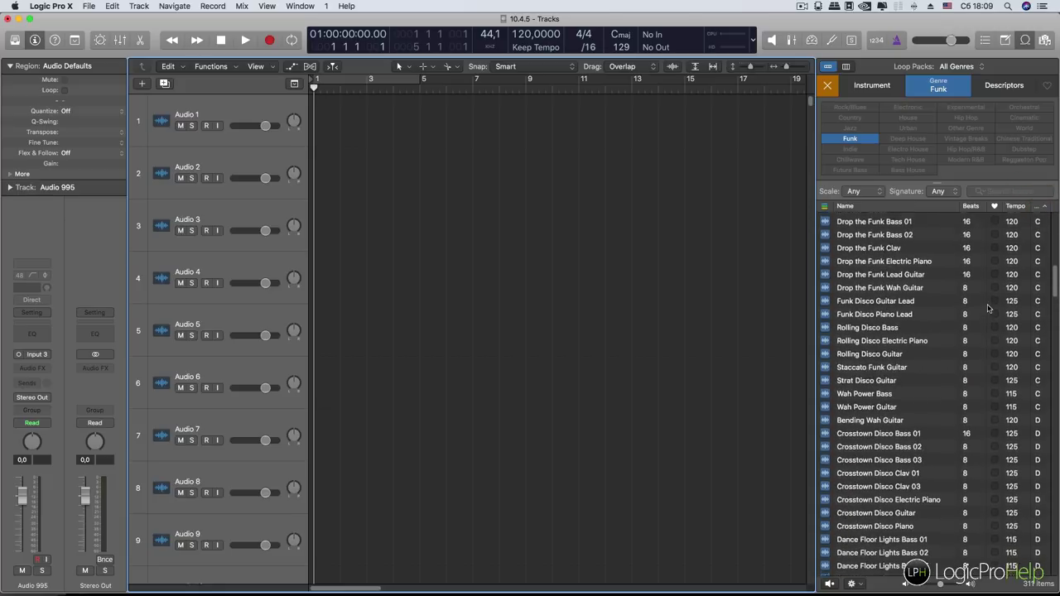
scroll(987, 308, down, 2)
scroll(987, 308, up, 1)
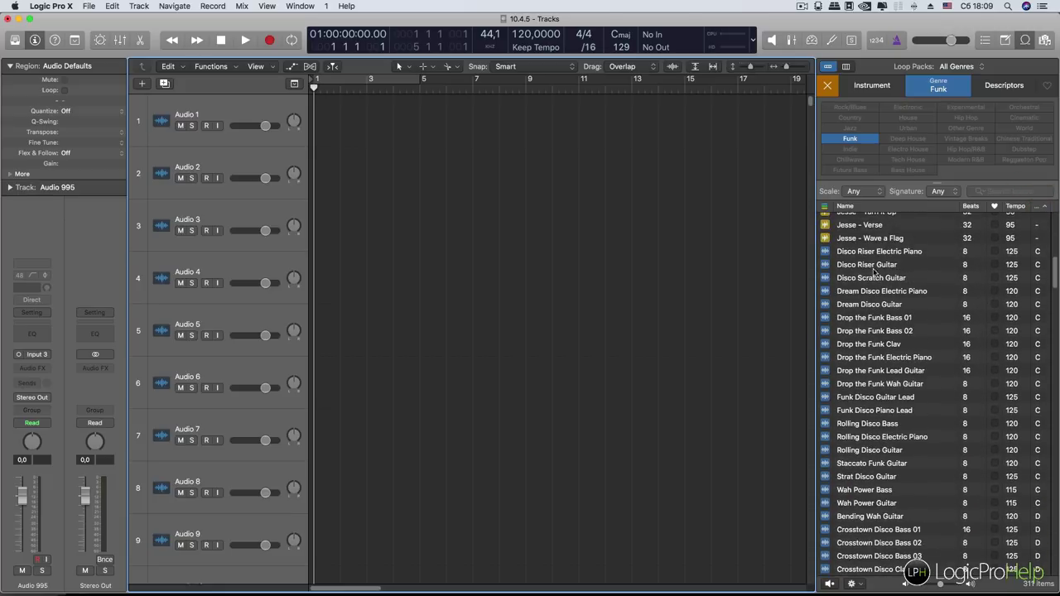
Step: Audition the Disco Riser Electric Piano and Disco Riser Guitar loops in the Funk list
click(902, 253)
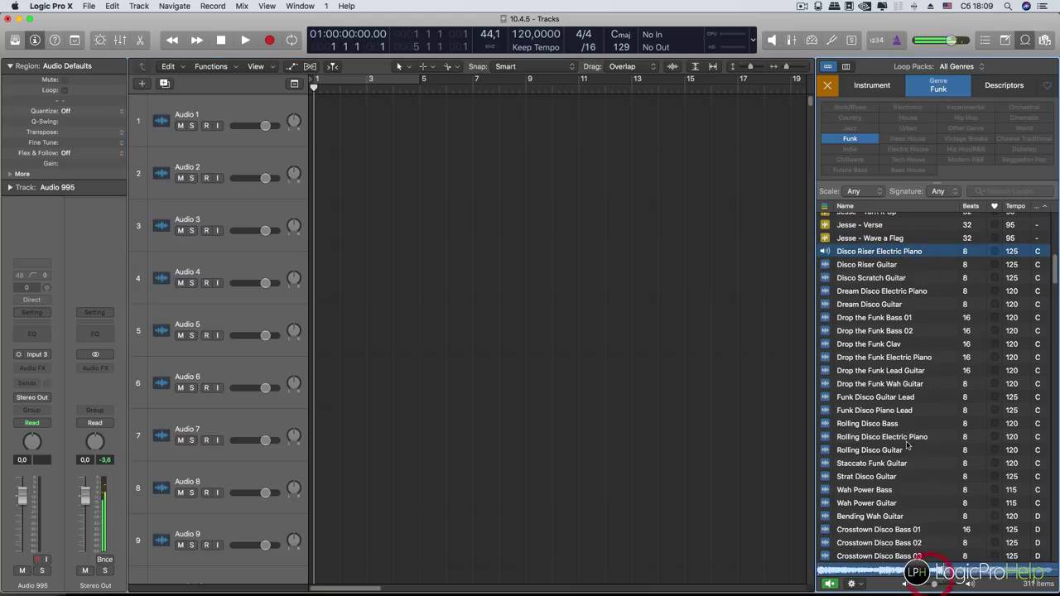
click(892, 251)
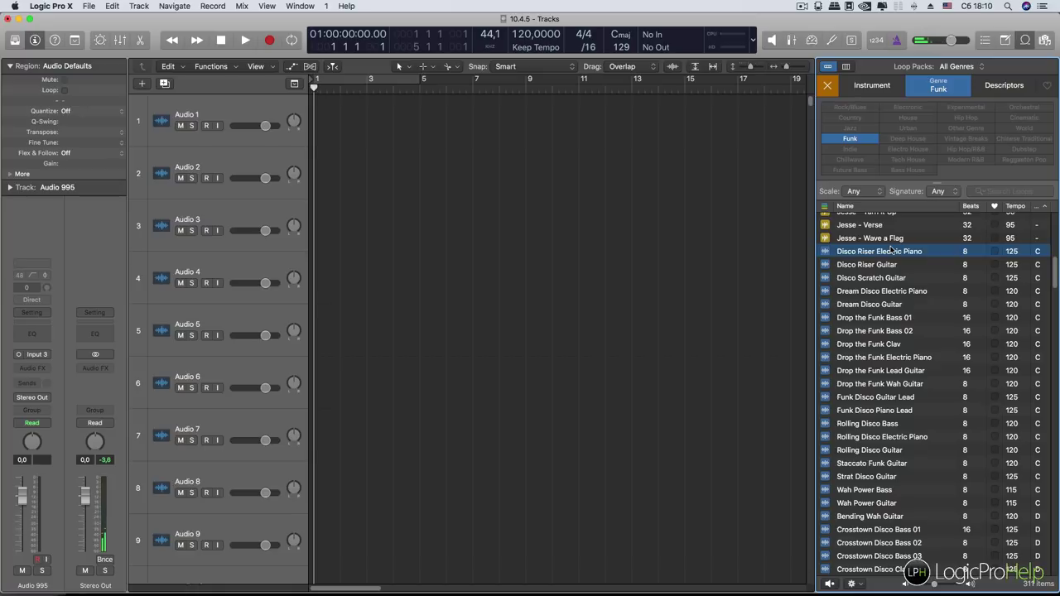
click(892, 251)
click(884, 265)
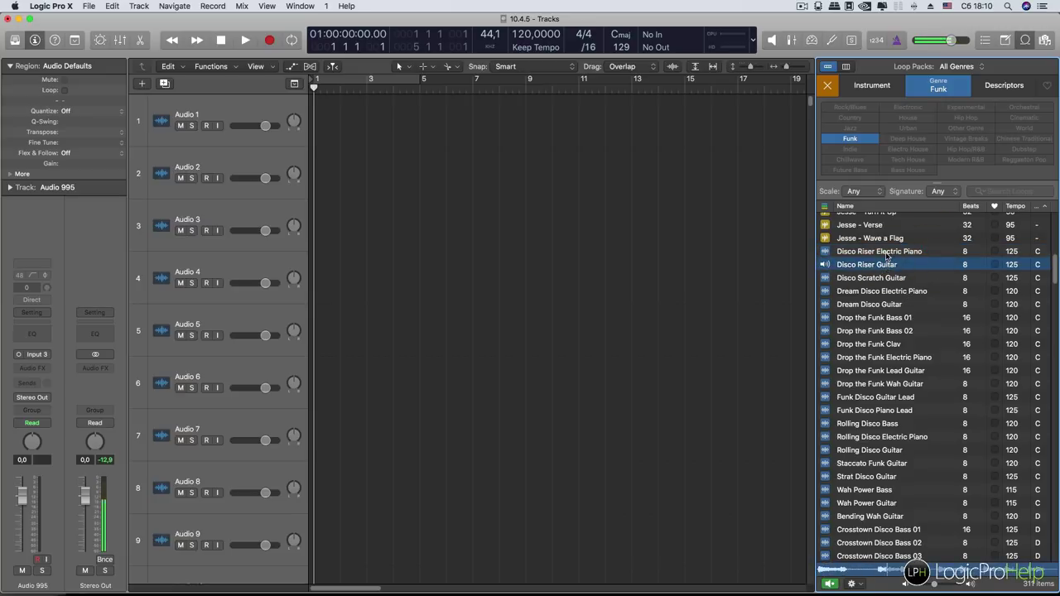
click(886, 252)
click(882, 265)
Step: Select Drop the Funk Bass 01, Disco Riser Guitar, Disco Riser Electric Piano and Throwback Funk Beat 01 together in the Loop Browser
click(884, 319)
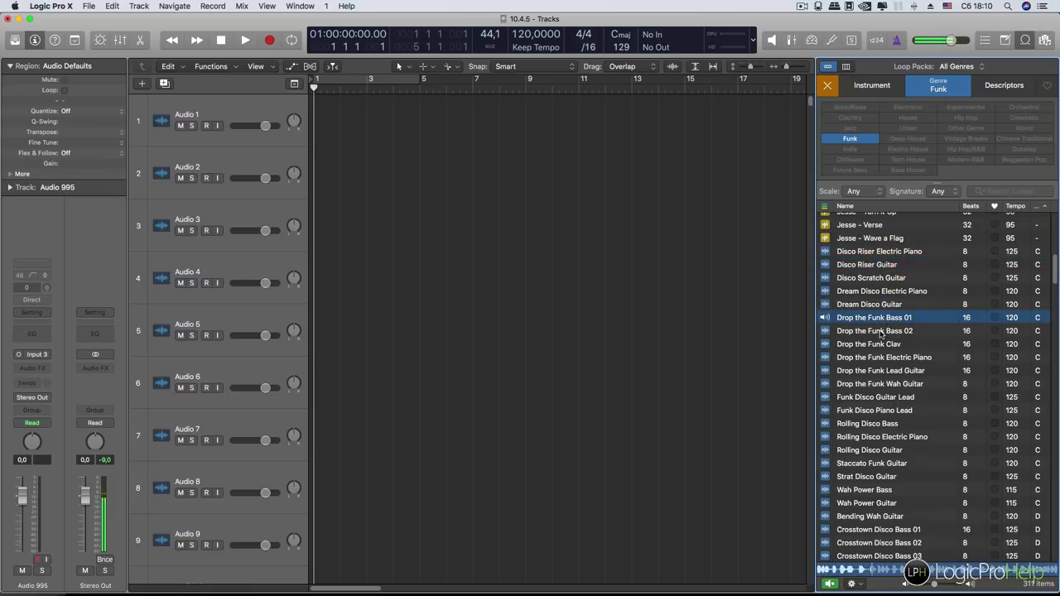
click(878, 320)
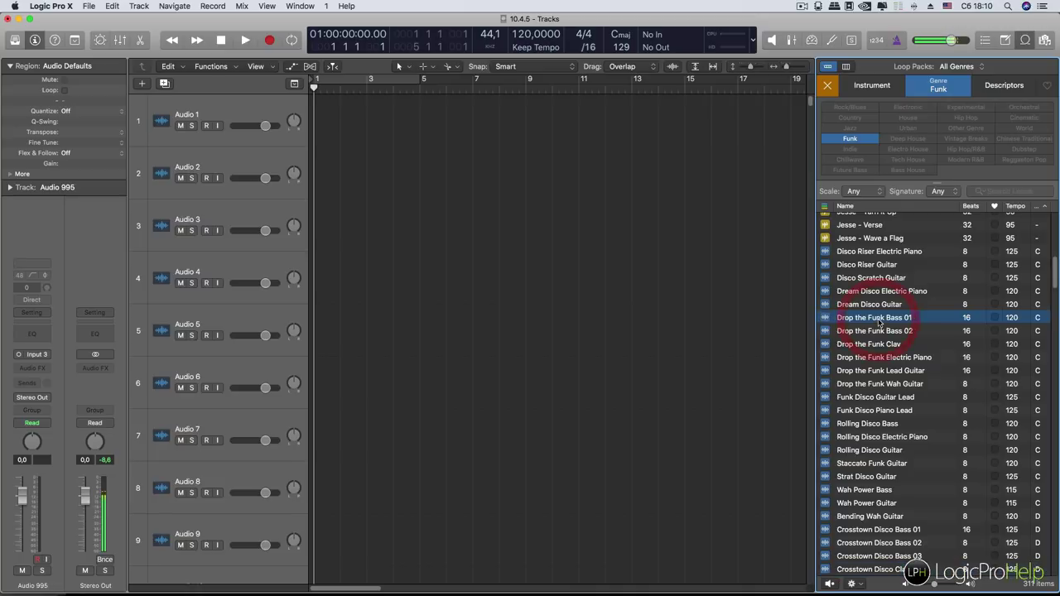
super+click(867, 265)
super+click(877, 251)
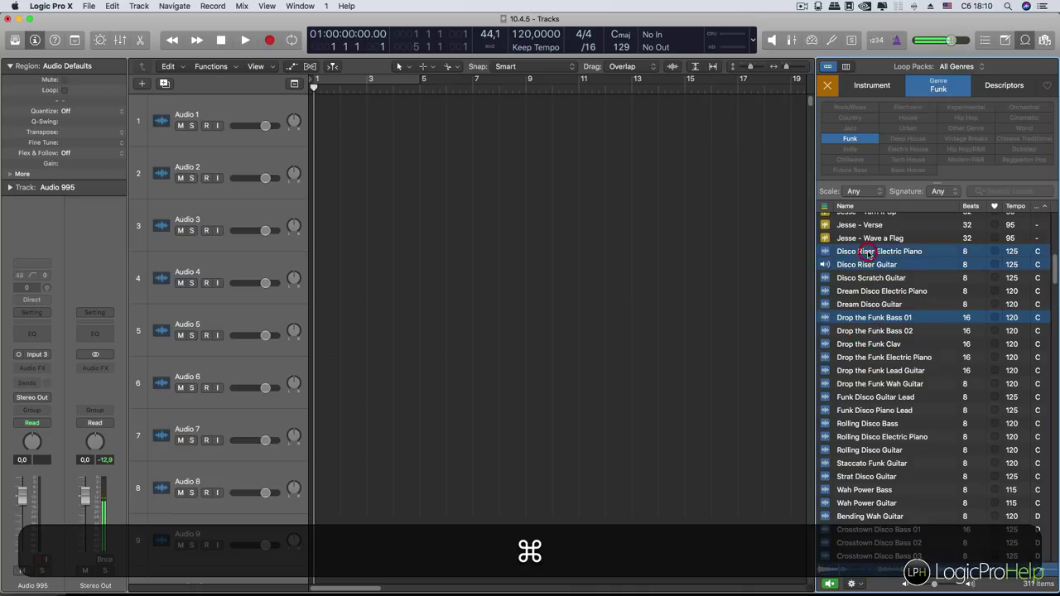
scroll(882, 374, up, 10)
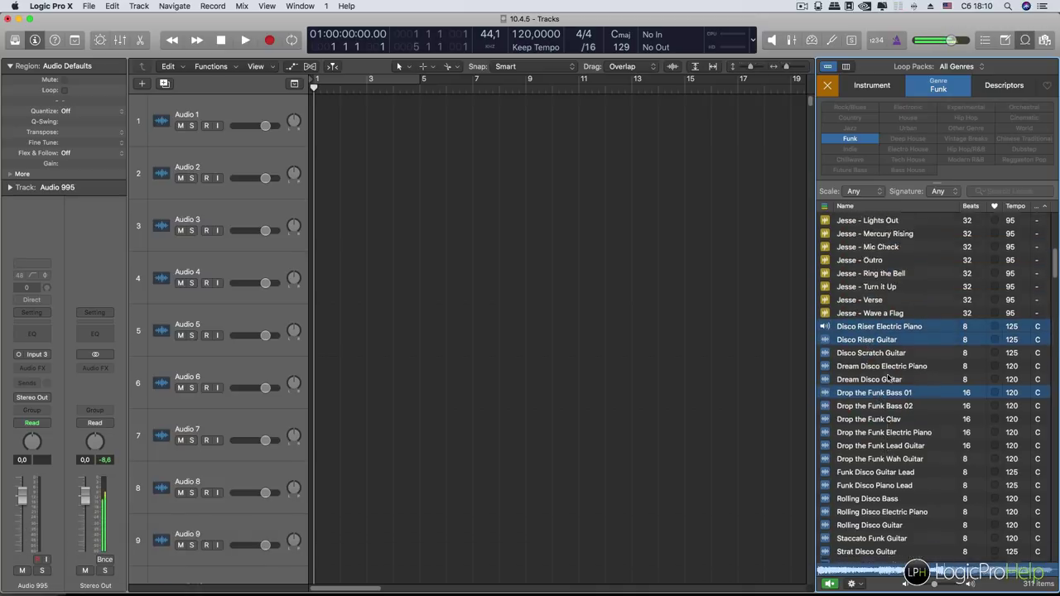
scroll(888, 379, up, 4)
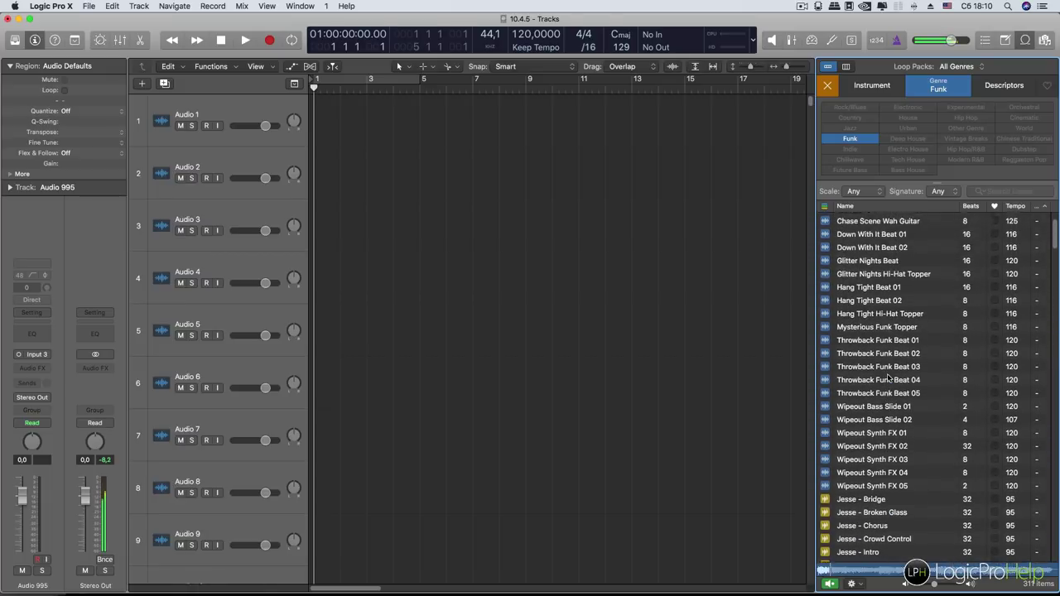
key(super)
super+click(894, 361)
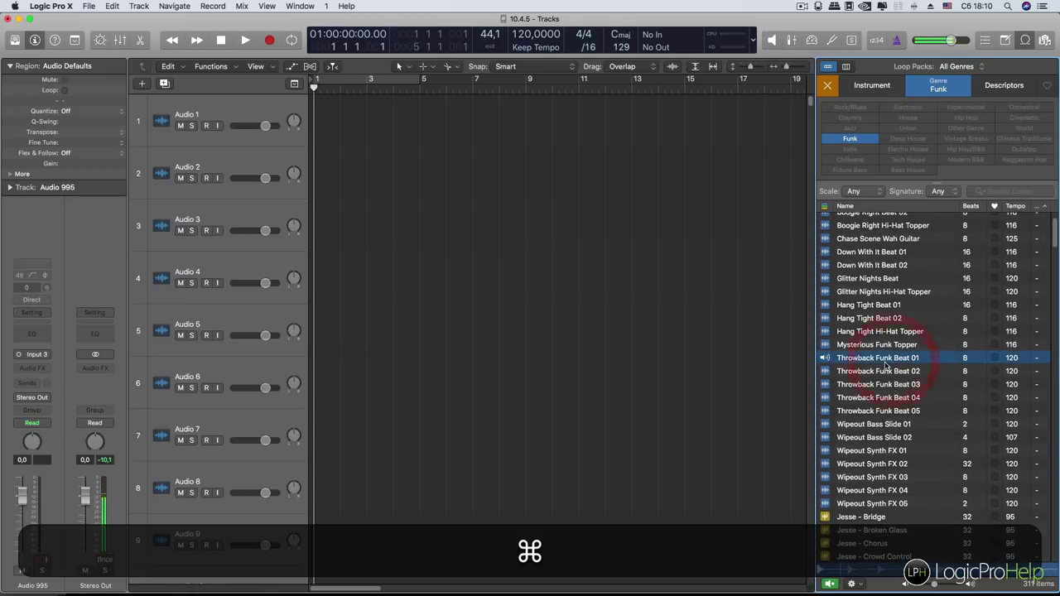
Step: Add the selected loops near the project start from the Audio 1 track downwards, with the Use existing tracks option
scroll(884, 364, down, 2)
drag(875, 323, 316, 121)
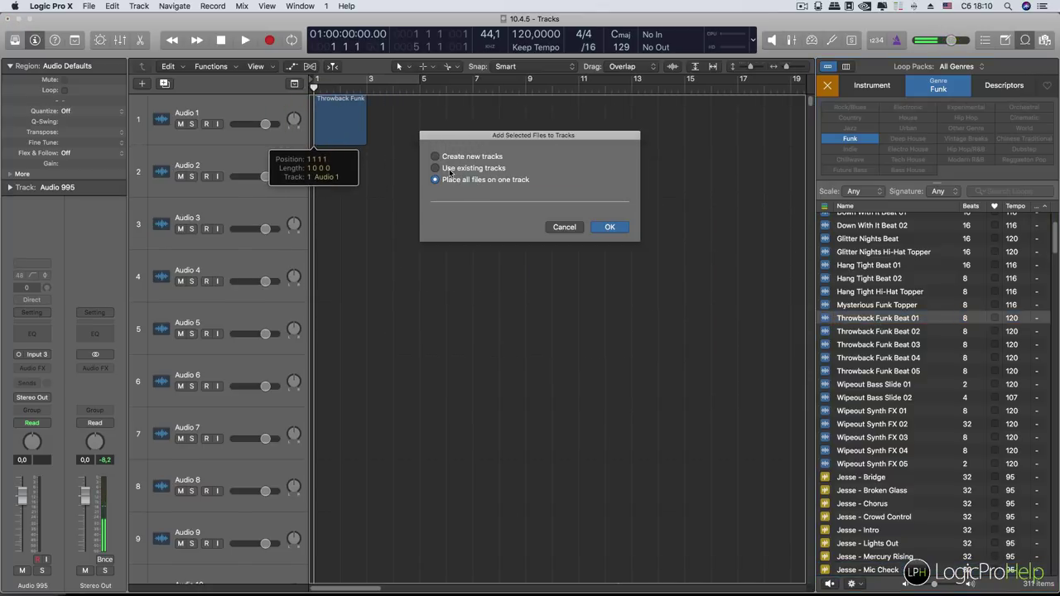
click(450, 169)
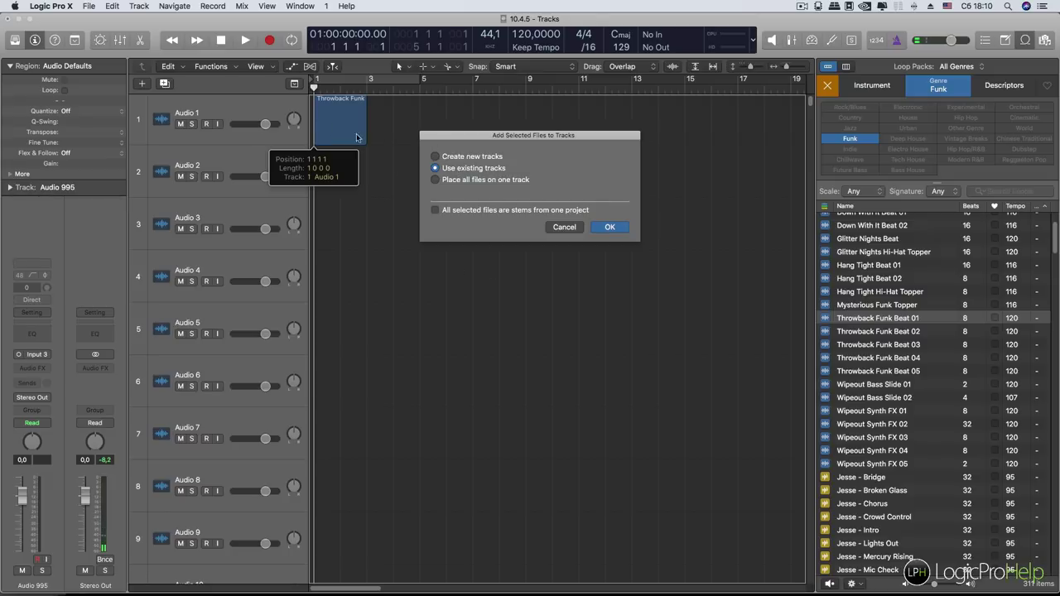
click(602, 227)
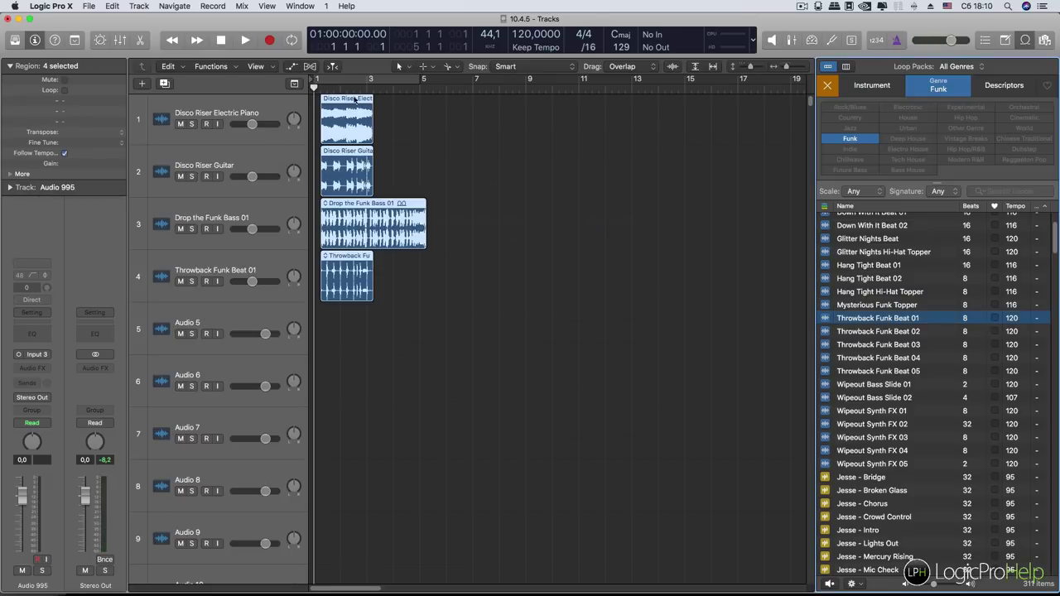
Step: Move all four imported loop regions one beat earlier to the start of bar 1
click(435, 134)
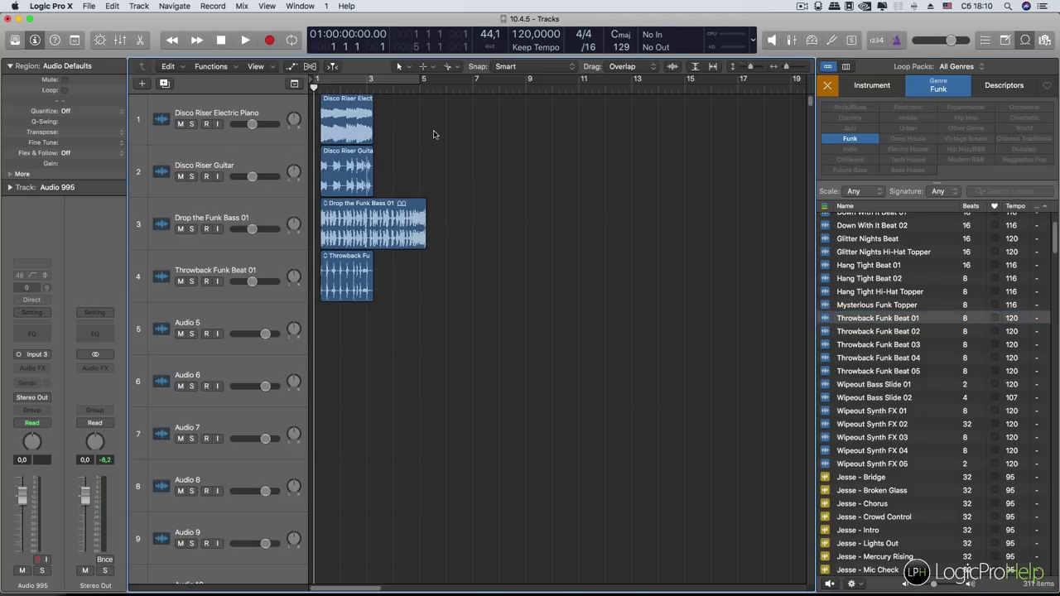
drag(424, 121, 330, 293)
drag(337, 131, 328, 130)
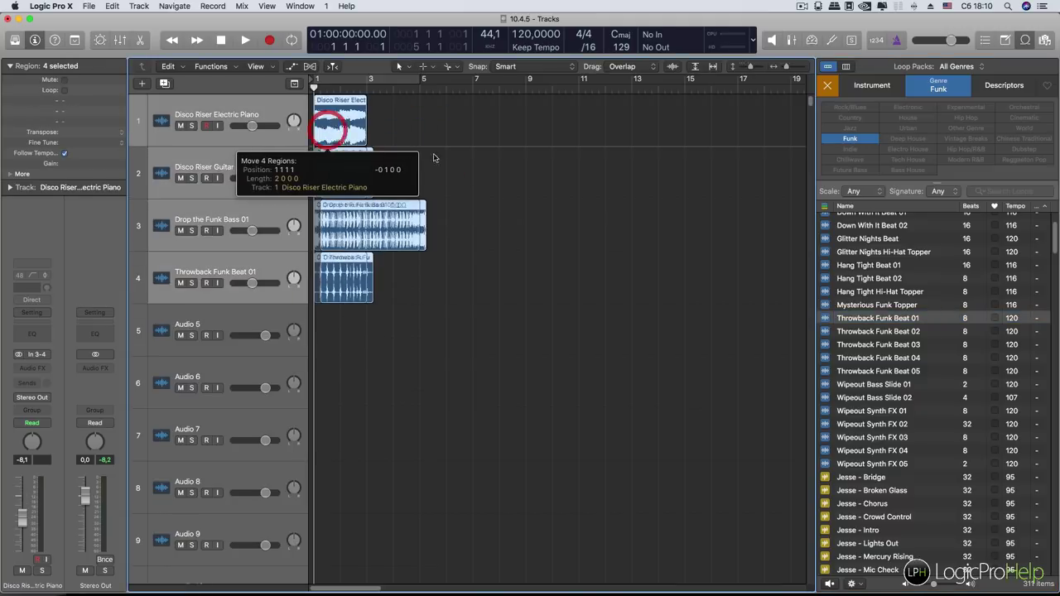
Step: Select Drop the Funk Bass 02 and Drop the Funk Clav together, and take Drop the Funk Bass 02 out of the selection
scroll(885, 382, down, 5)
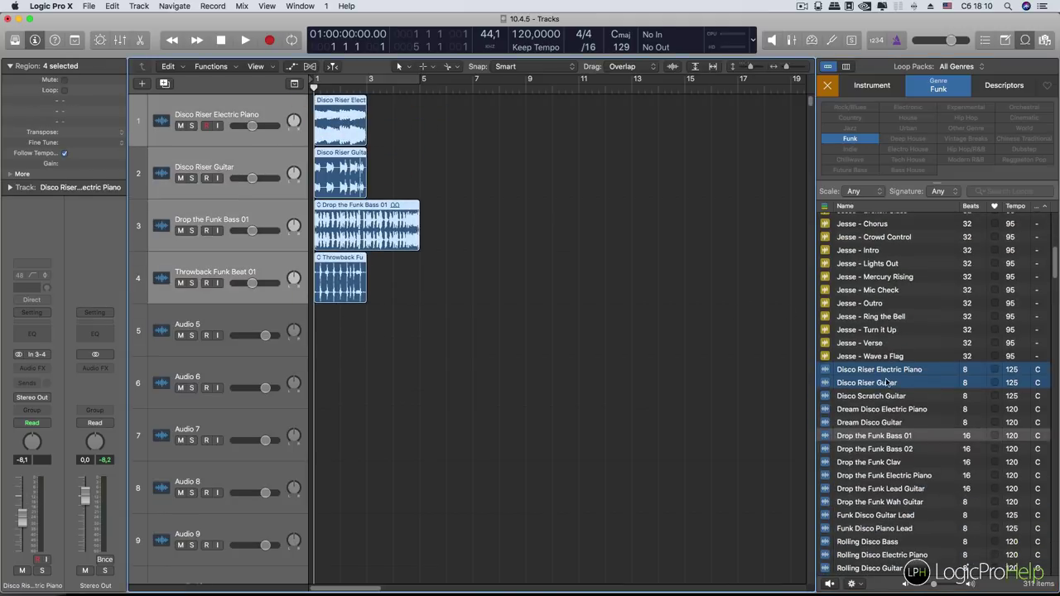
click(886, 449)
super+click(880, 462)
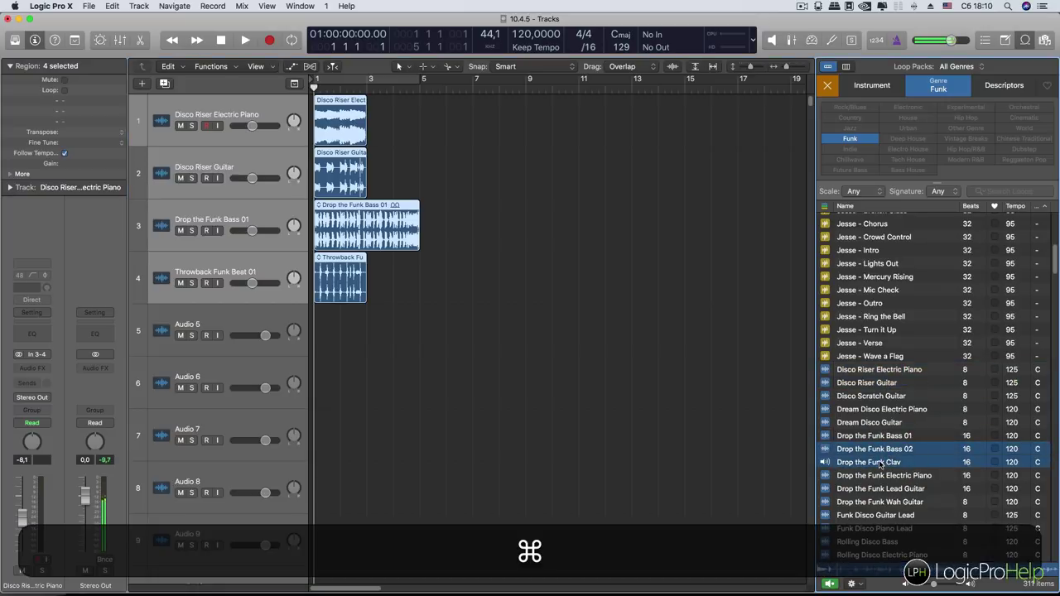
super+click(894, 452)
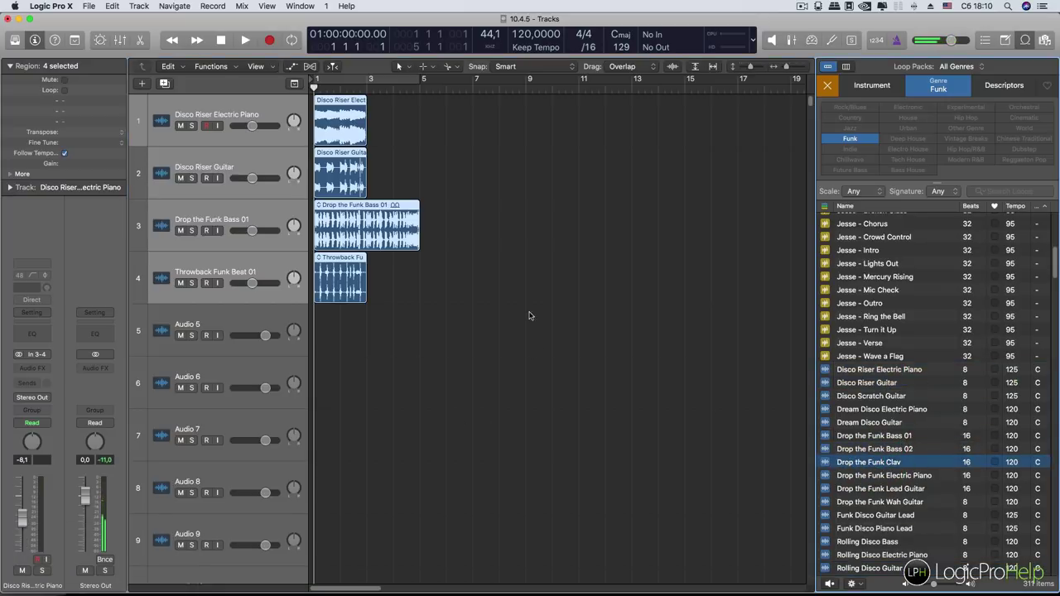
Step: Loop the Disco Riser Electric Piano, Disco Riser Guitar and Throwback Funk Beat 01 regions up to bar 5
click(537, 277)
drag(383, 130, 341, 191)
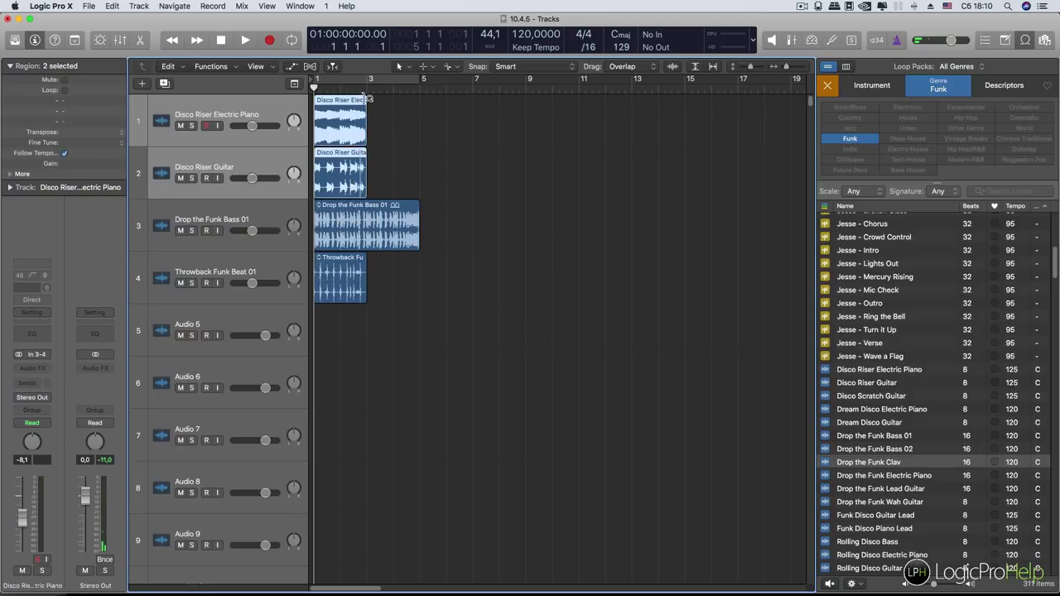
drag(369, 99, 416, 126)
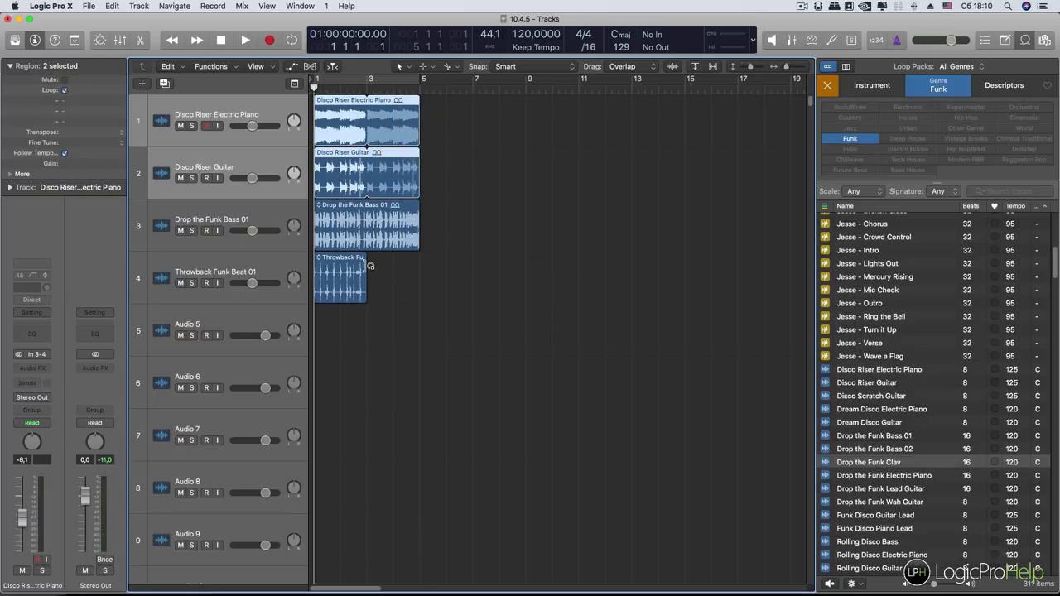
drag(370, 266, 419, 270)
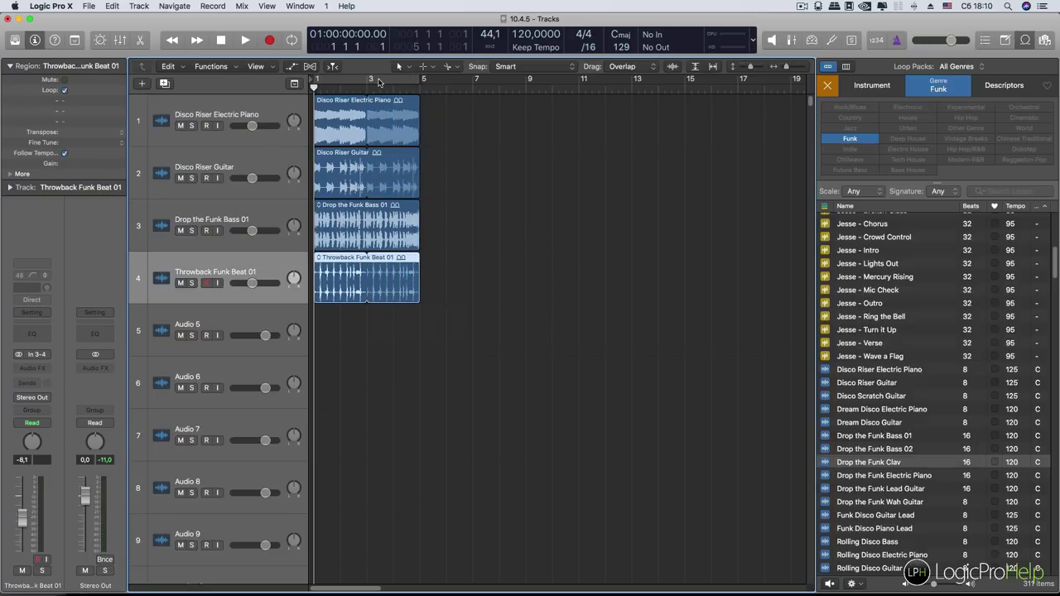
Step: Turn on the cycle range over bars 1 to 5, play the four loops together and stop playback
click(378, 81)
key(space)
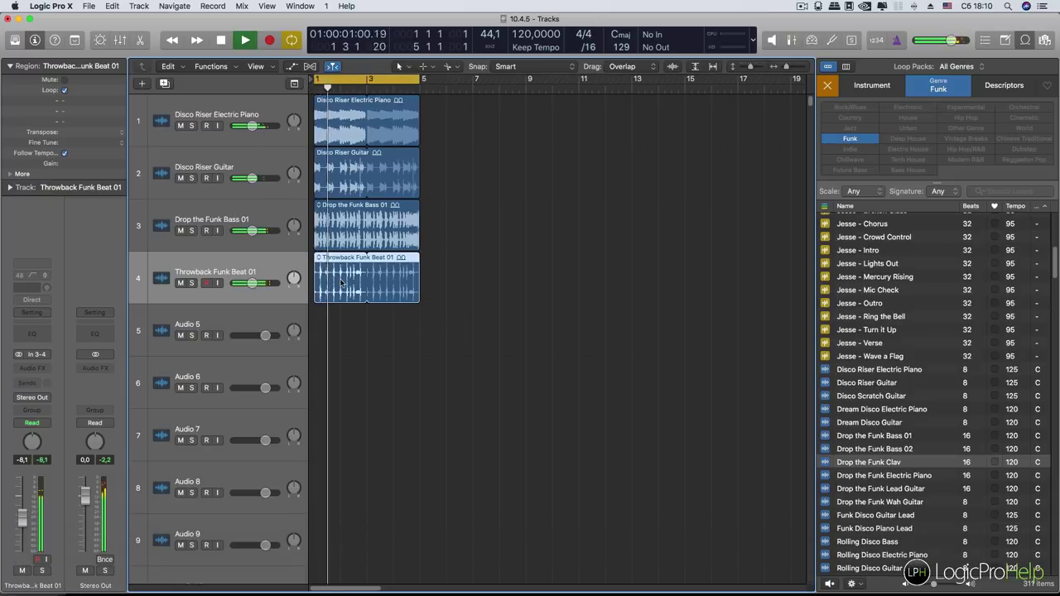
click(406, 347)
click(406, 347)
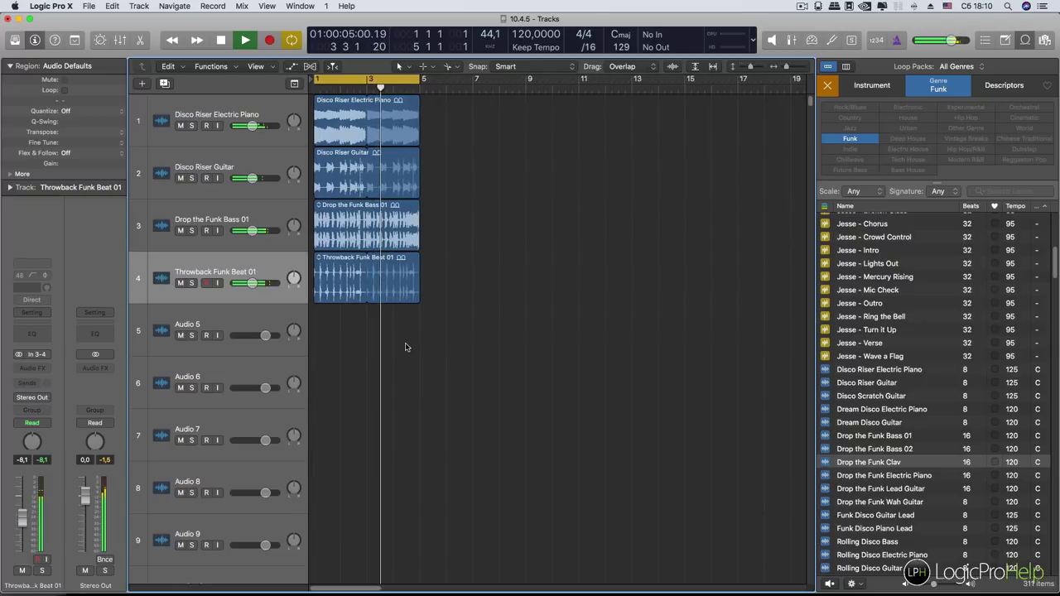
key(space)
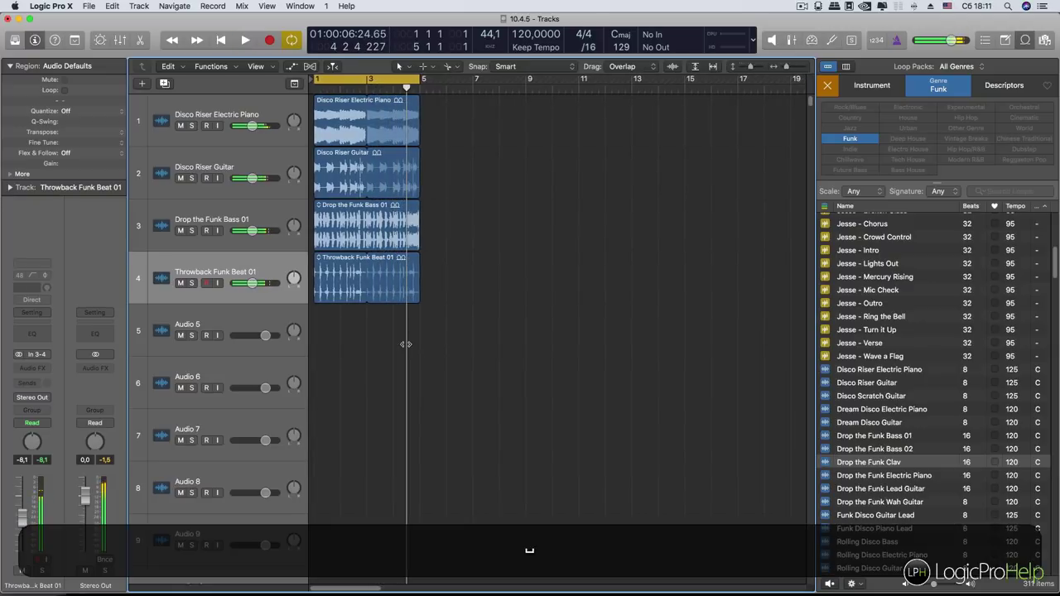
click(474, 259)
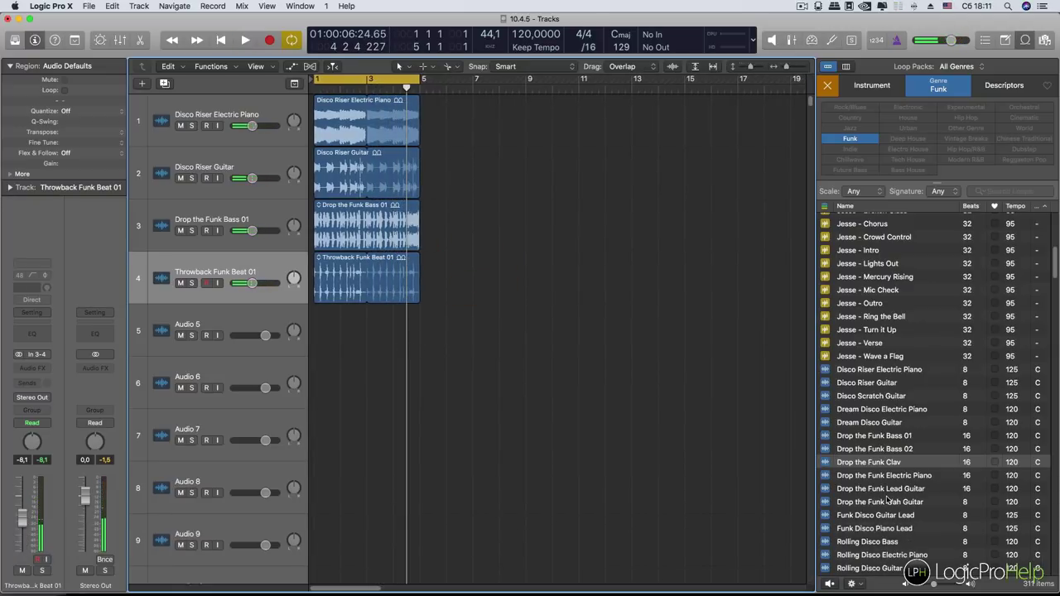
scroll(887, 498, up, 10)
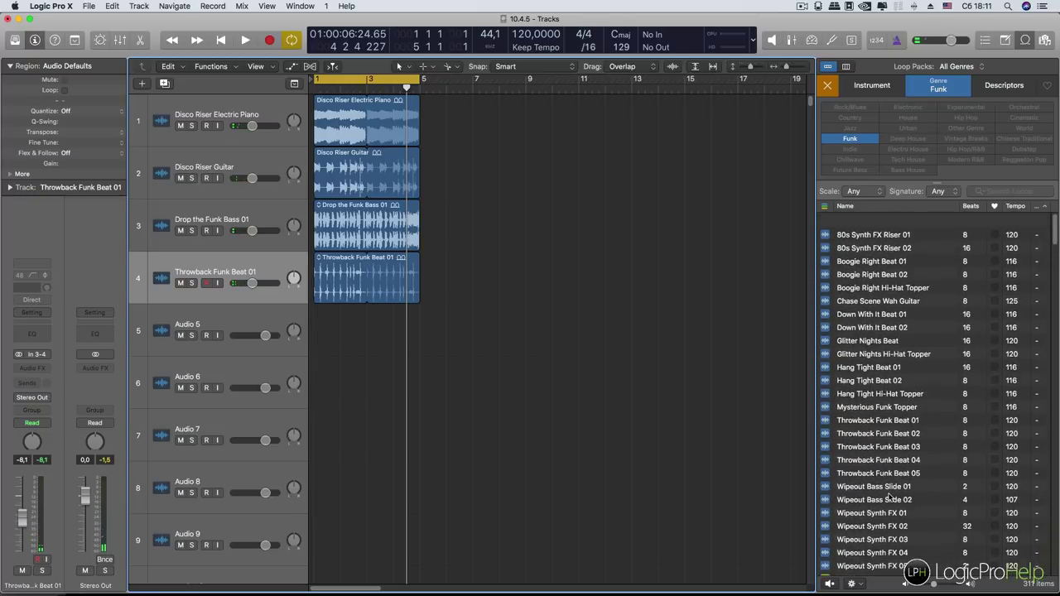
scroll(888, 498, down, 2)
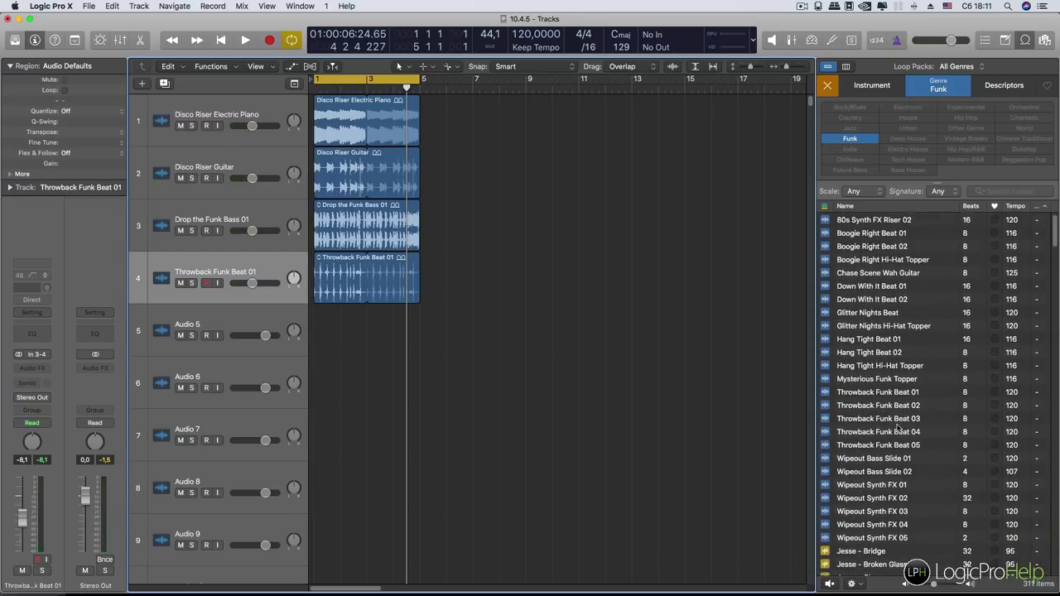
scroll(897, 428, up, 1)
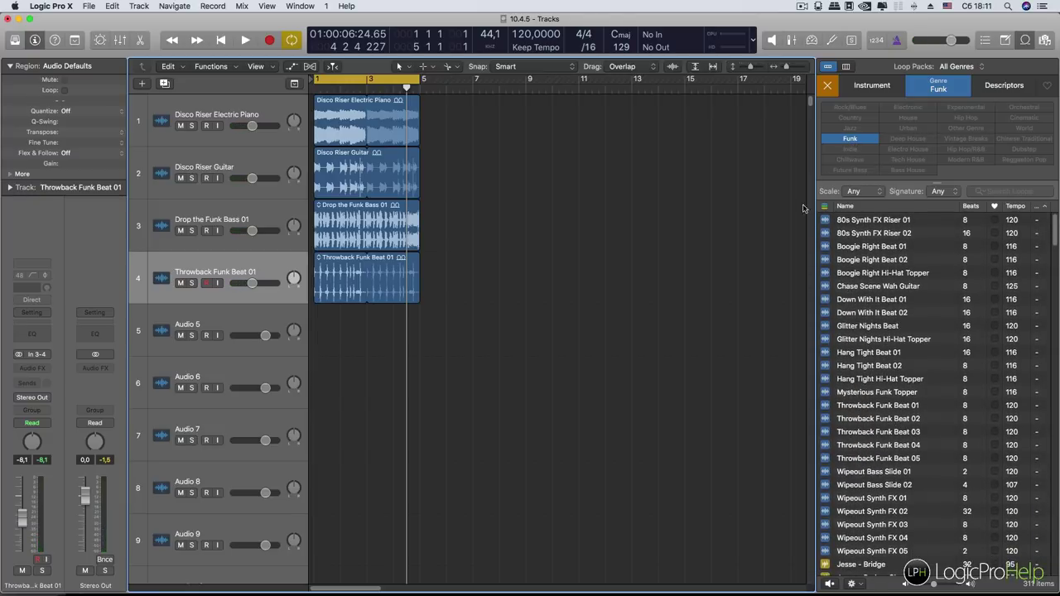
Step: Check the project's Note Pad, and close both the notes and the Loop Browser
click(1003, 41)
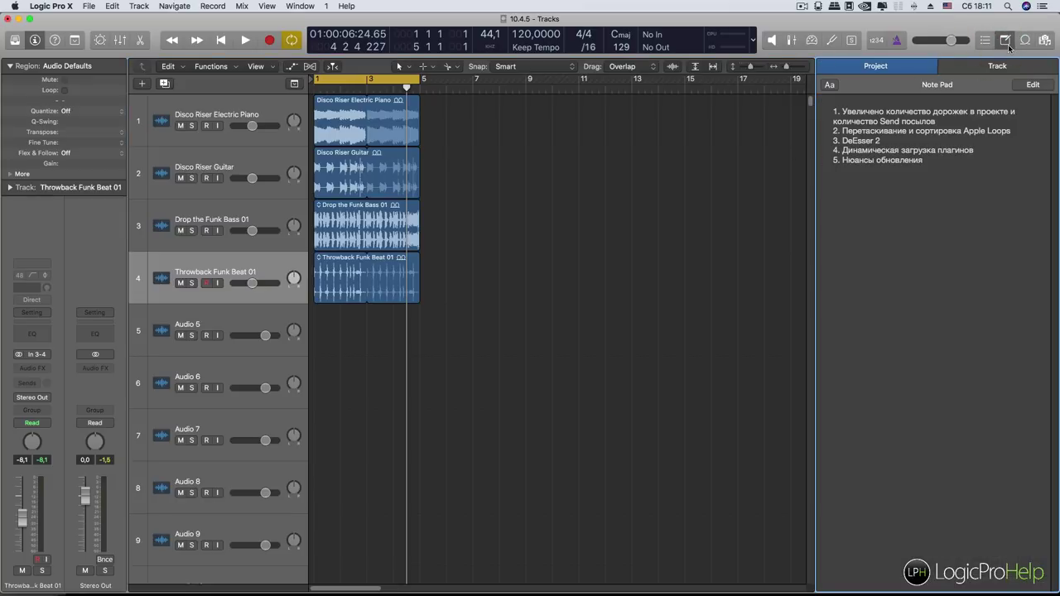
click(1005, 40)
click(1025, 40)
click(1025, 41)
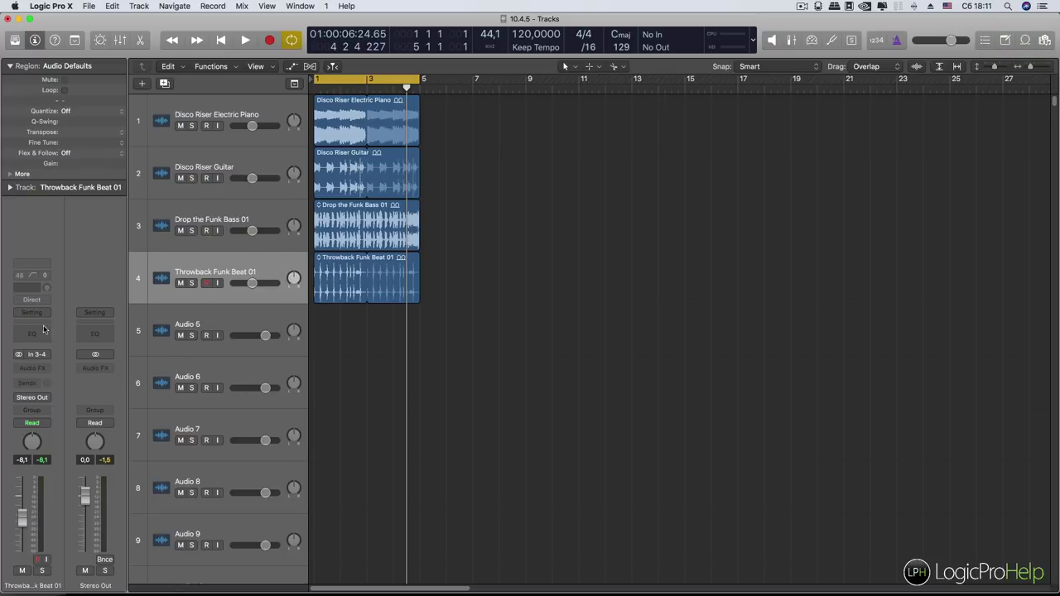
Step: Insert the mono DeEsser 2 plug-in on the Audio 5 track, centre its window and enlarge it to 113%
click(165, 327)
click(32, 368)
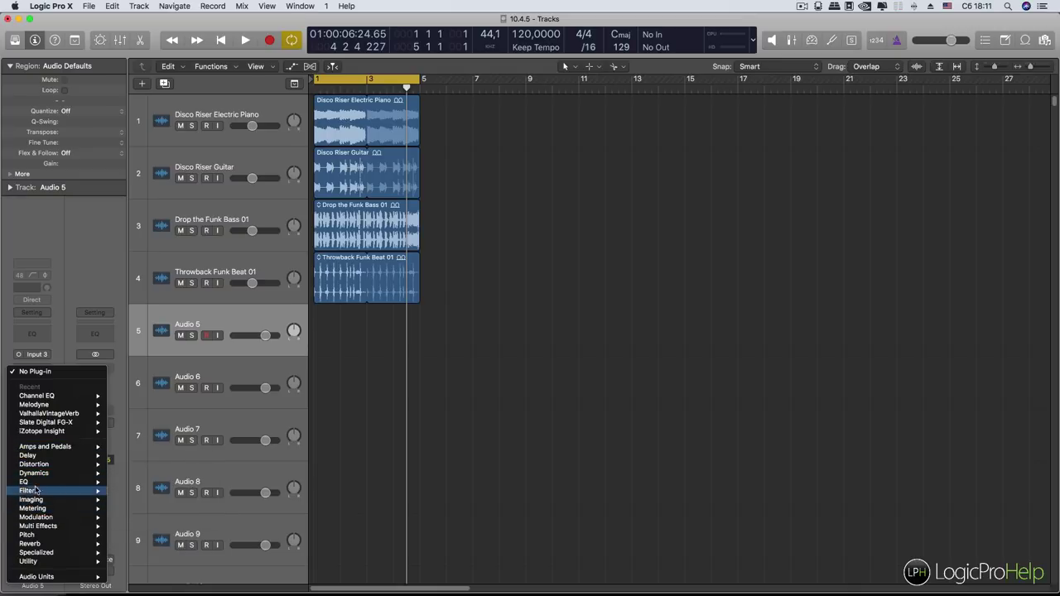
mouse_move(37, 473)
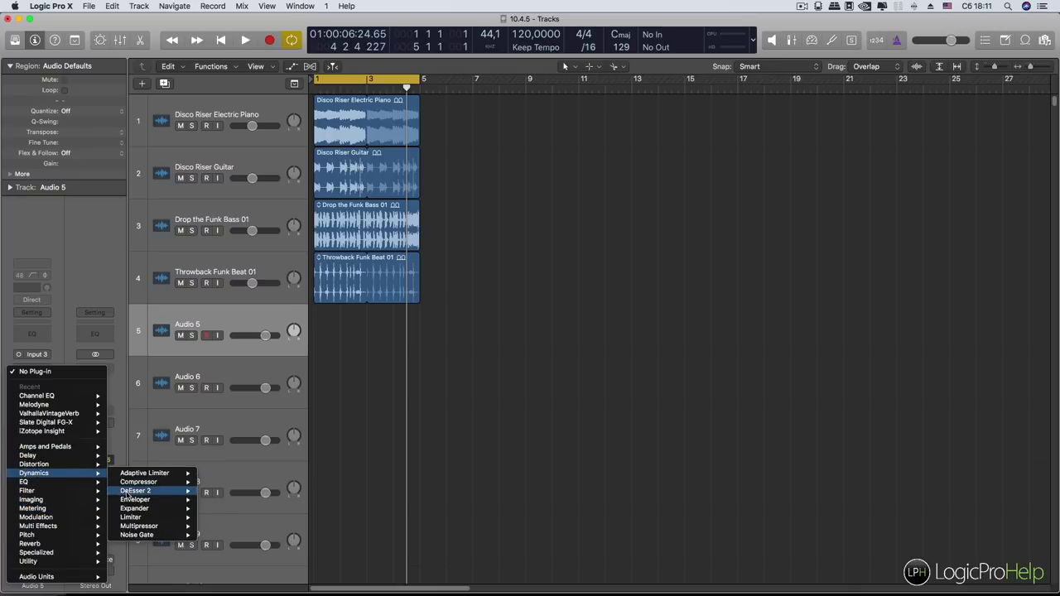
mouse_move(162, 494)
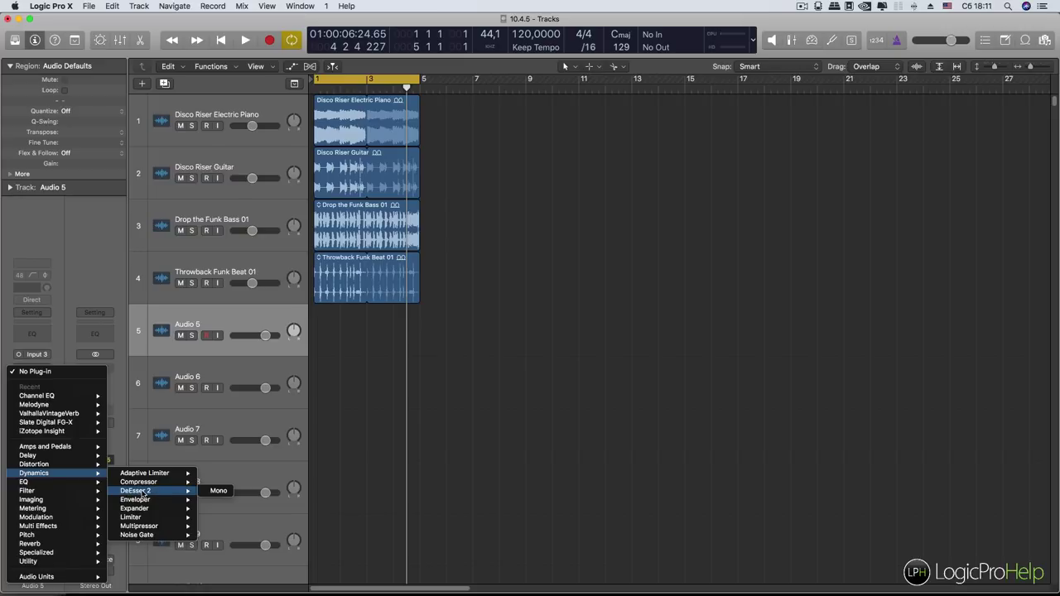
click(217, 490)
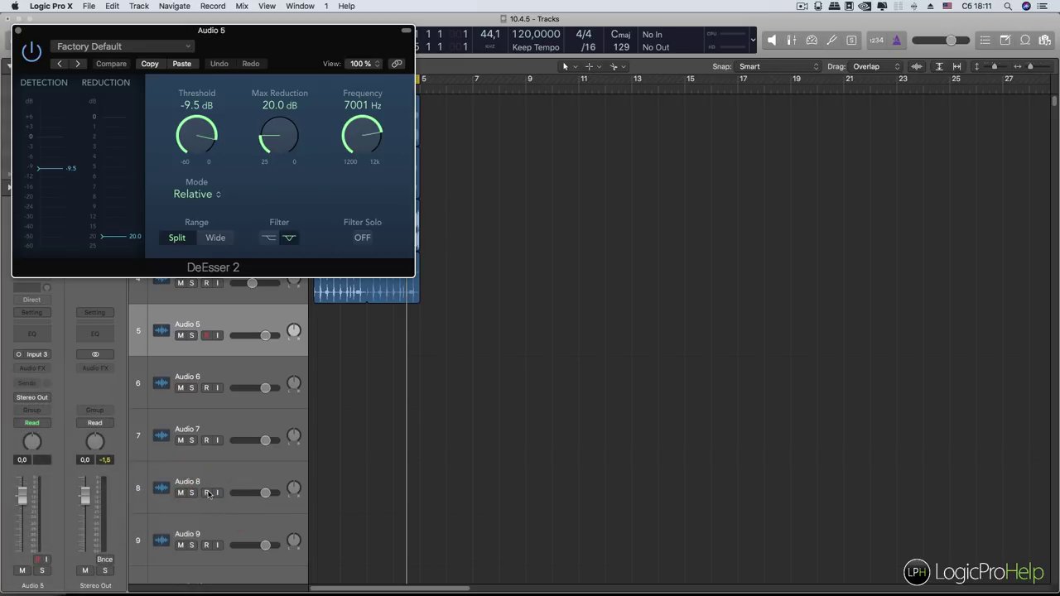
drag(270, 37, 607, 196)
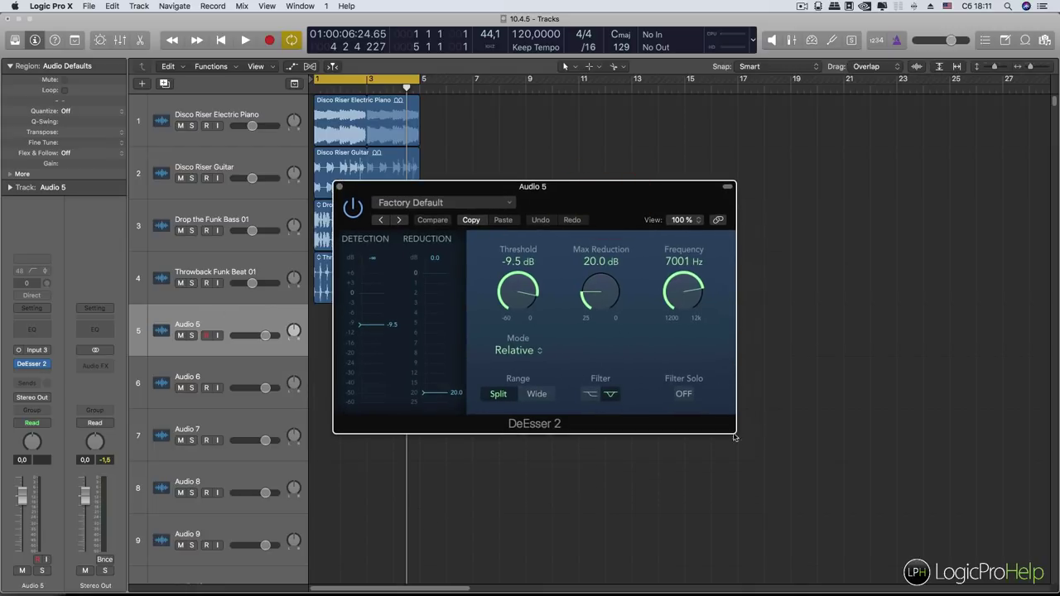
drag(735, 434, 787, 458)
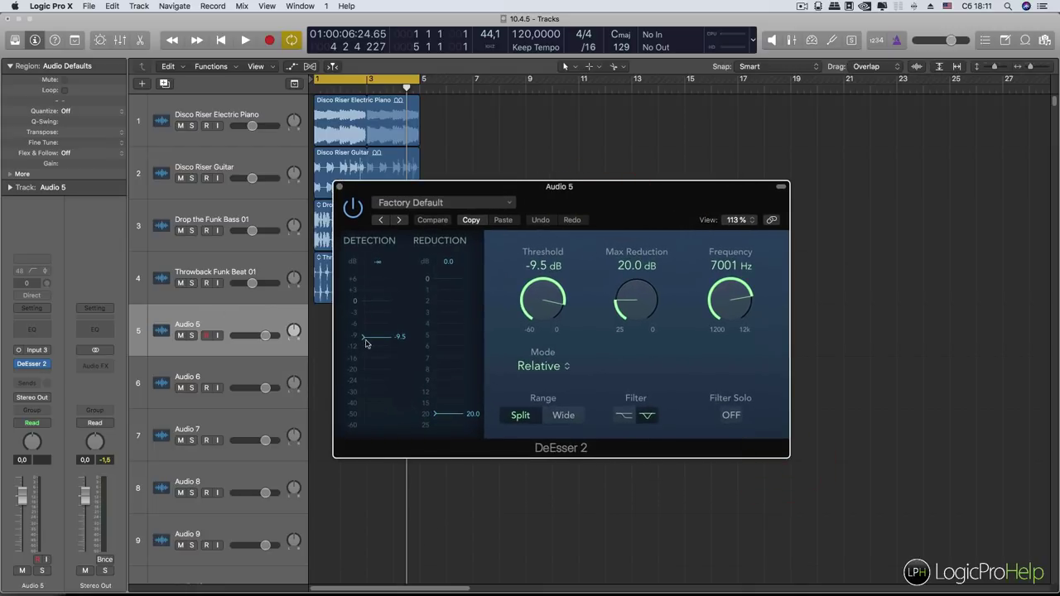
Step: Set the DeEsser 2 threshold to -8.5 dB and frequency to 4552 Hz, briefly switching Filter Solo on and off
drag(546, 193, 569, 187)
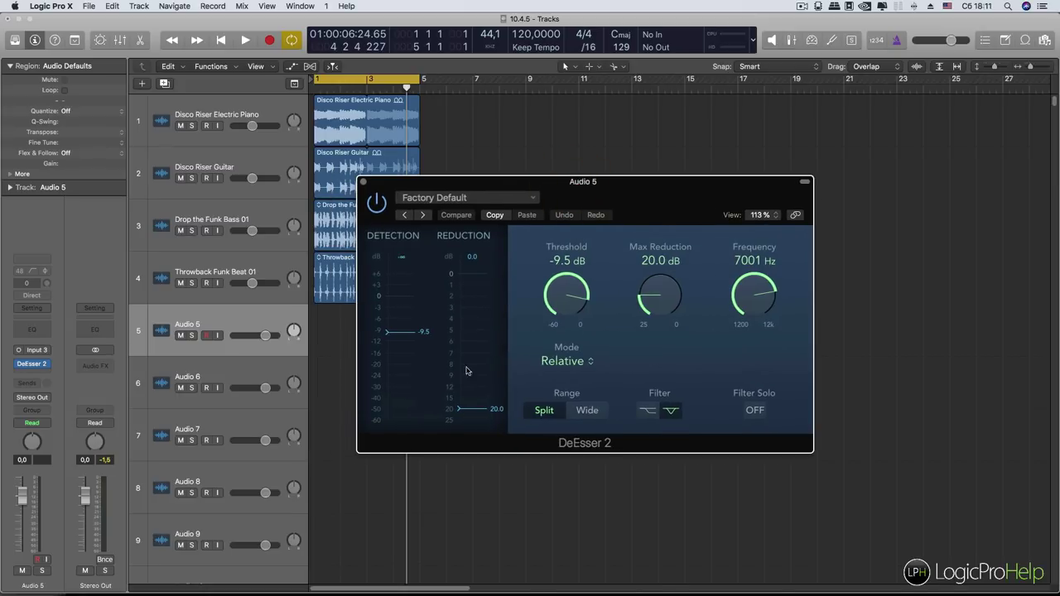
mouse_move(394, 334)
mouse_down()
mouse_move(381, 328)
mouse_move(381, 302)
mouse_move(381, 356)
mouse_move(381, 328)
mouse_up()
mouse_move(746, 292)
mouse_down()
mouse_move(752, 308)
mouse_move(761, 273)
mouse_move(761, 314)
mouse_move(759, 293)
mouse_up()
click(755, 415)
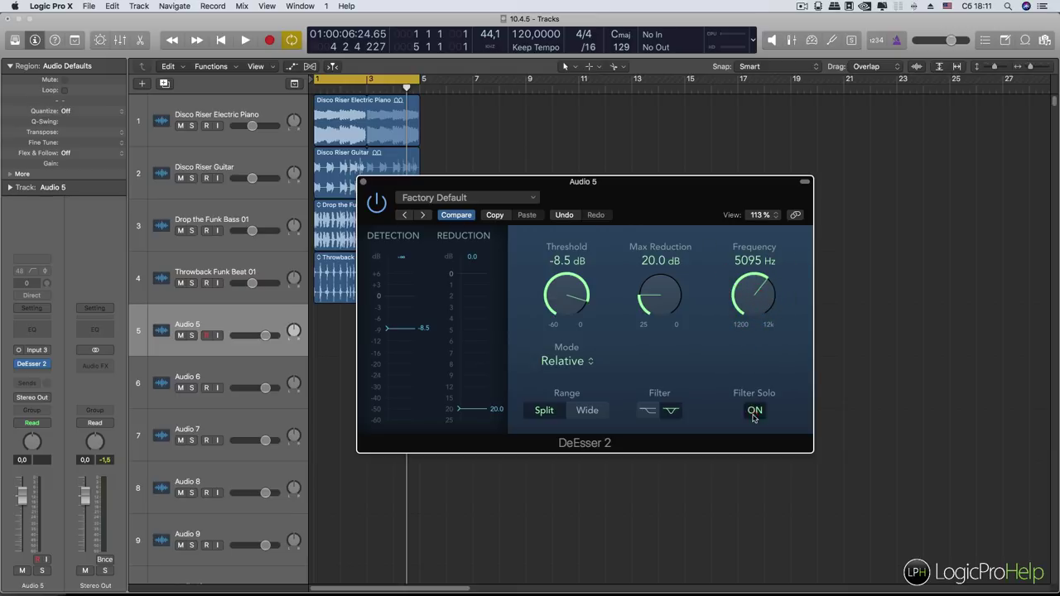
click(755, 412)
drag(760, 279, 757, 288)
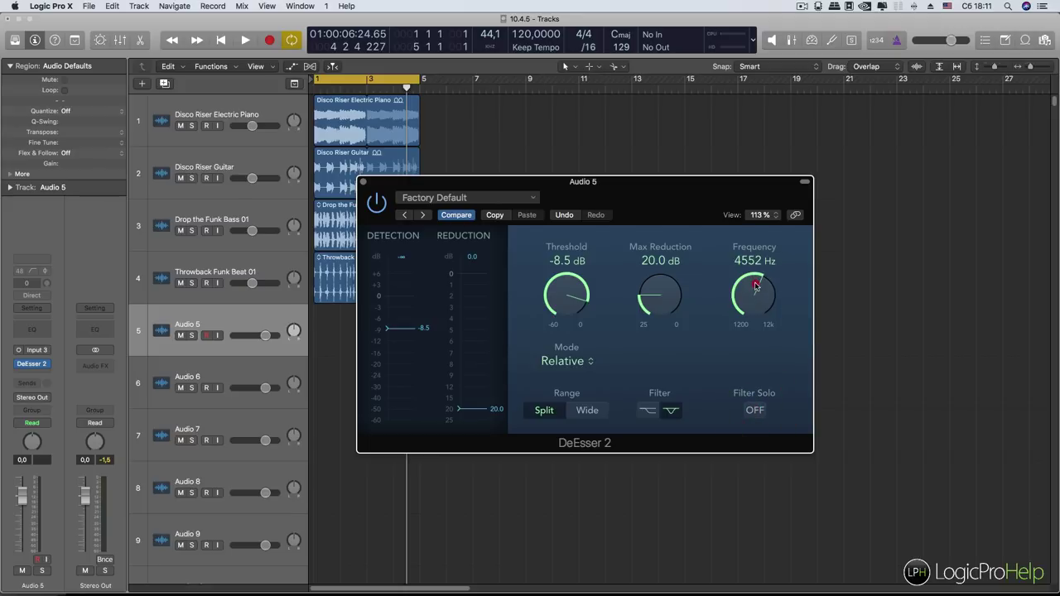
Step: Switch the DeEsser 2 filter to the shelving shape and set the threshold to -7.3 dB
click(671, 409)
click(648, 411)
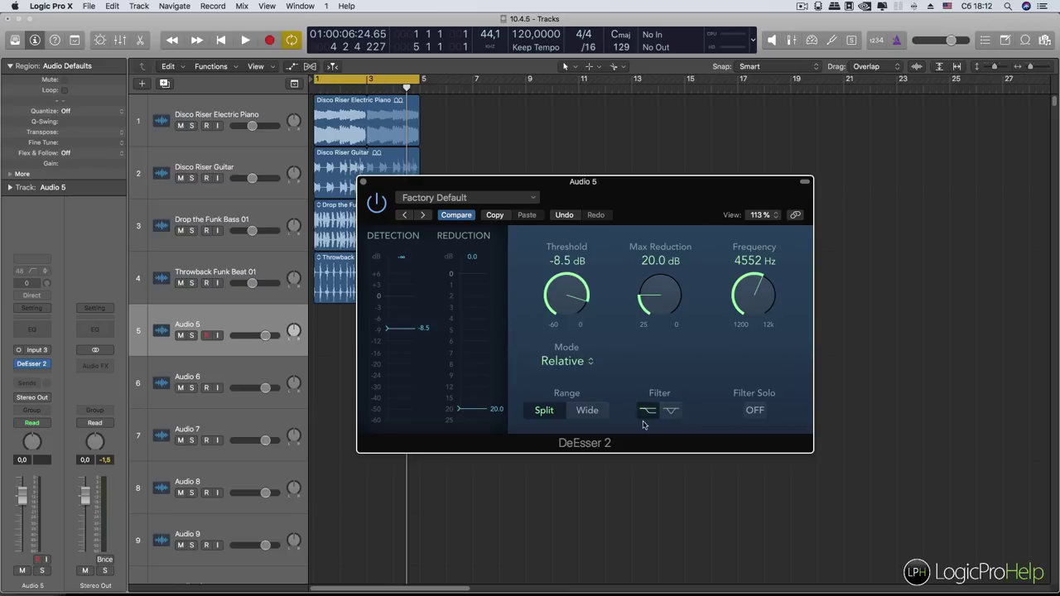
mouse_move(583, 274)
mouse_down()
mouse_move(583, 299)
mouse_move(583, 270)
mouse_up()
click(669, 411)
click(649, 411)
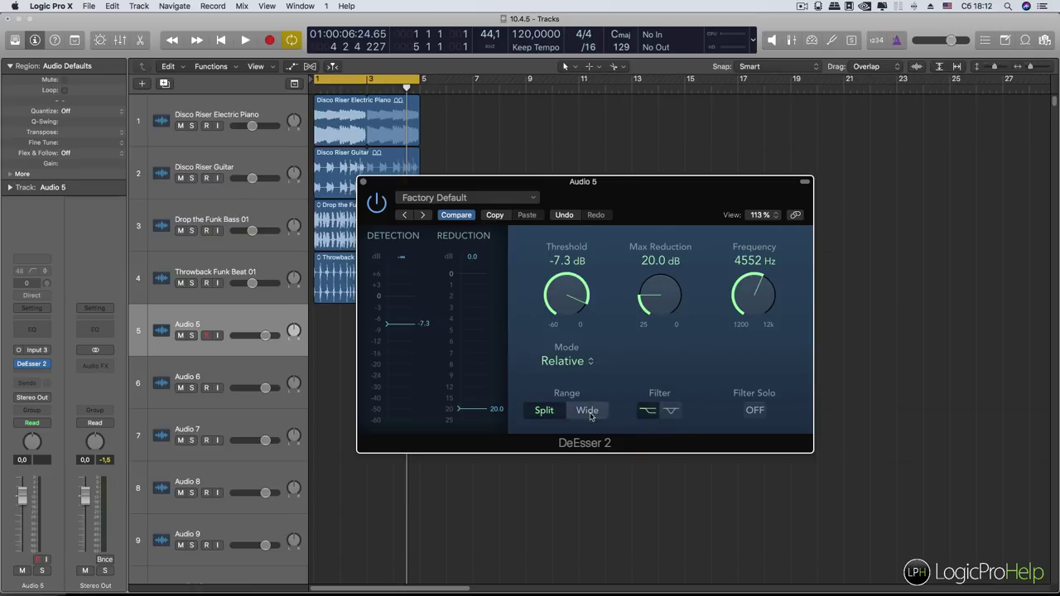
Step: Insert the FabFilter Pro-DS plug-in below DeEsser 2 on the Audio 5 track and set it to Split Band
click(35, 371)
mouse_move(36, 576)
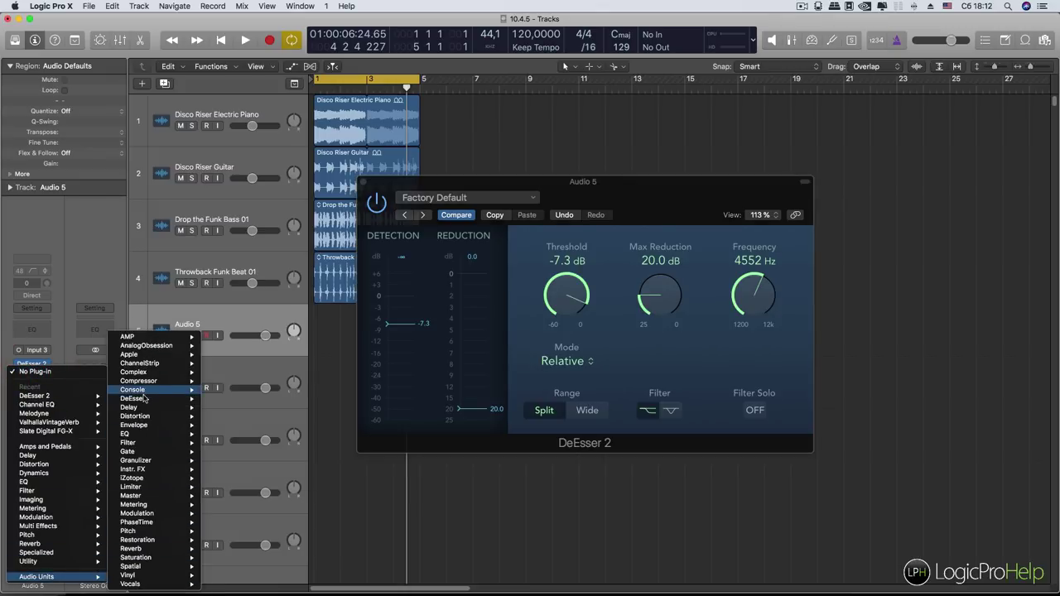
mouse_move(142, 398)
mouse_move(282, 432)
click(331, 435)
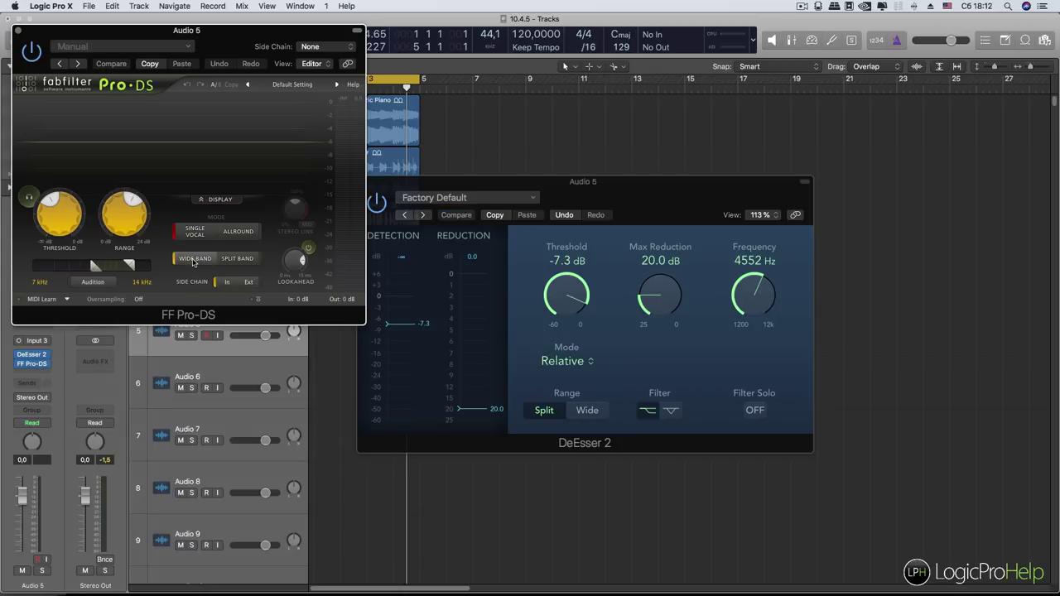
click(237, 258)
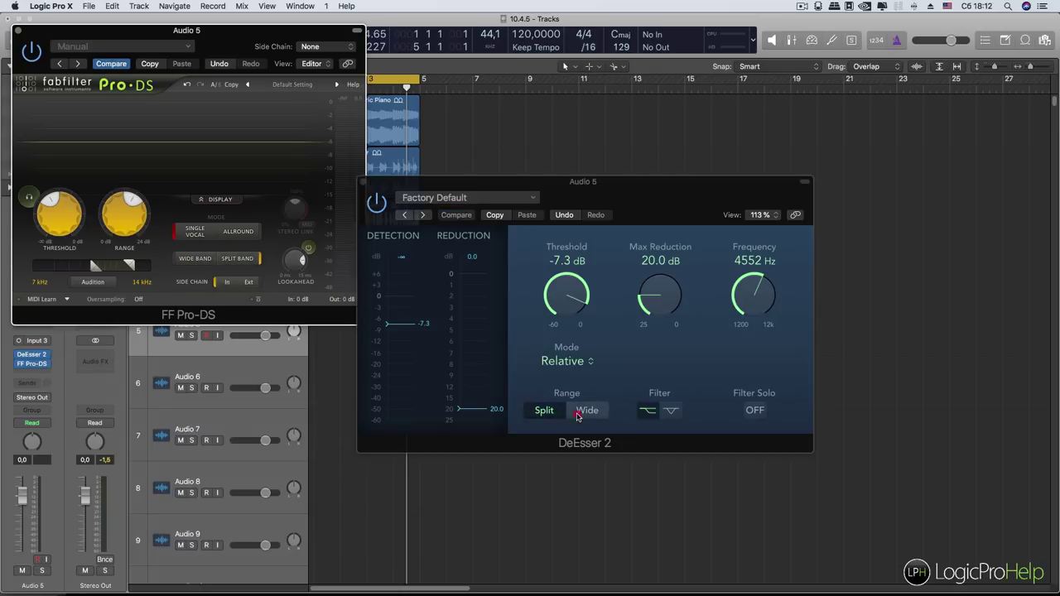
Step: Switch the DeEsser 2 range to Wide and return it to Split
click(585, 411)
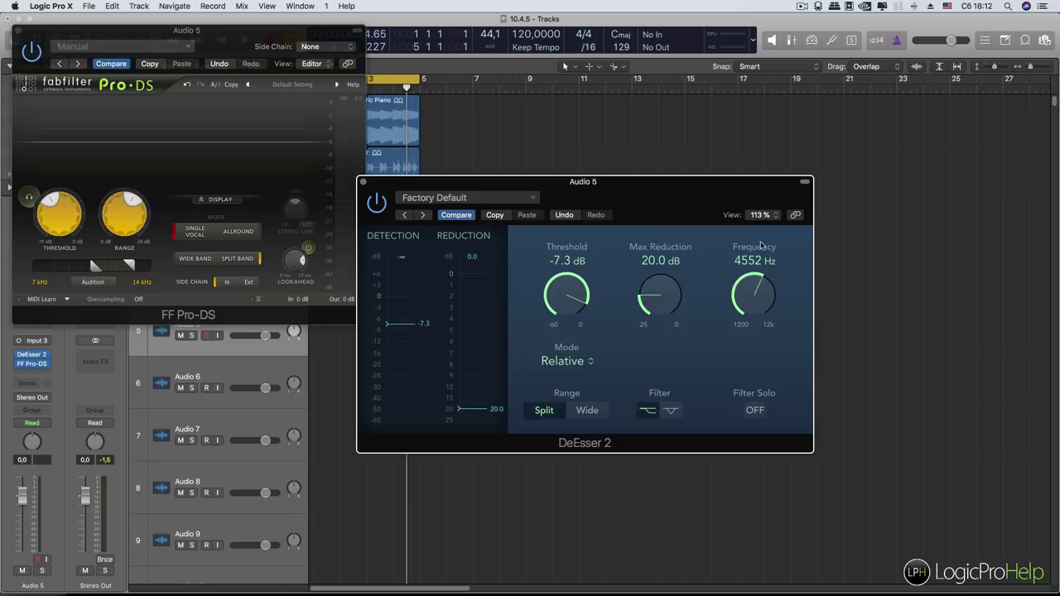
click(587, 409)
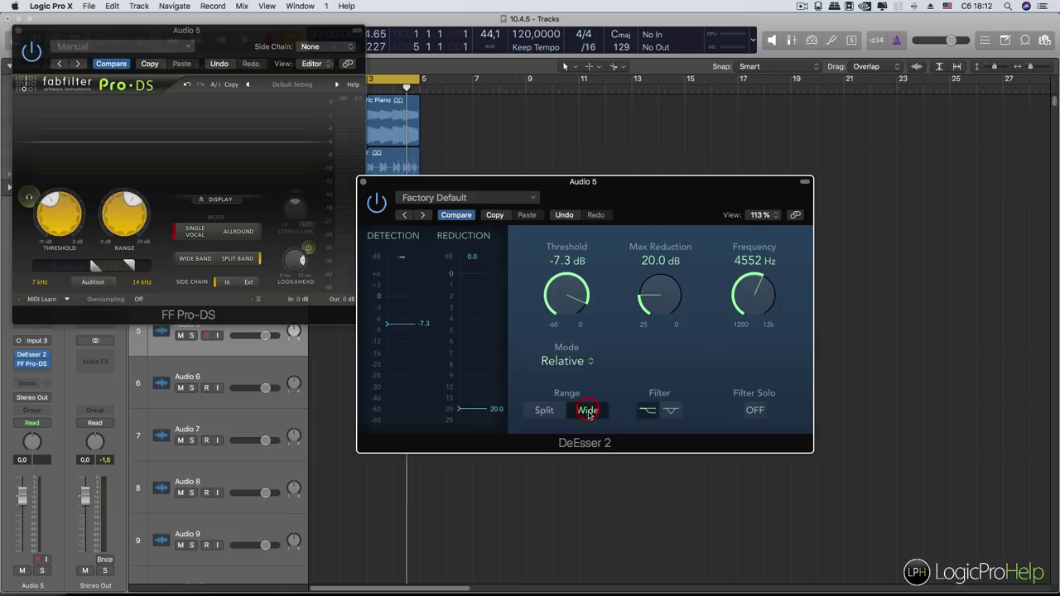
click(544, 409)
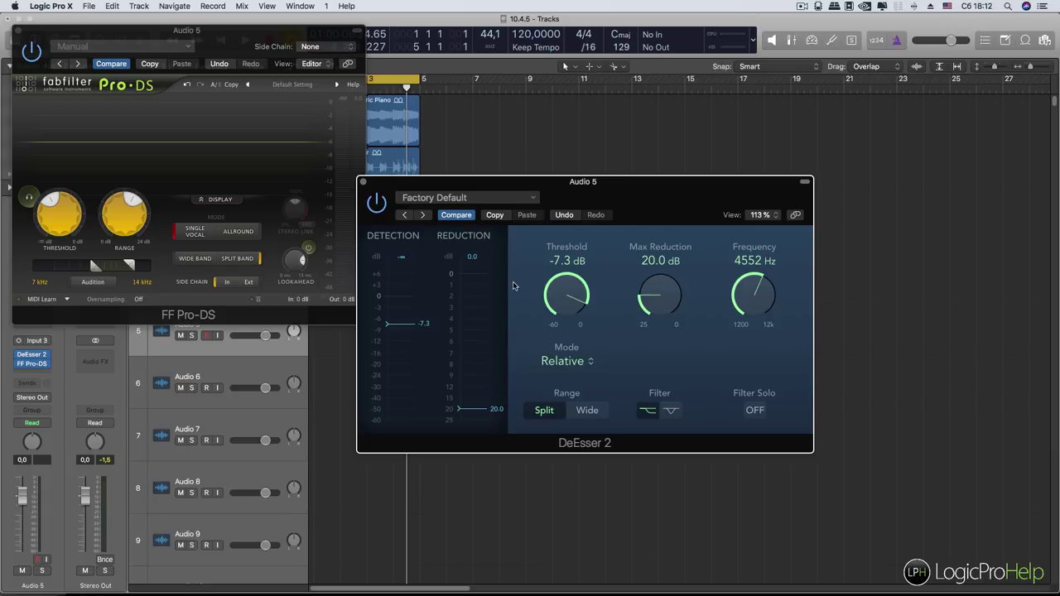
Step: Adjust the DeEsser 2 threshold to -7.1 dB and the maximum reduction to 4.1 dB, leaving the range on Split
drag(394, 323, 397, 324)
mouse_move(464, 409)
mouse_down()
mouse_move(466, 311)
mouse_move(467, 321)
mouse_up()
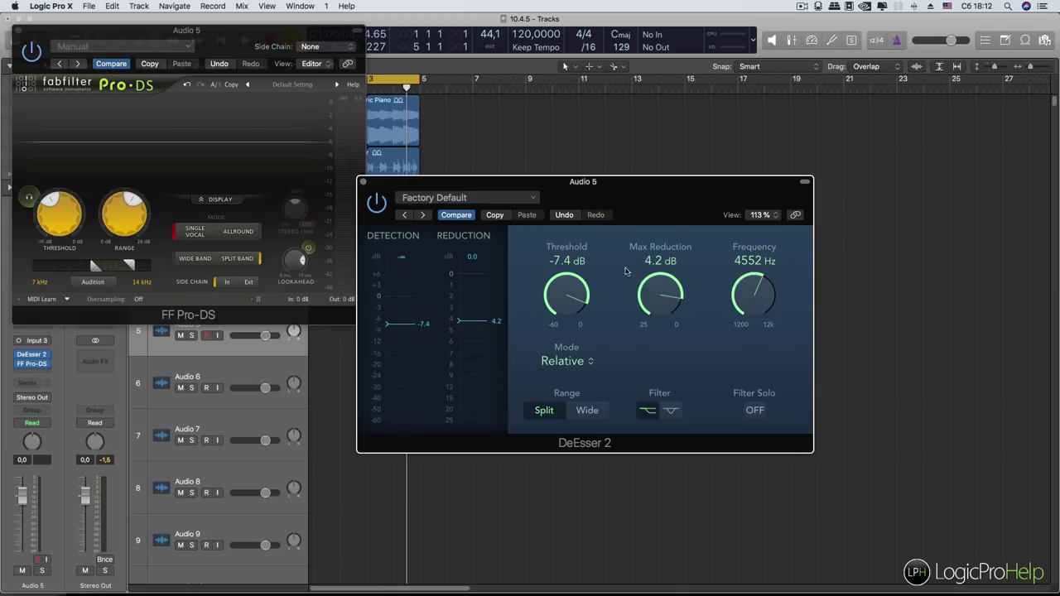
mouse_move(454, 322)
mouse_down()
mouse_move(459, 273)
mouse_move(457, 318)
mouse_move(477, 279)
mouse_move(461, 421)
mouse_up()
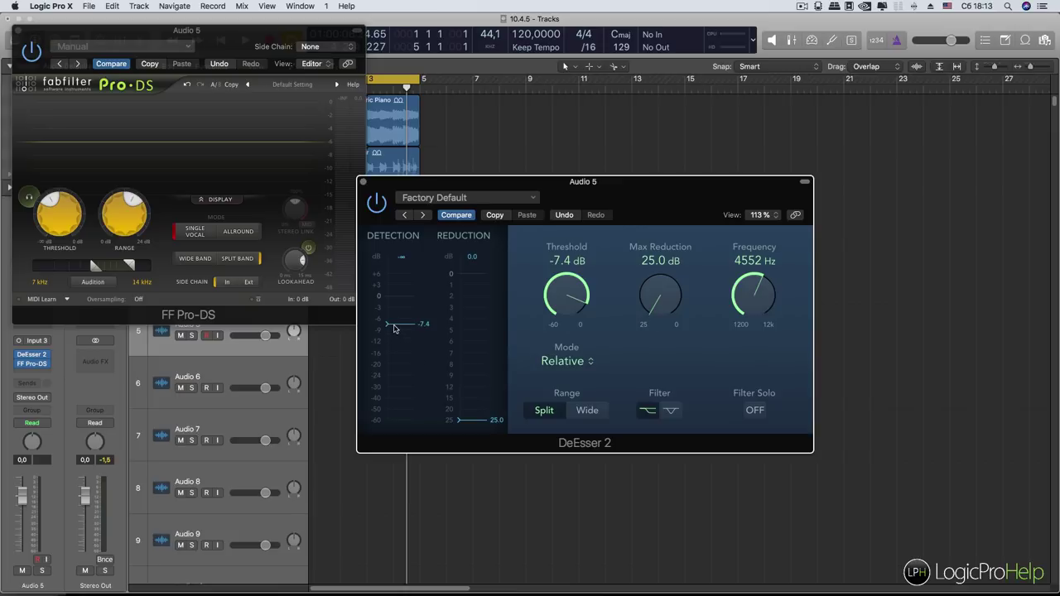
drag(396, 325, 393, 323)
drag(472, 424, 476, 319)
click(583, 411)
click(544, 411)
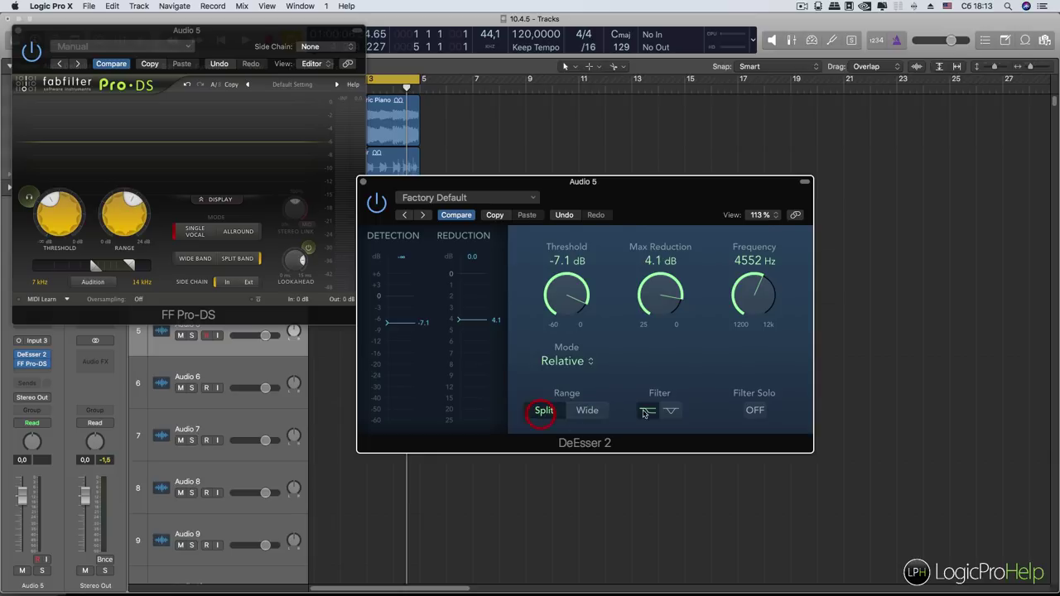
Step: Close the FabFilter Pro-DS window and move the DeEsser 2 window clear of the track headers
drag(676, 208, 654, 186)
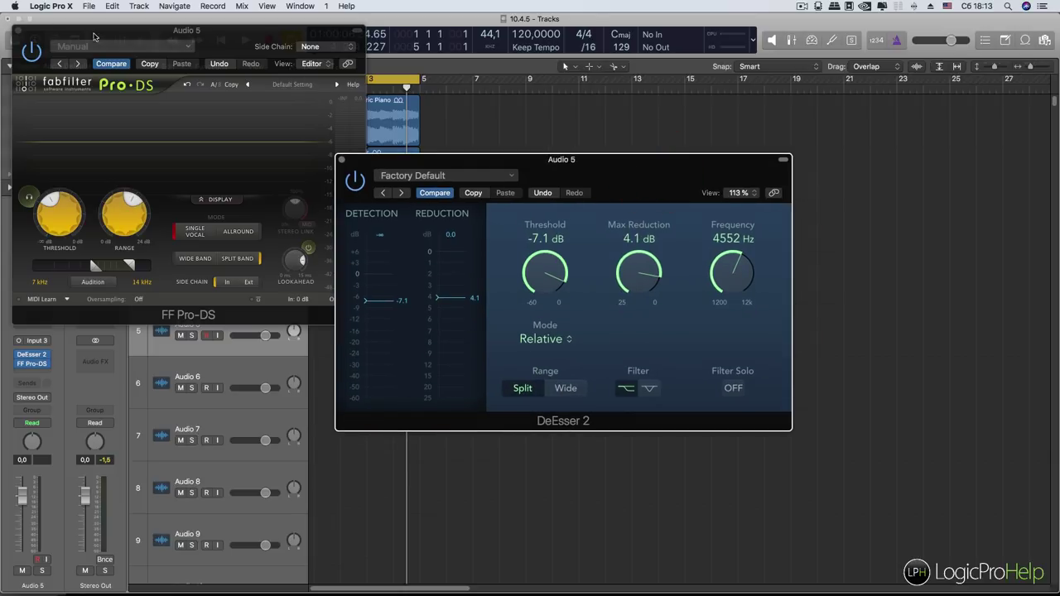
drag(93, 28, 383, 199)
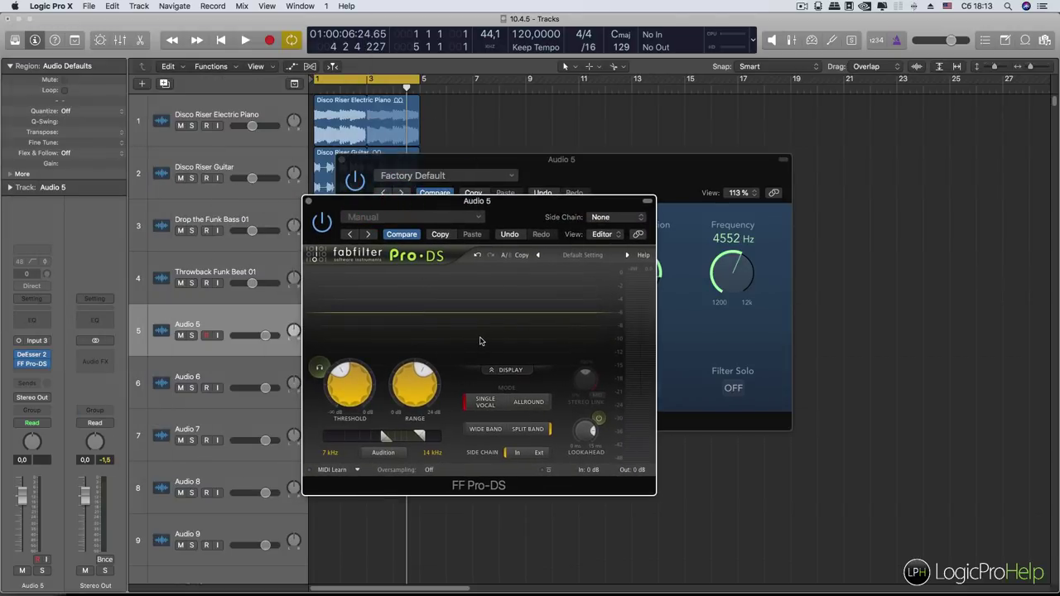
click(309, 201)
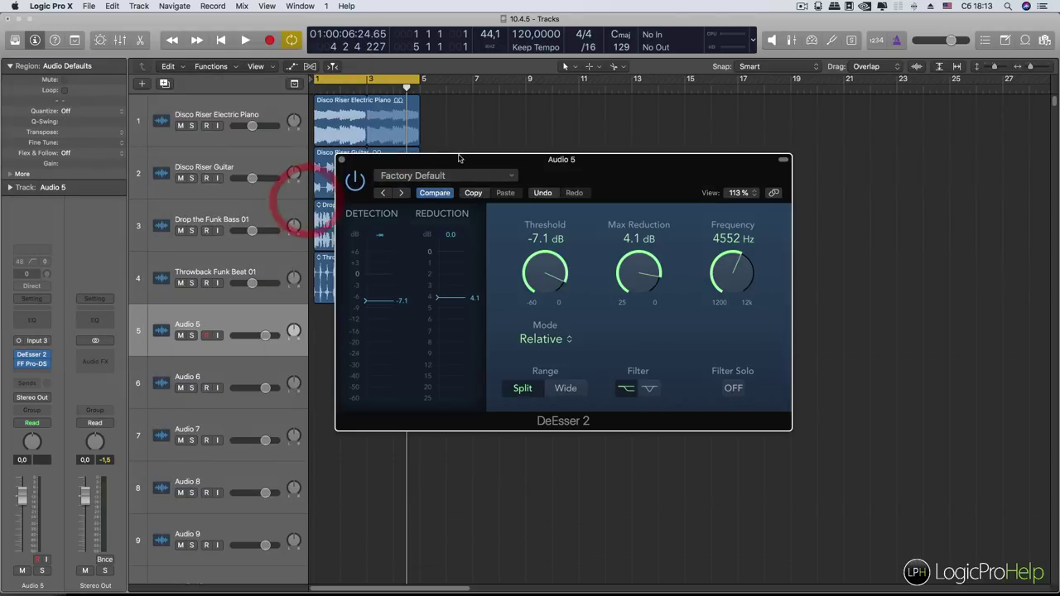
drag(738, 230, 764, 208)
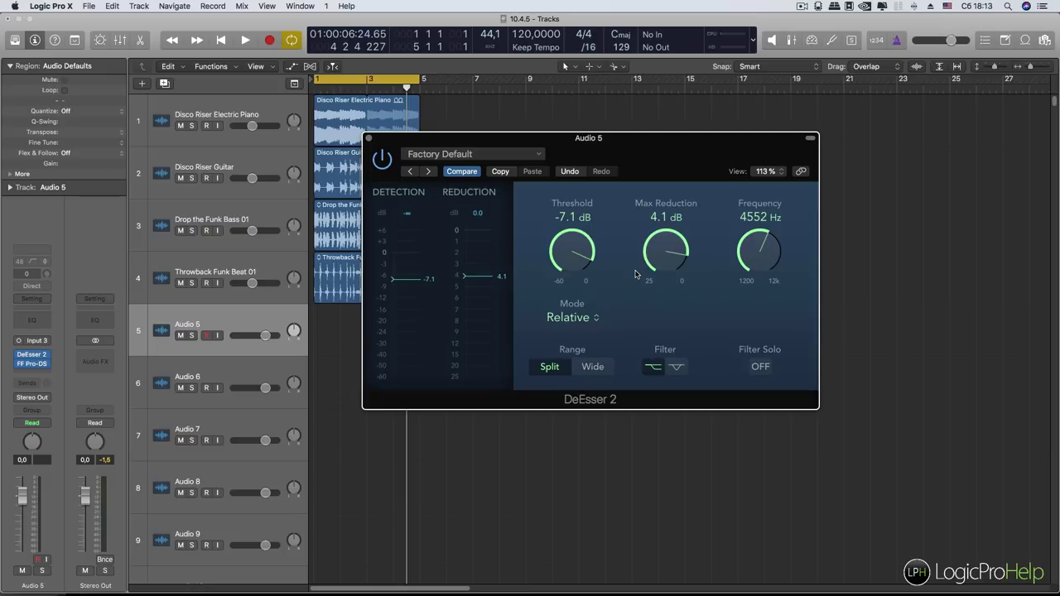
Step: View the DeEsser 2 Mode options, keep Relative, and close the plug-in window
click(566, 321)
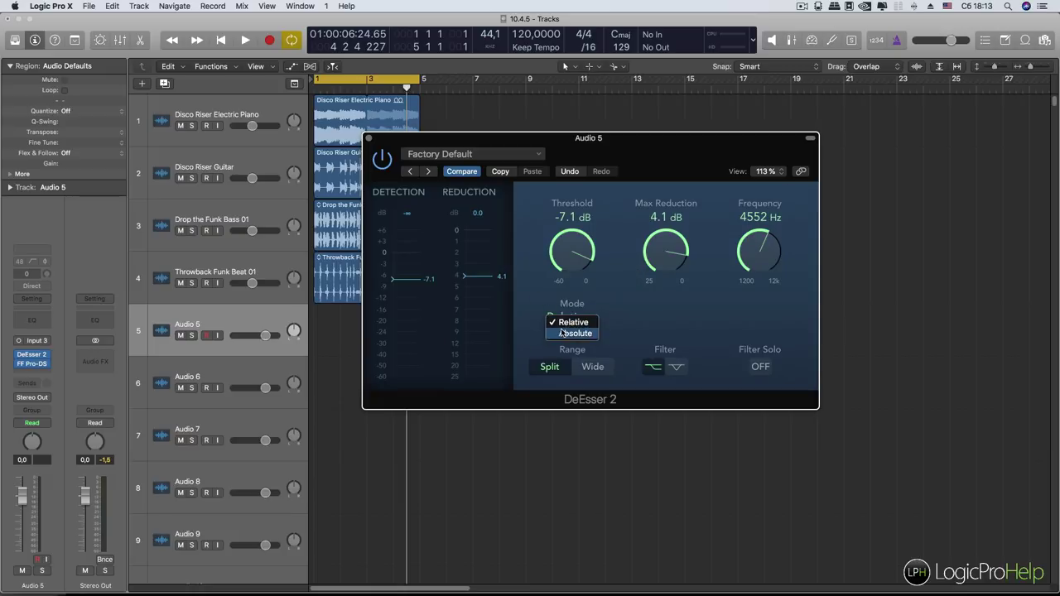
click(613, 290)
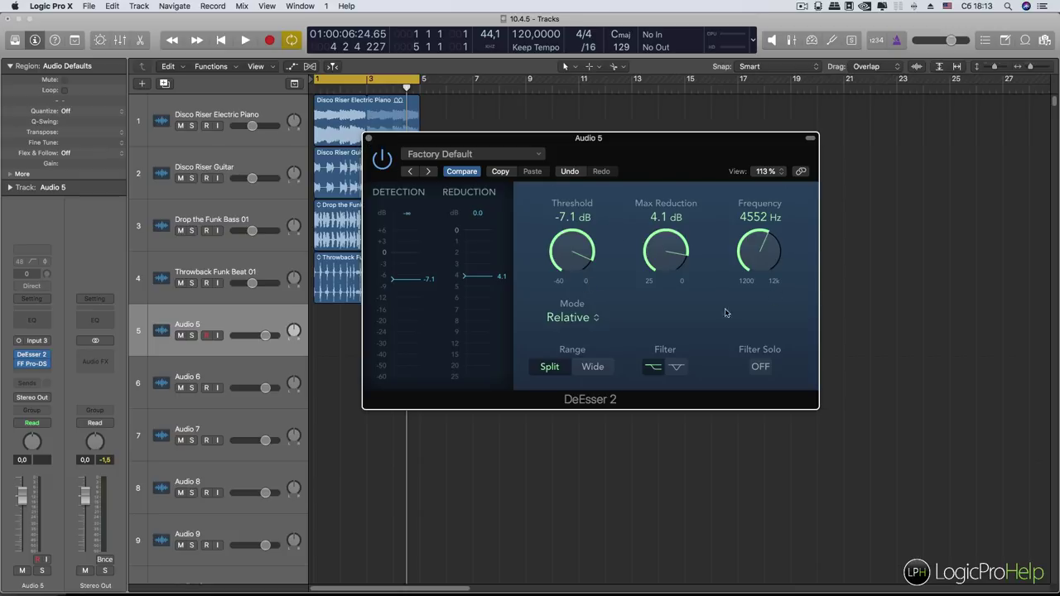
click(369, 138)
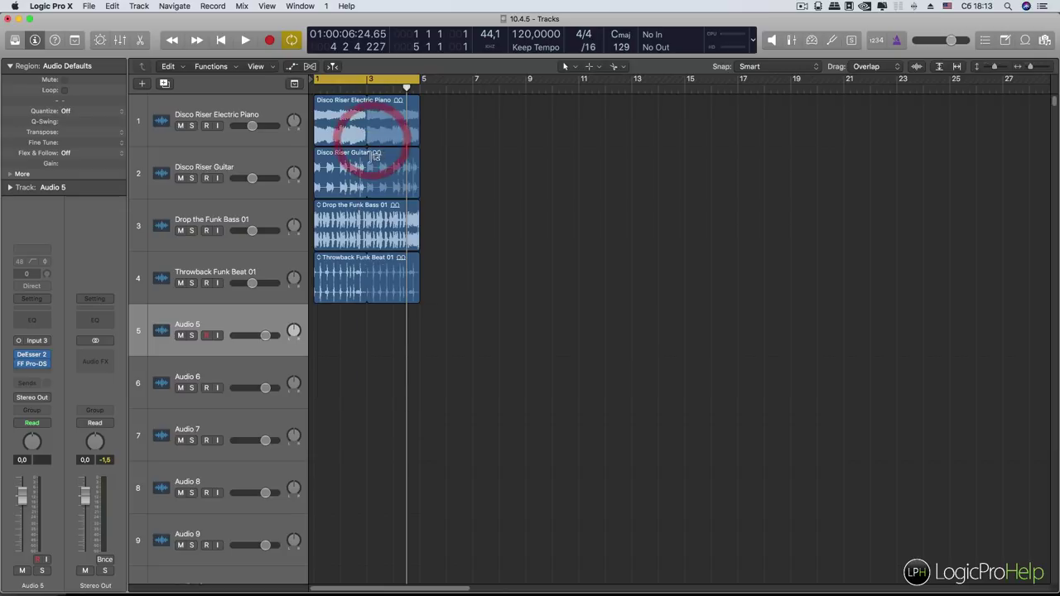
Step: Read the feature list in the project notes and close the Note Pad
drag(431, 124, 339, 284)
click(1025, 41)
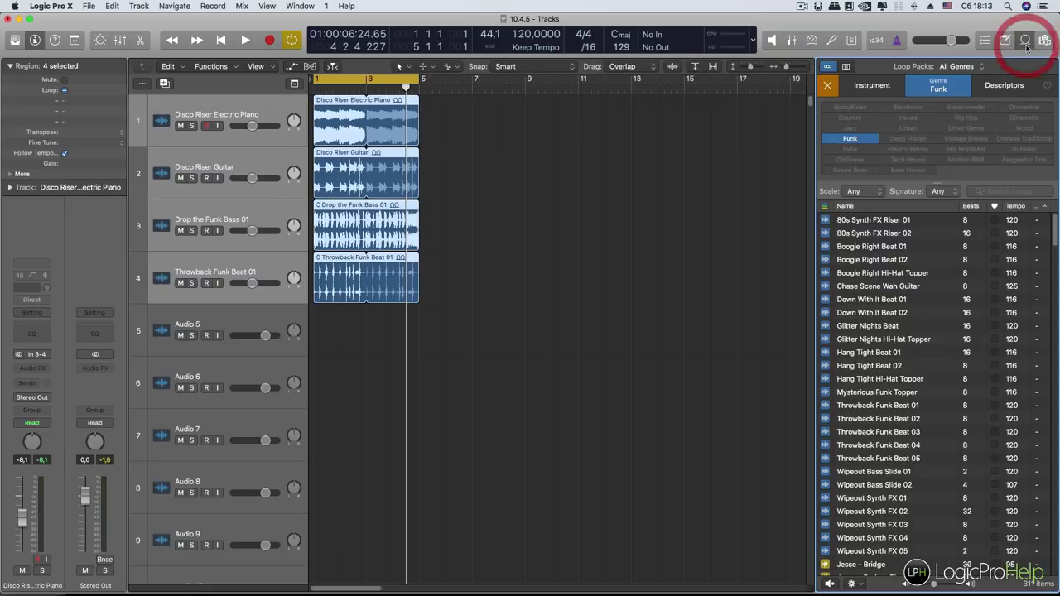
click(1025, 42)
click(1004, 41)
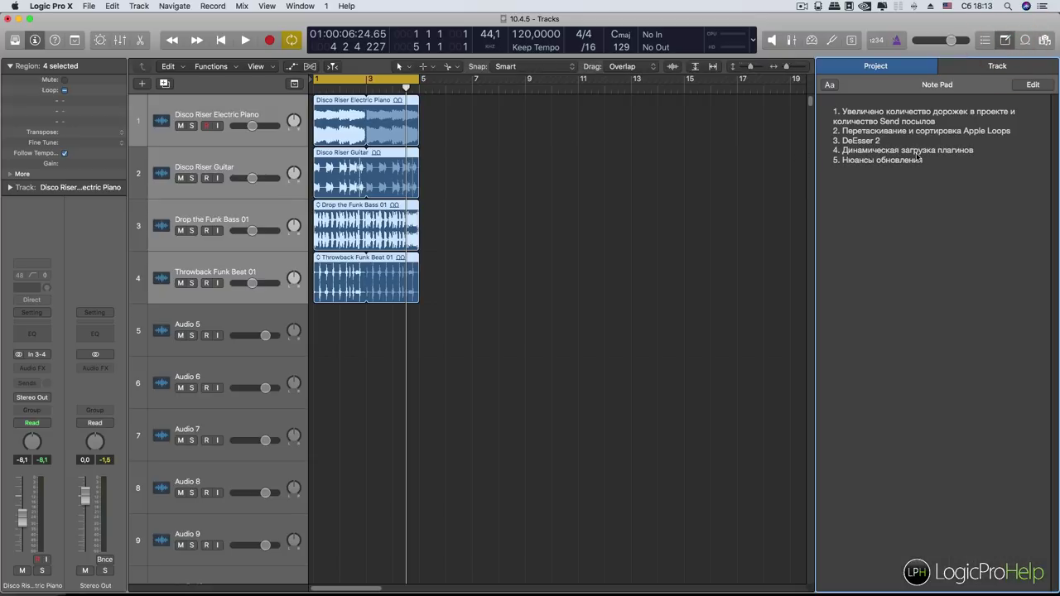
click(754, 220)
click(1003, 41)
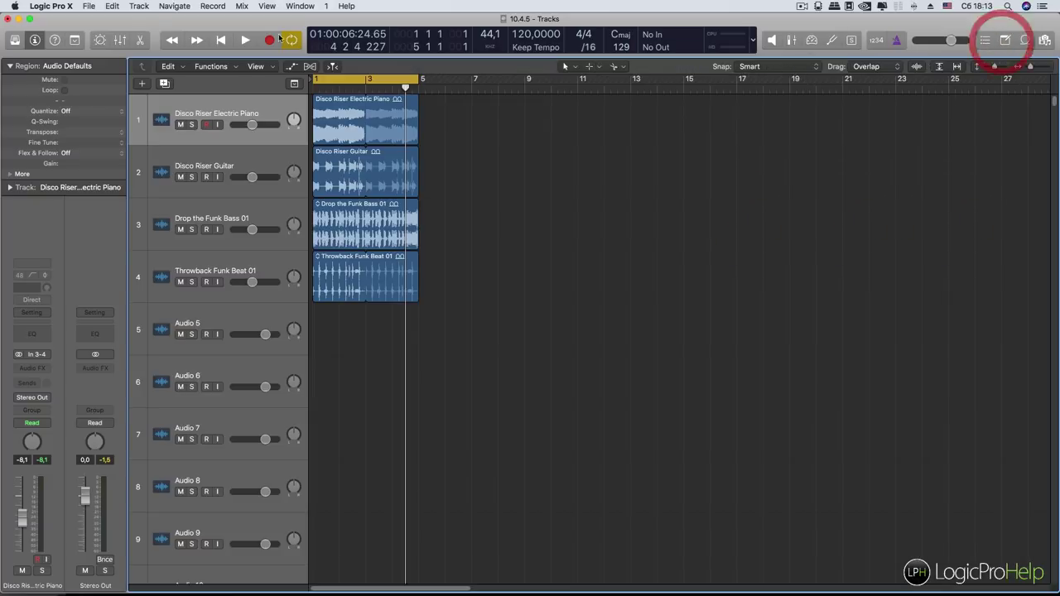
Step: Examine the option to load only plug-ins needed for playback in the General project settings, and close them
click(88, 6)
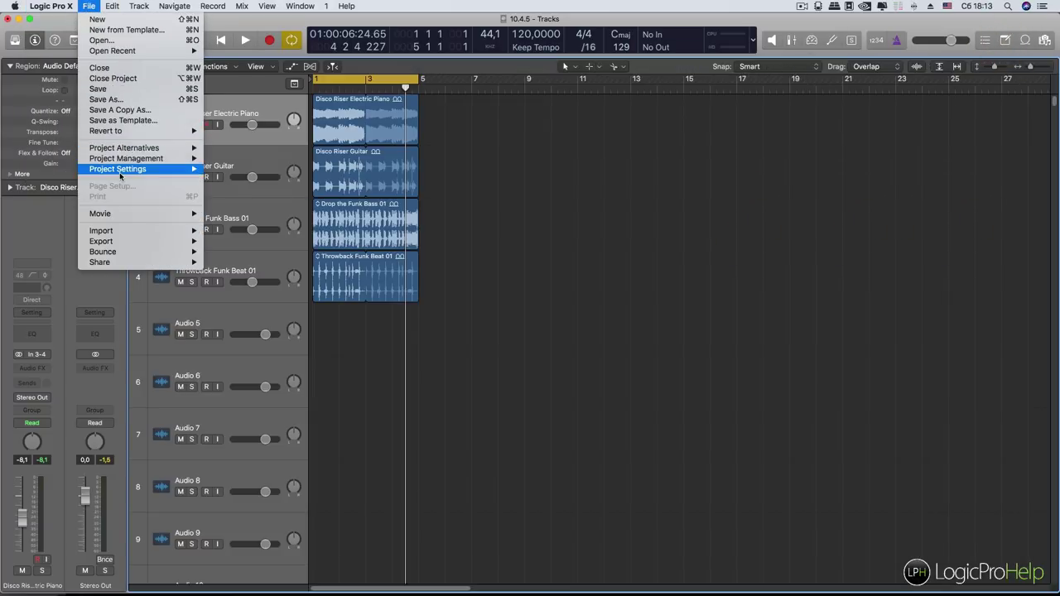
mouse_move(124, 169)
click(221, 176)
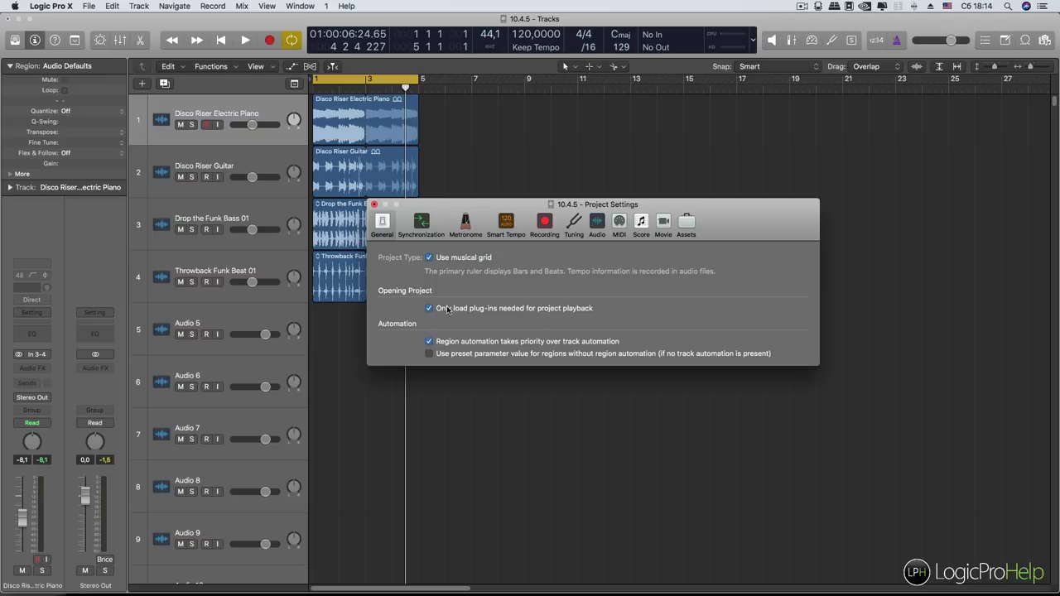
click(375, 205)
Step: Look through the project's long list of empty audio tracks and return to the first track
scroll(280, 271, down, 15)
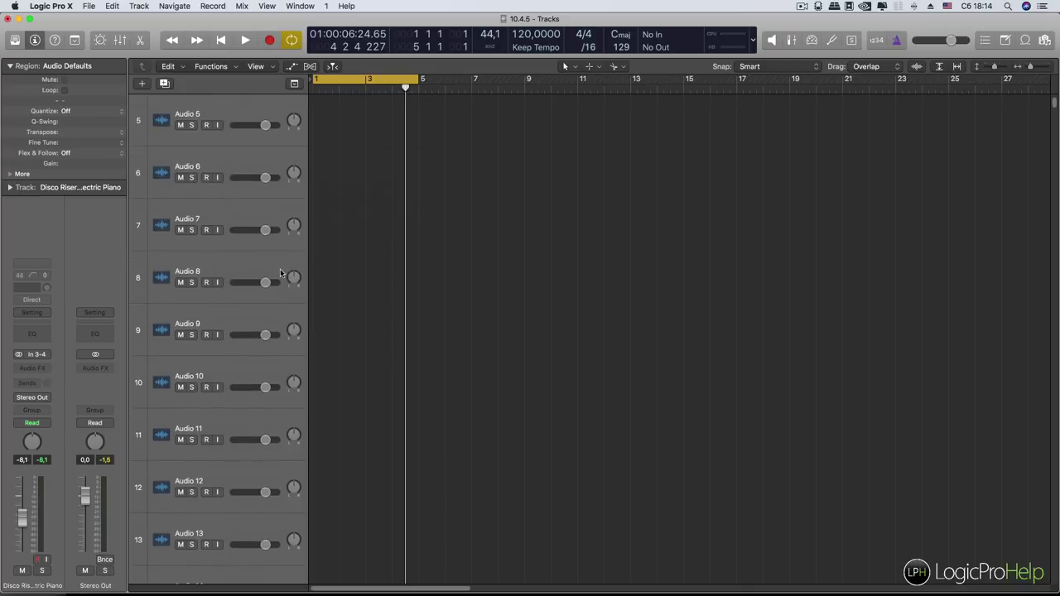
scroll(280, 273, down, 15)
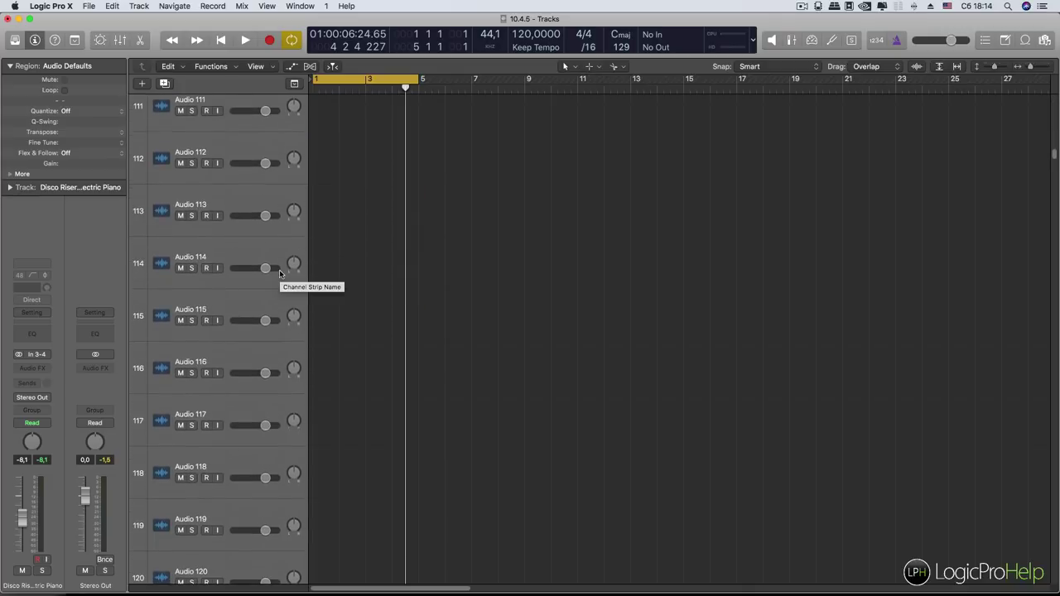
scroll(285, 373, down, 8)
scroll(290, 484, down, 10)
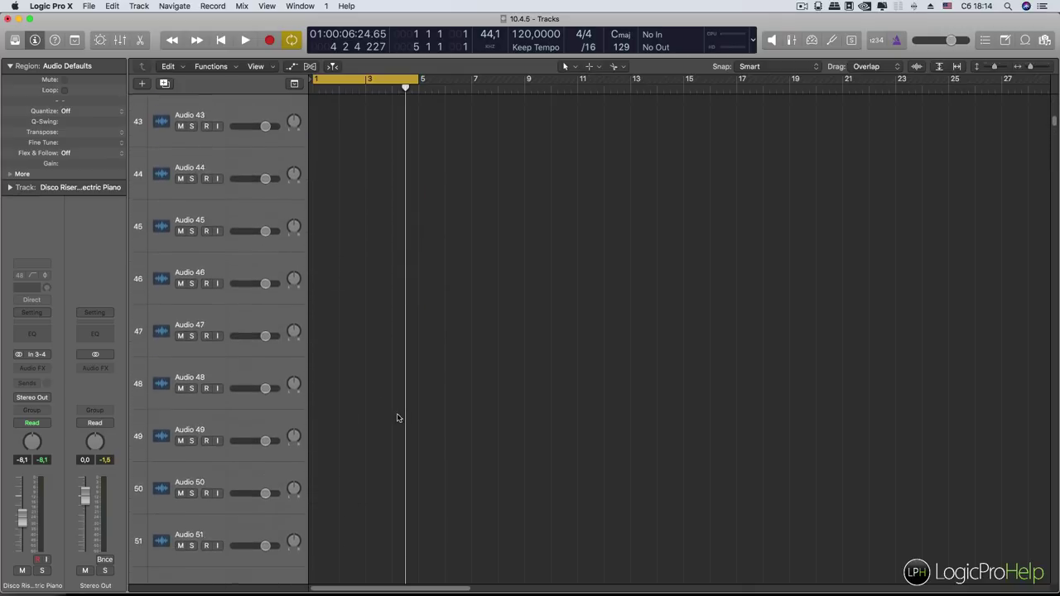
scroll(383, 418, up, 20)
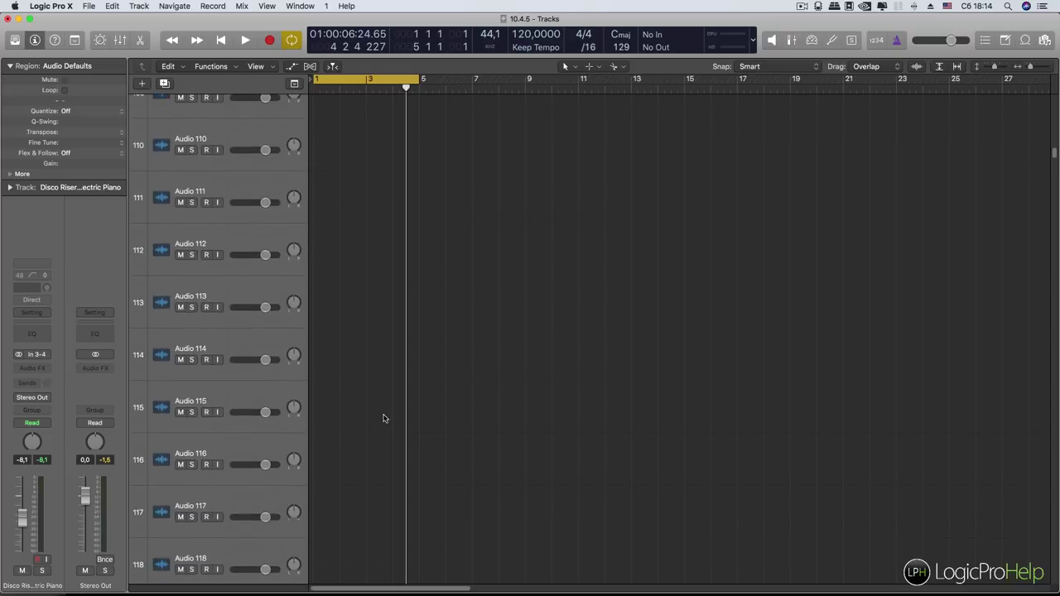
scroll(383, 418, up, 20)
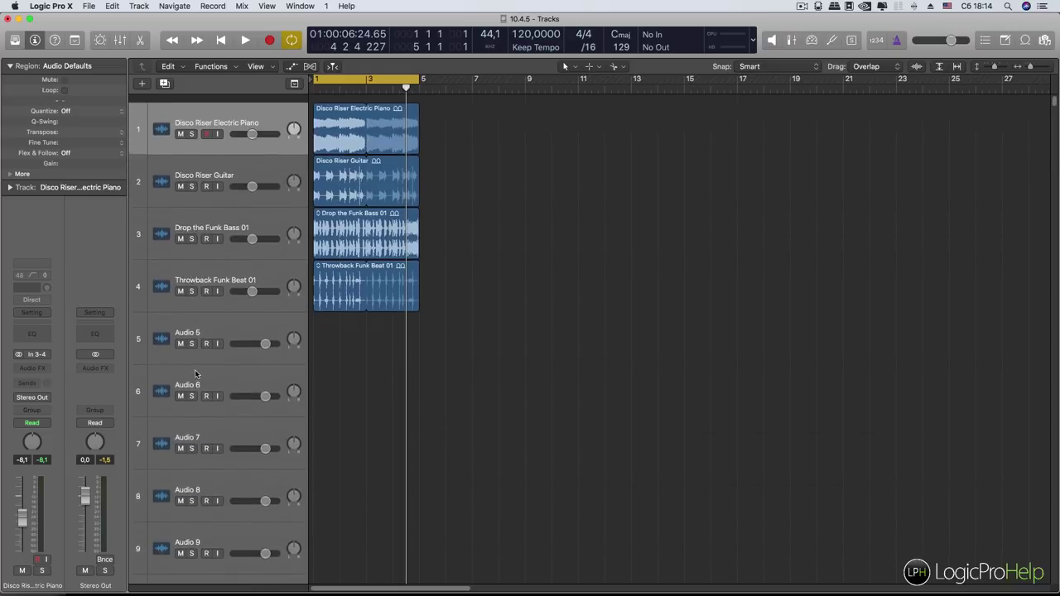
Step: Show the Mixer and copy the DeEsser 2 insert from the Audio 5 channel to Audio 6
click(120, 40)
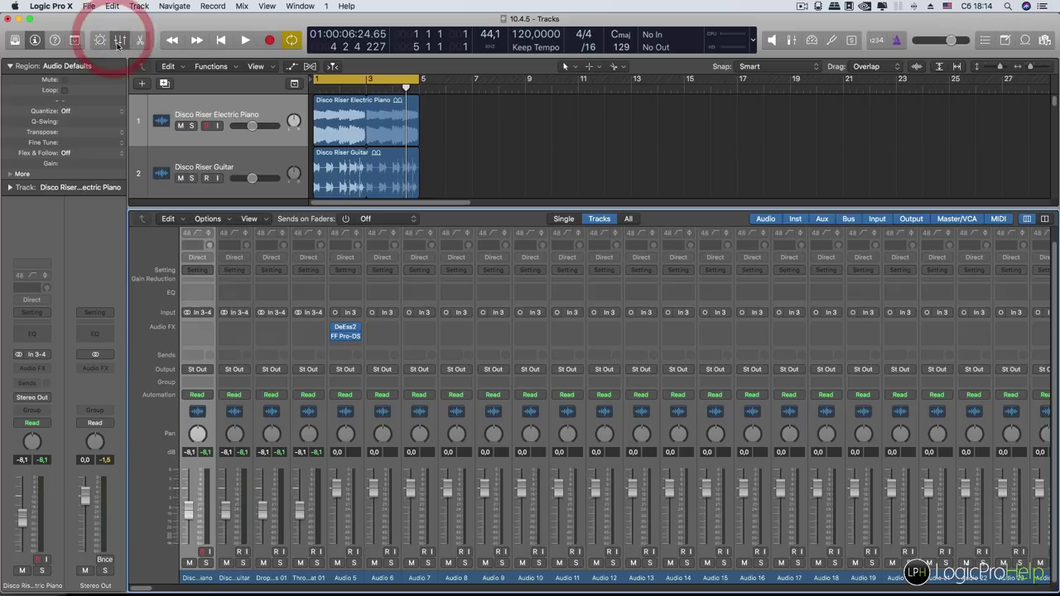
scroll(404, 383, down, 1)
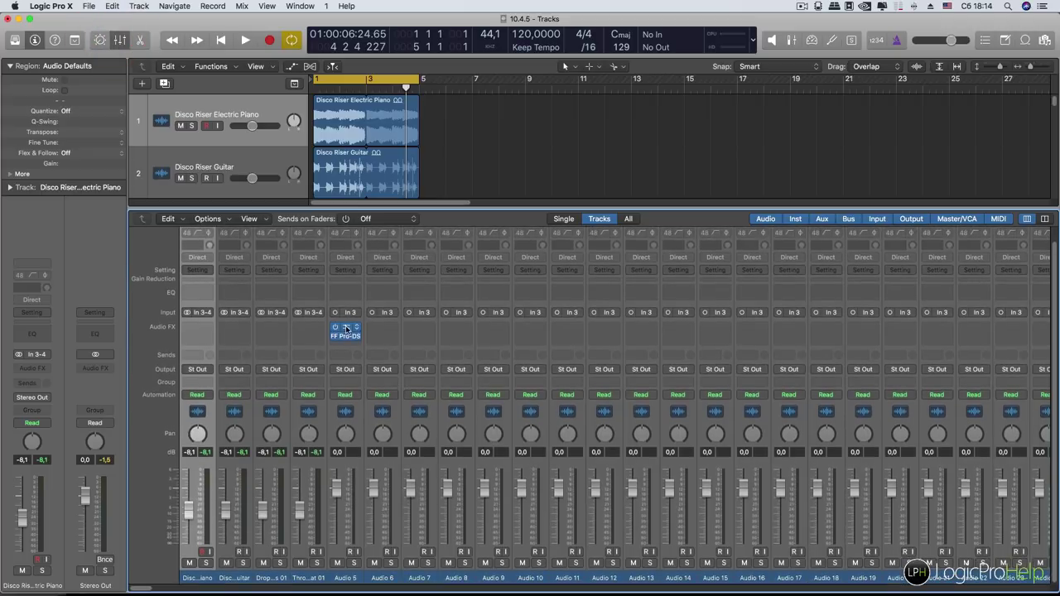
drag(353, 327, 396, 330)
Step: Insert the Adaptive Limiter dynamics plug-in on the Audio 9 channel and close its window
click(488, 330)
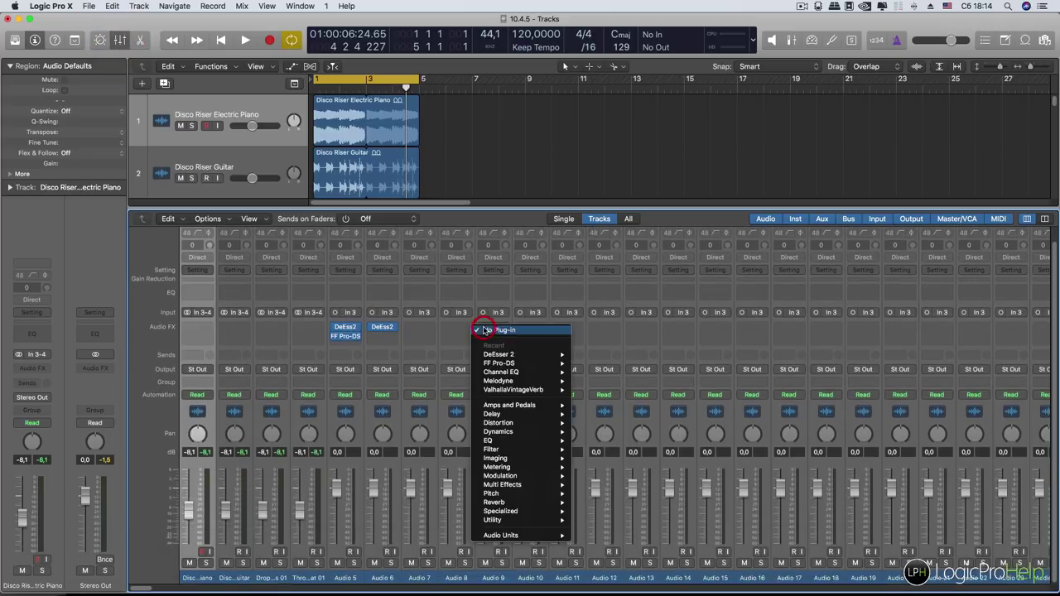
mouse_move(499, 432)
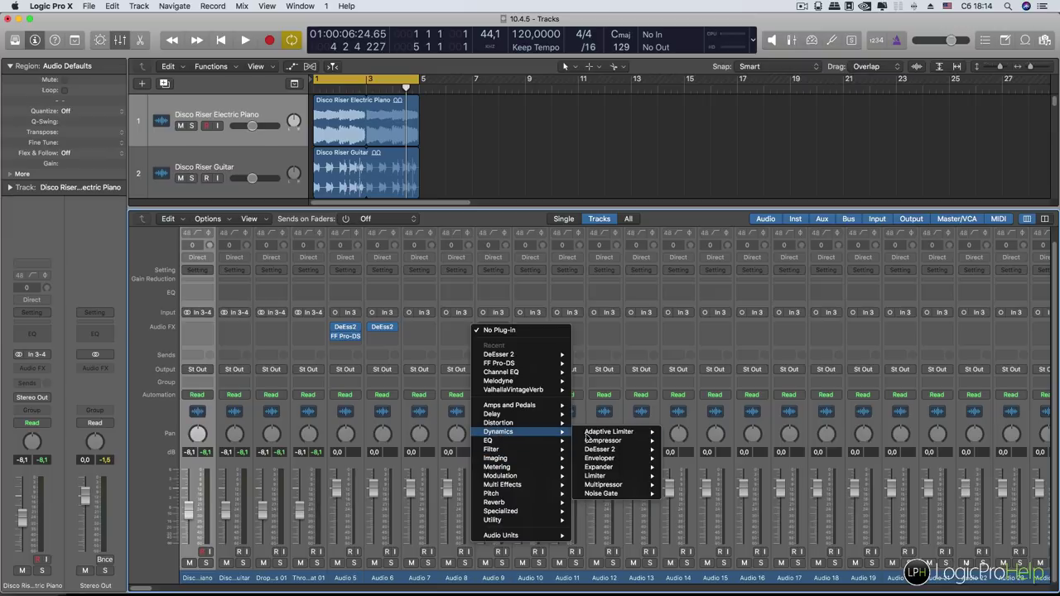
click(617, 438)
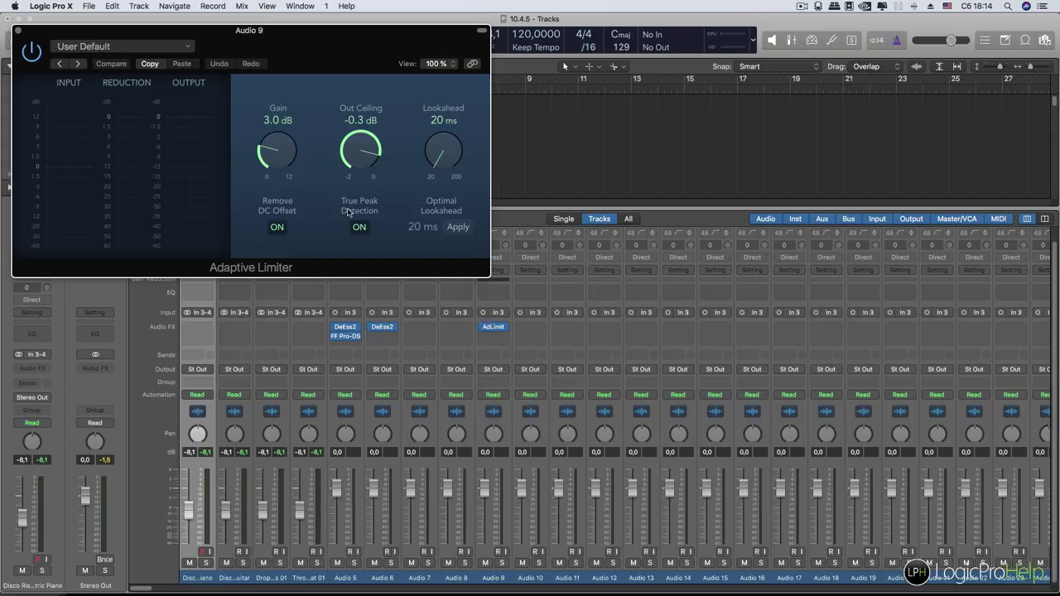
click(17, 30)
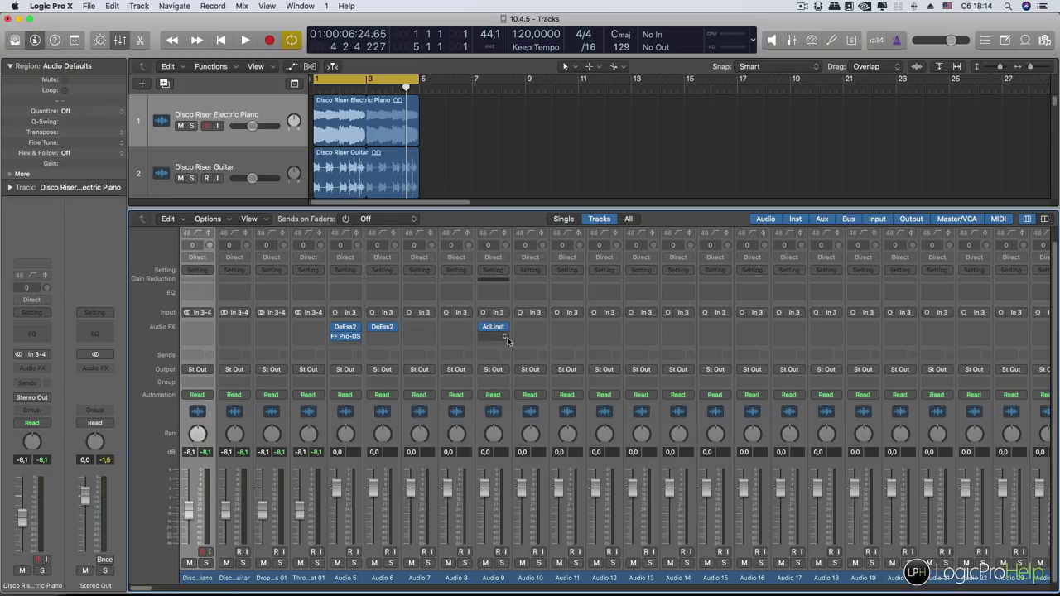
Step: Insert the Direction Mixer imaging plug-in as Mono->Stereo on the Audio 10 channel and close its window
click(535, 329)
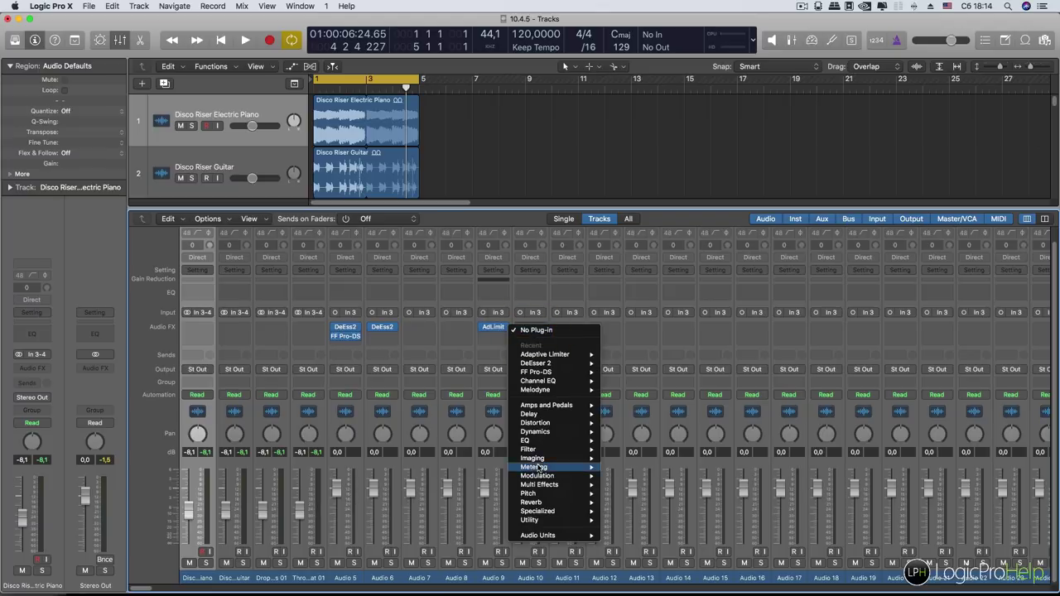
mouse_move(538, 460)
mouse_move(649, 459)
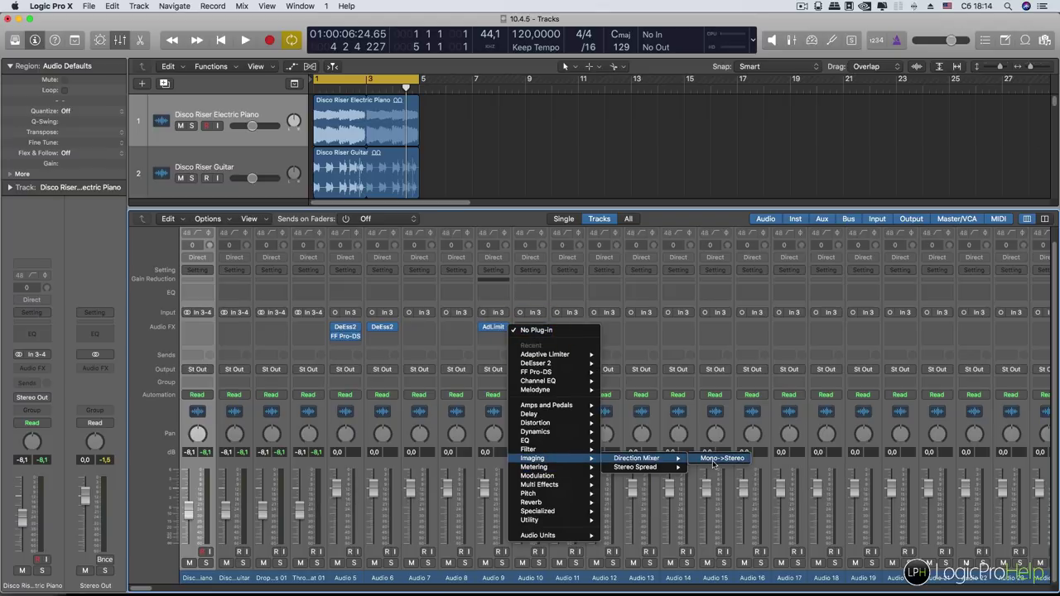
click(714, 460)
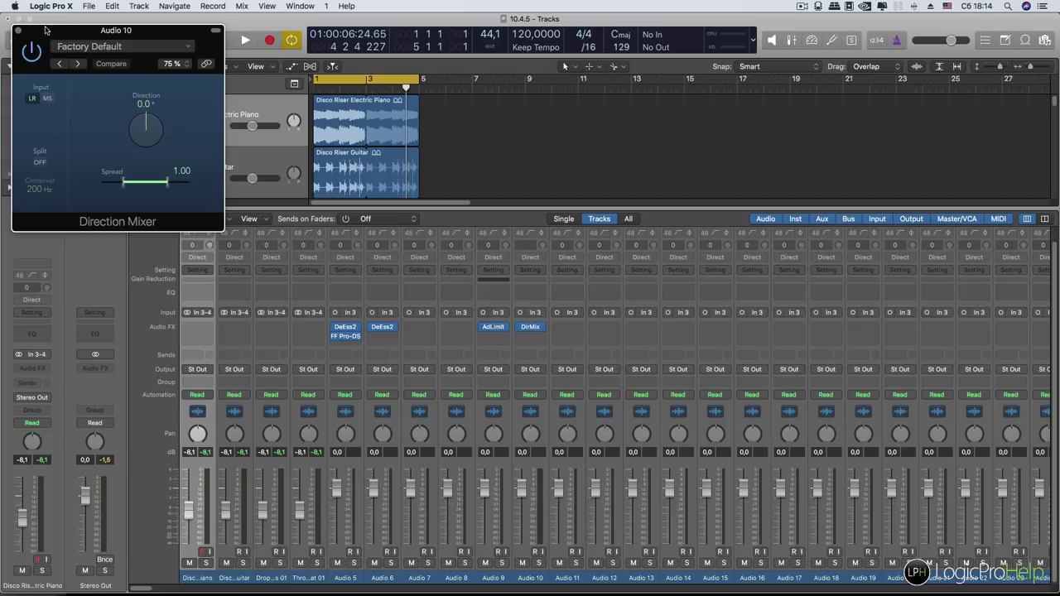
click(17, 32)
Step: Insert the mono VC 160 analog compressor from the Audio Units on the Audio 11 channel and close its window
click(567, 329)
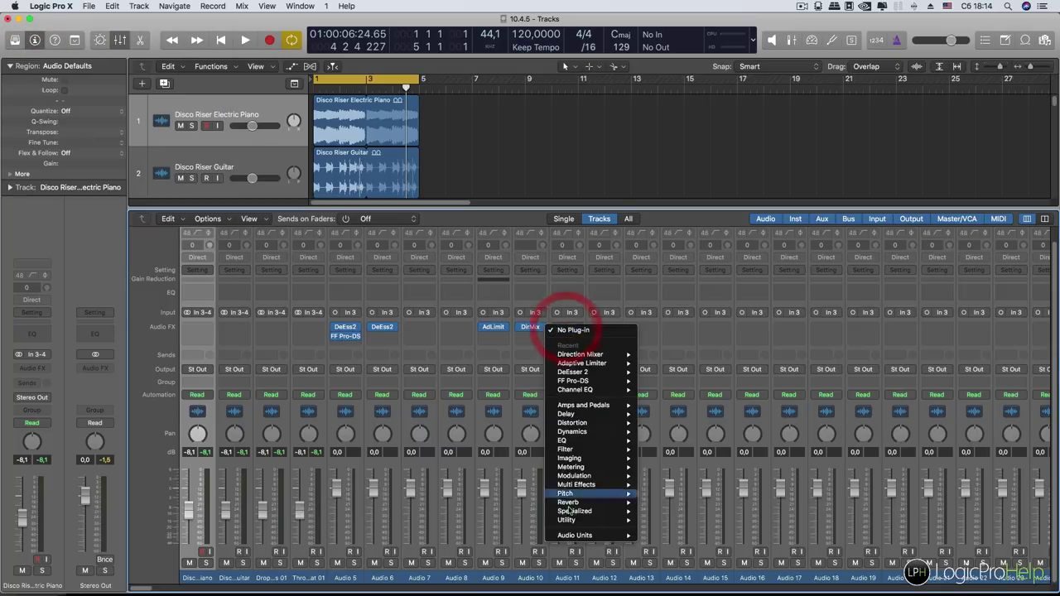
mouse_move(580, 535)
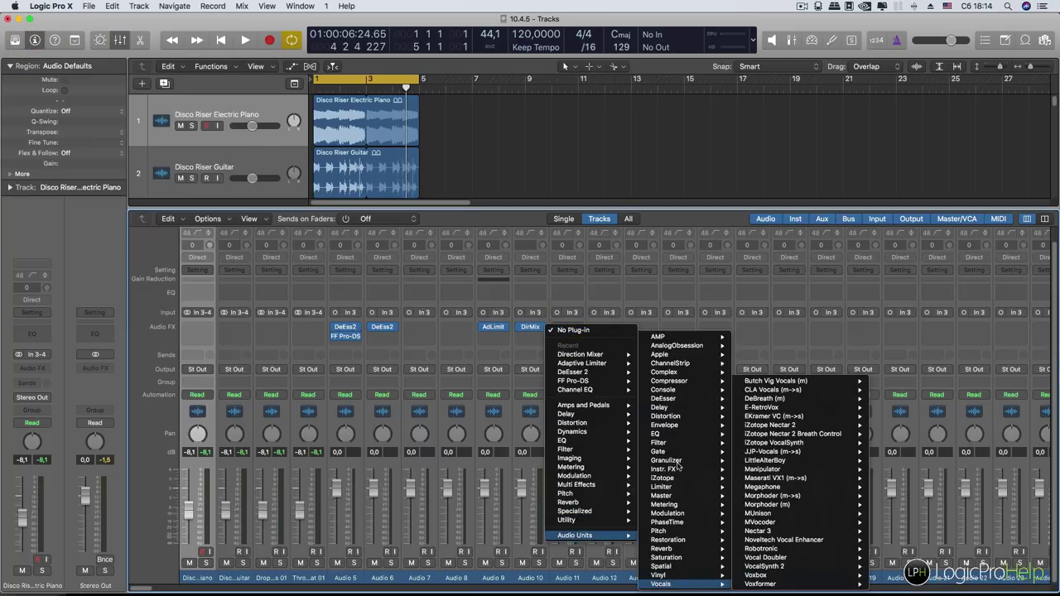
mouse_move(663, 382)
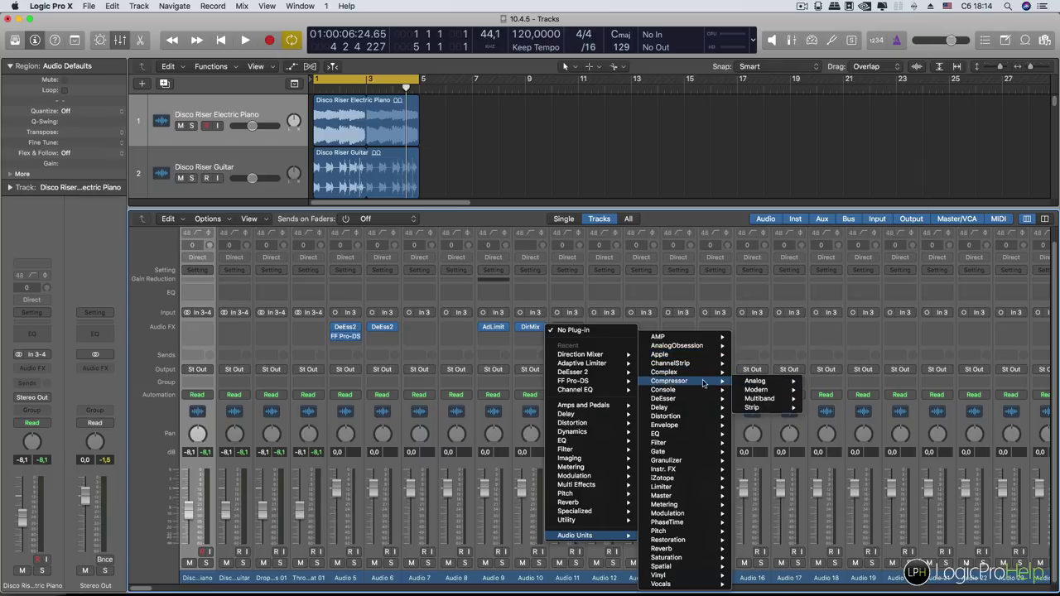
mouse_move(755, 385)
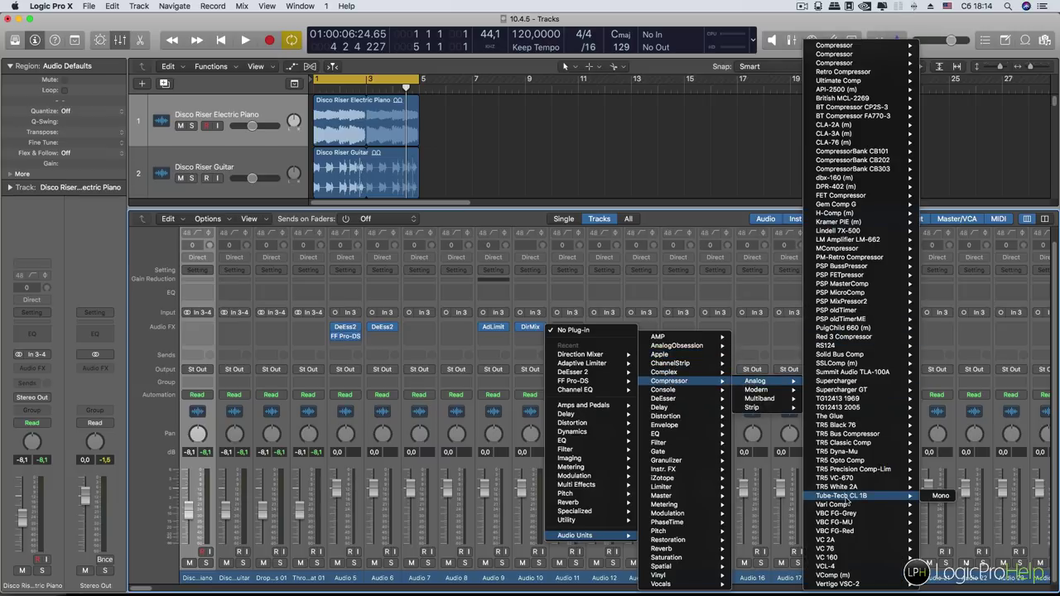
mouse_move(857, 562)
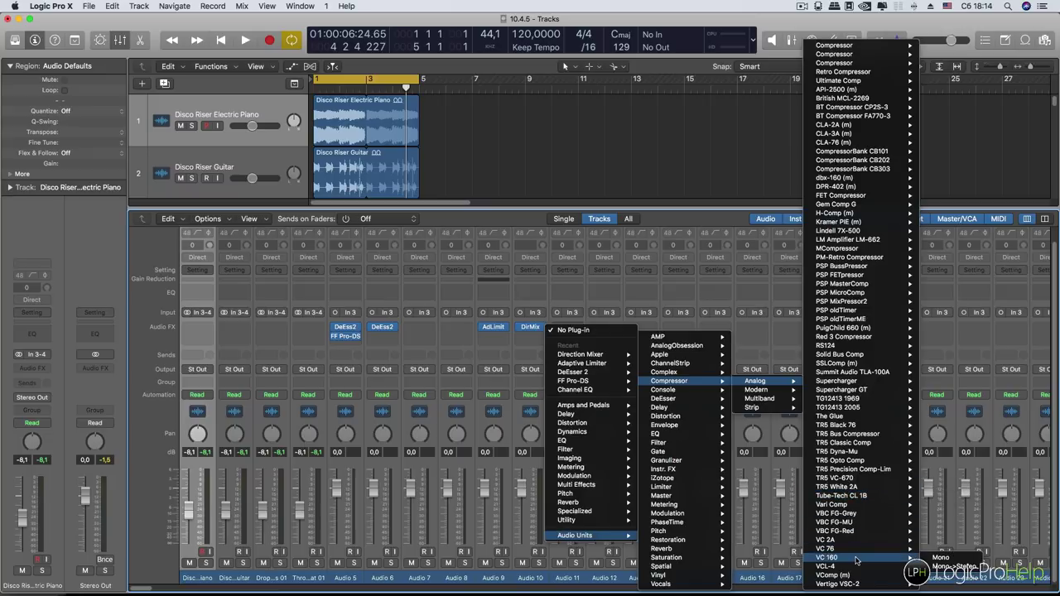
click(941, 558)
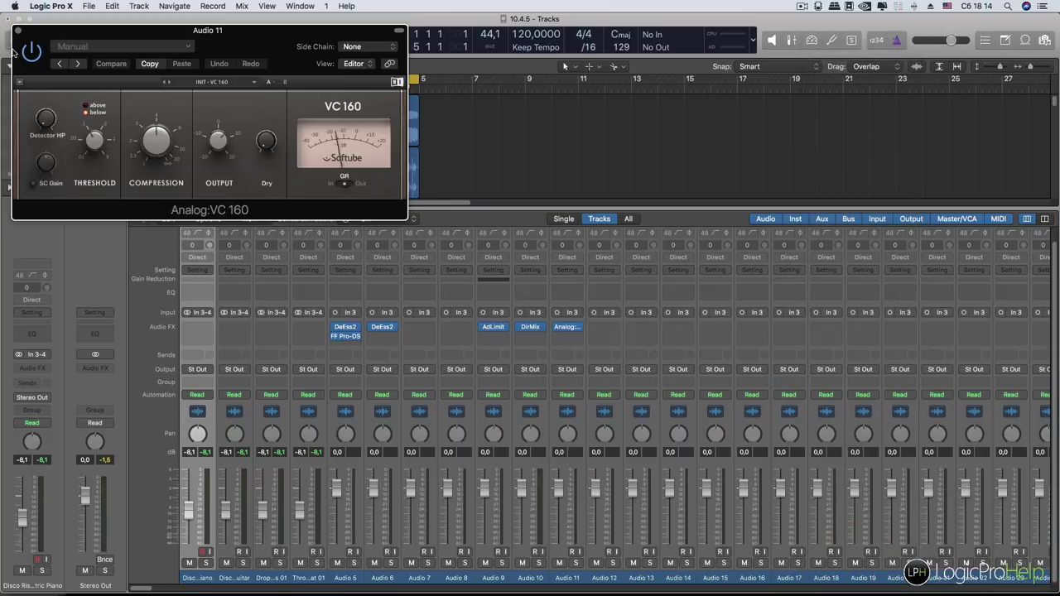
click(18, 30)
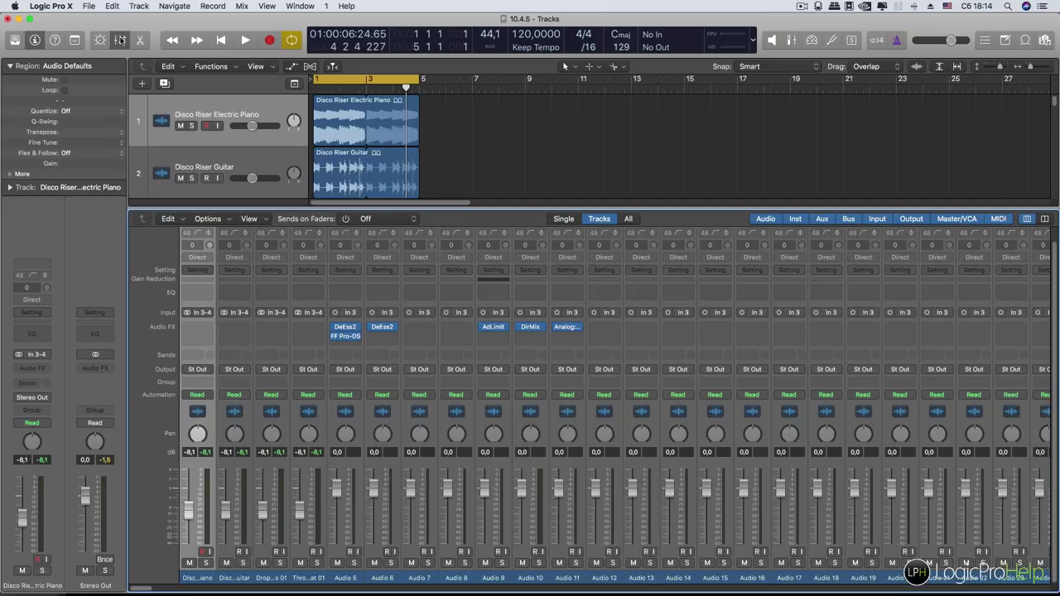
Step: Hide the Mixer and look over the four loop tracks and the empty audio tracks, ending with Audio 6 selected
click(120, 40)
click(243, 122)
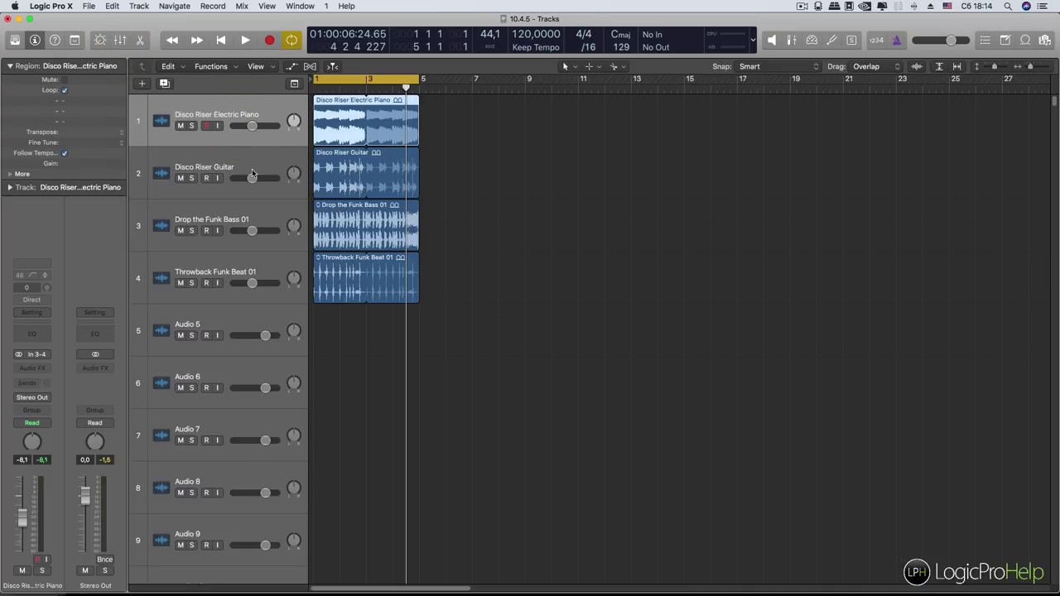
shift+click(246, 260)
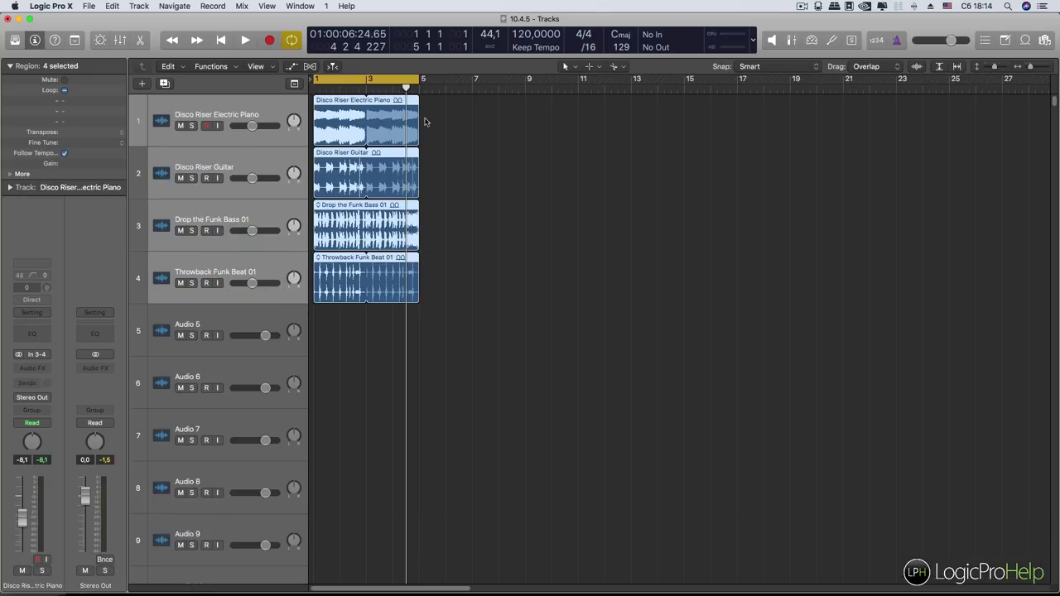
click(233, 101)
click(240, 327)
scroll(242, 343, down, 3)
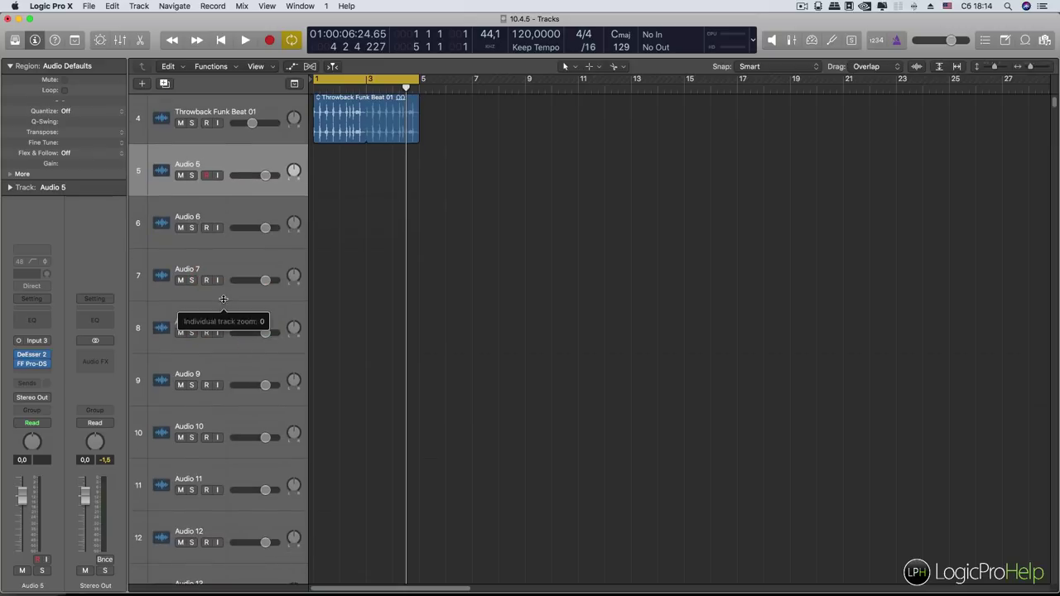
click(220, 306)
click(208, 264)
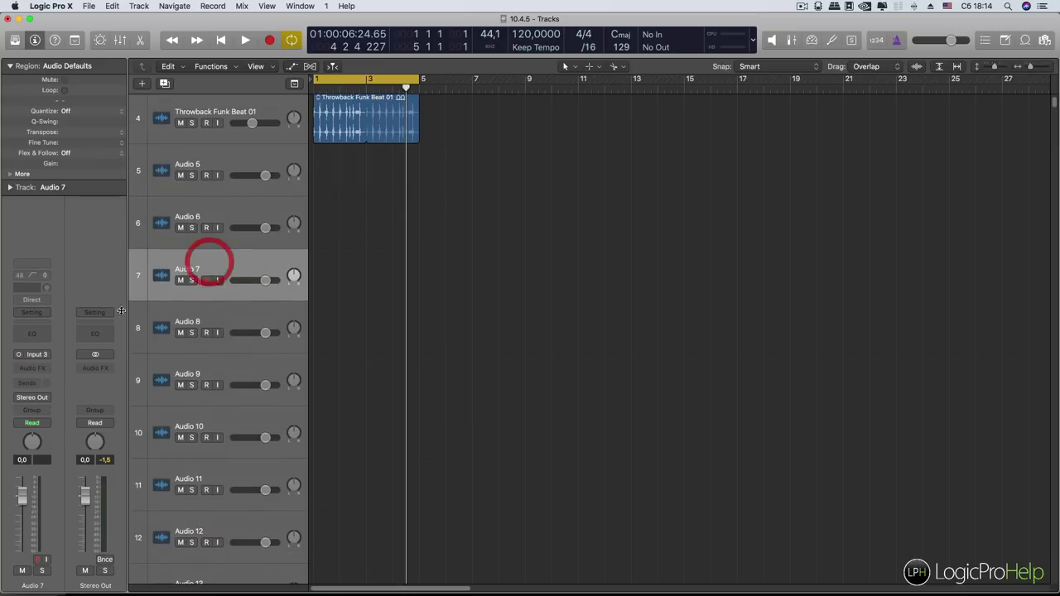
click(209, 202)
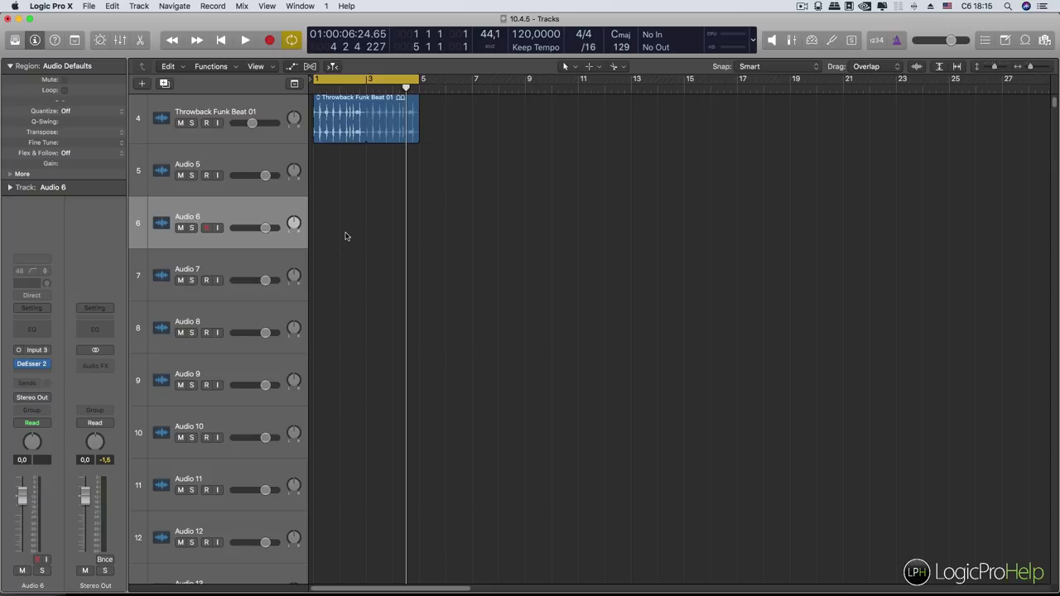
scroll(346, 237, up, 5)
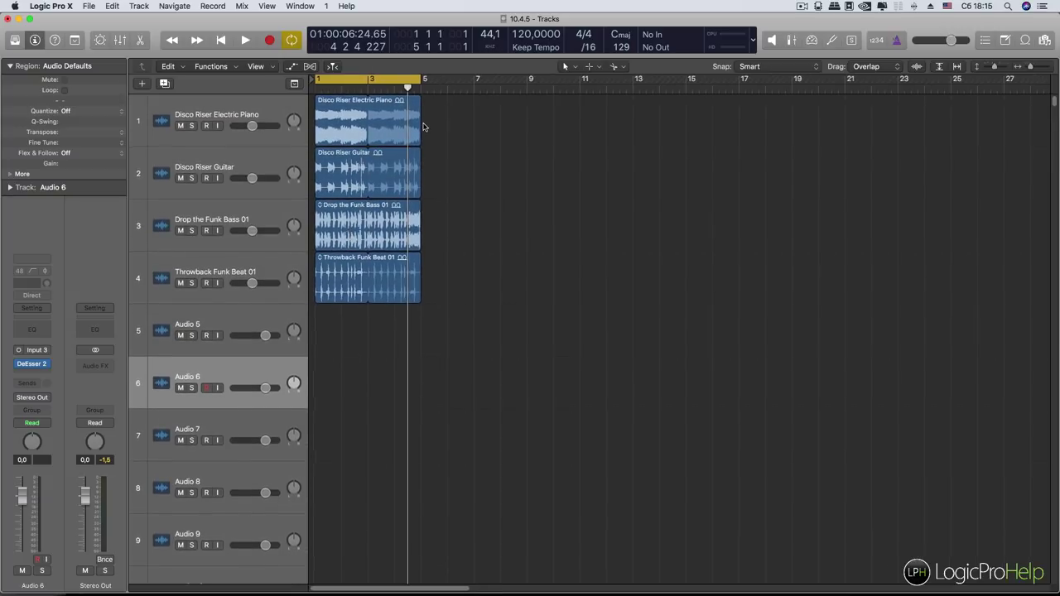
Step: Return the playhead to the project start, then save and close the project
key(Return)
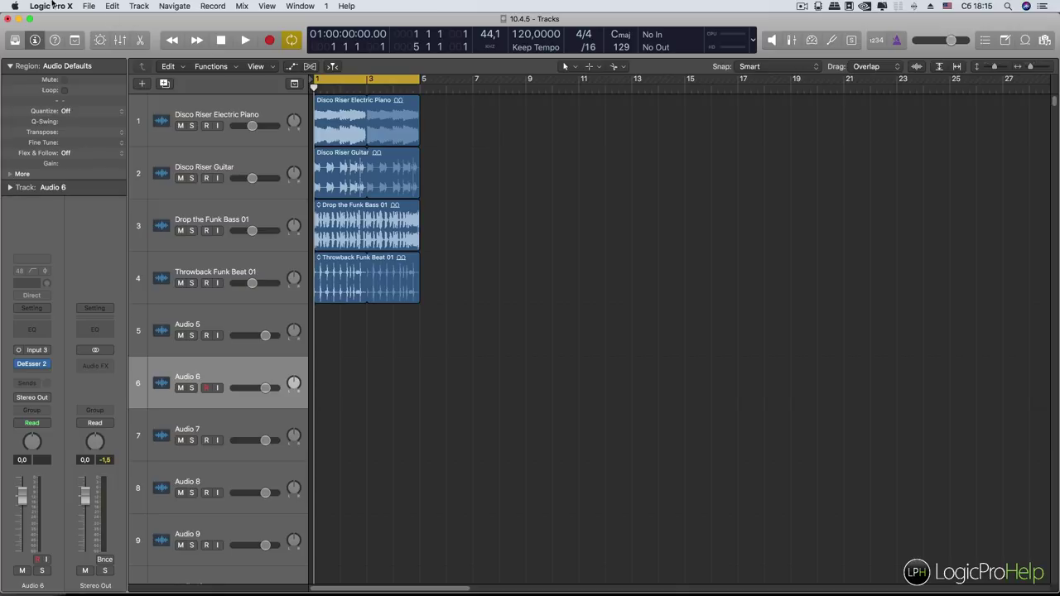
key(super+s)
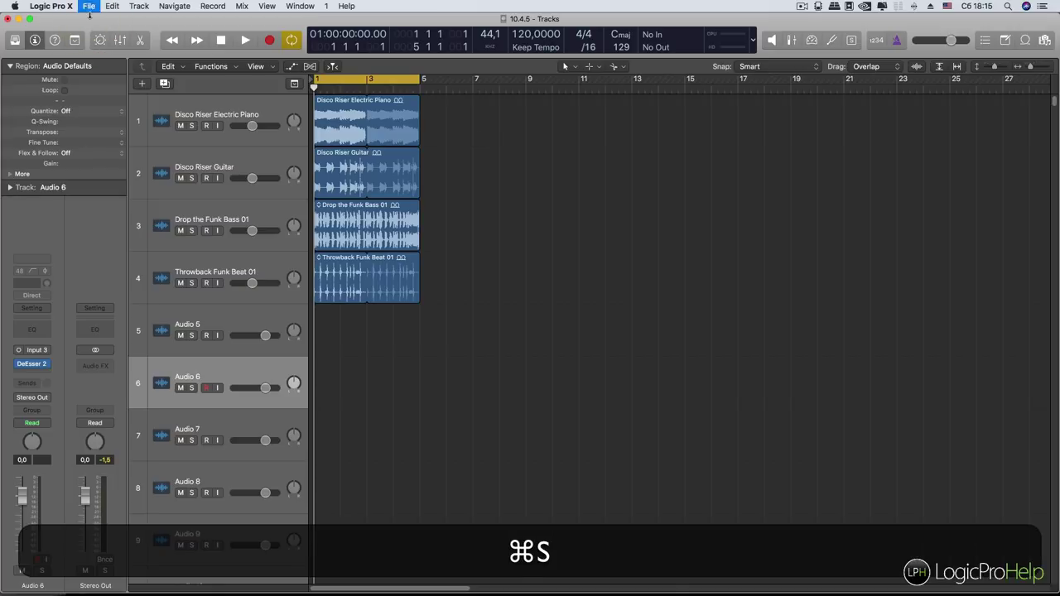
click(88, 6)
click(116, 72)
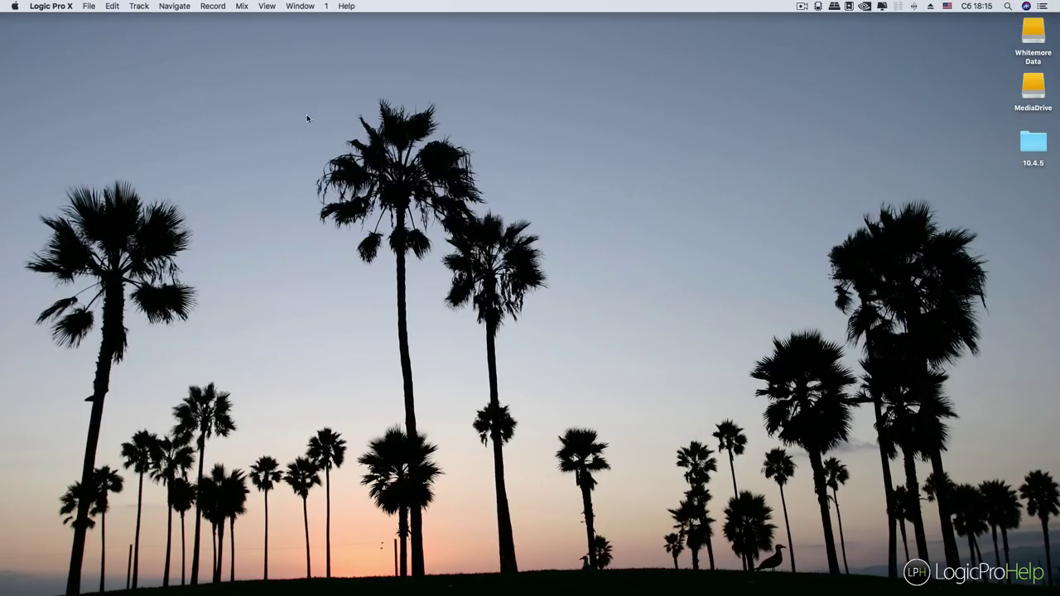
Step: Reopen the 10.4.5 project from its desktop folder and show the Mixer
double_click(1033, 142)
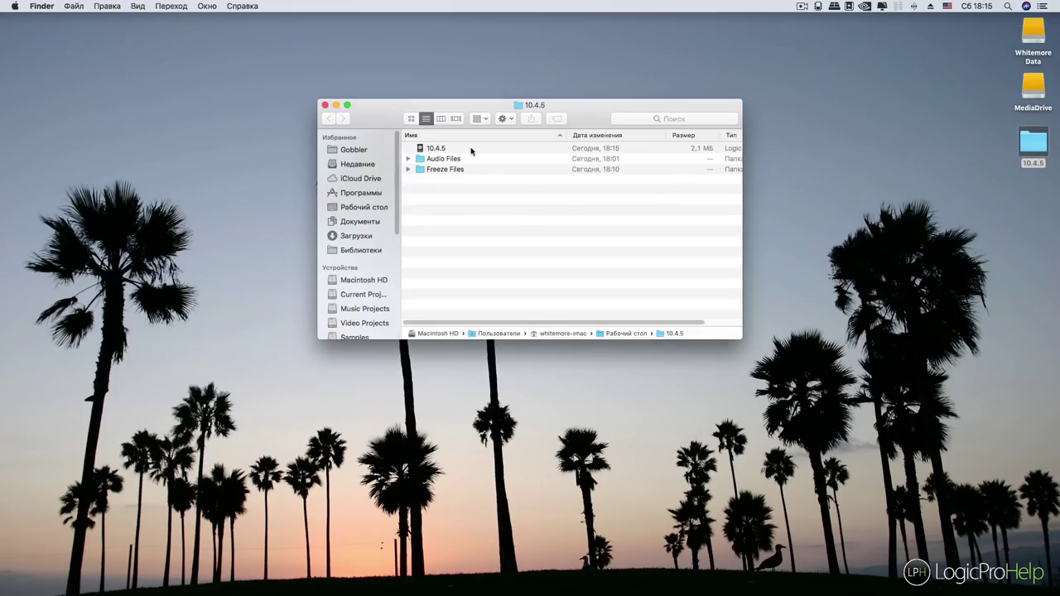
double_click(449, 149)
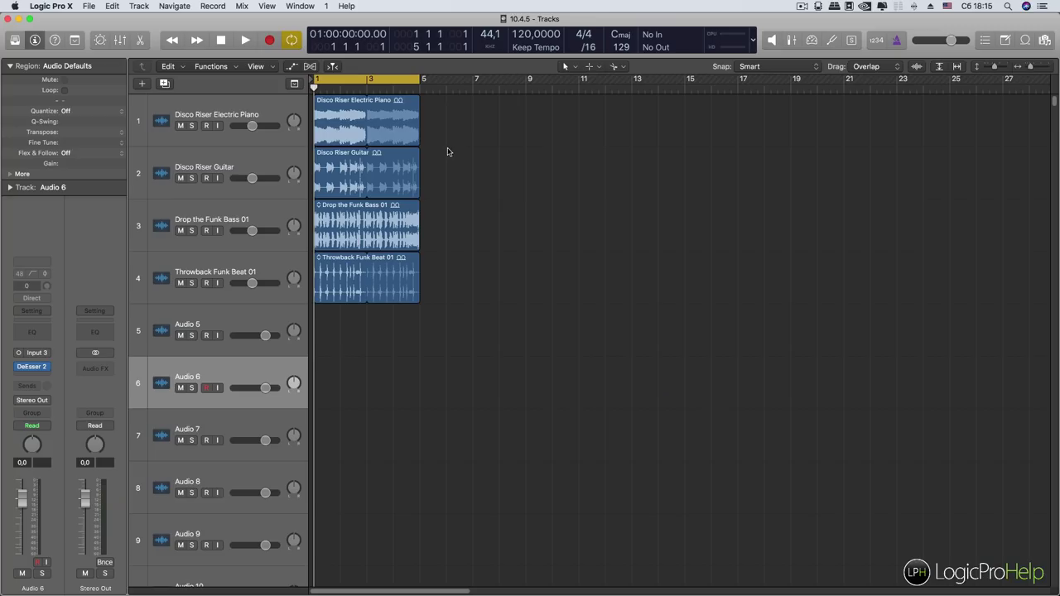
click(120, 42)
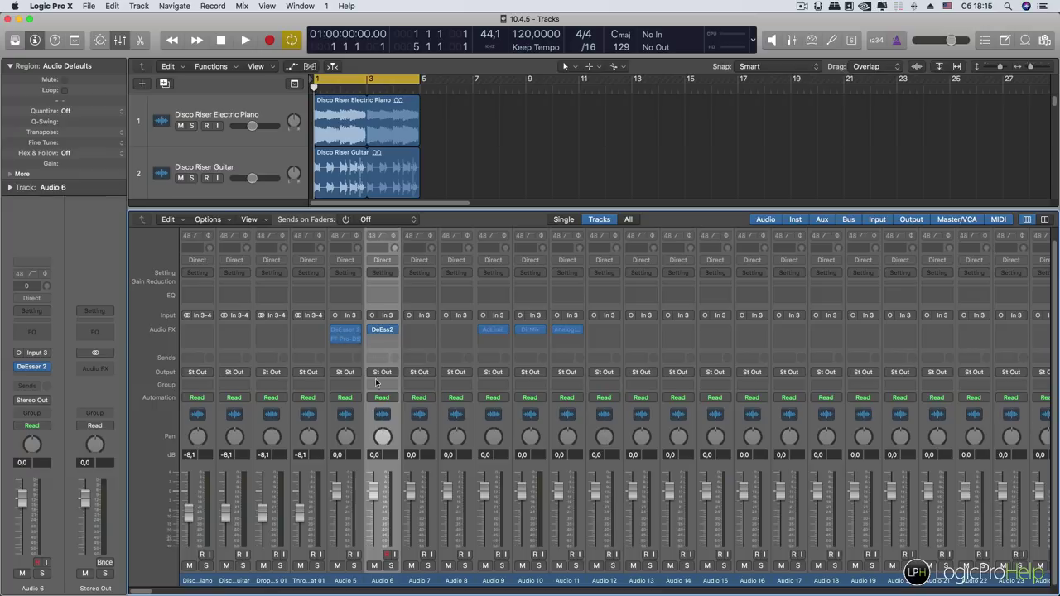
Step: Examine the load state of the inserts on Audio 5, 6, 9, 10 and 11, and briefly play the project
mouse_move(386, 333)
scroll(494, 161, down, 5)
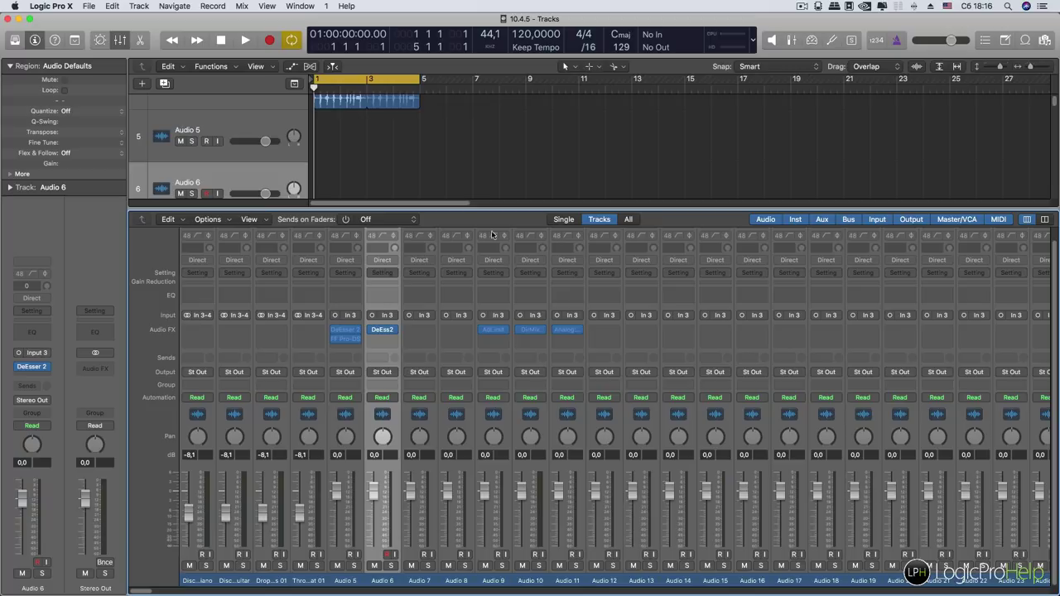
scroll(406, 173, down, 3)
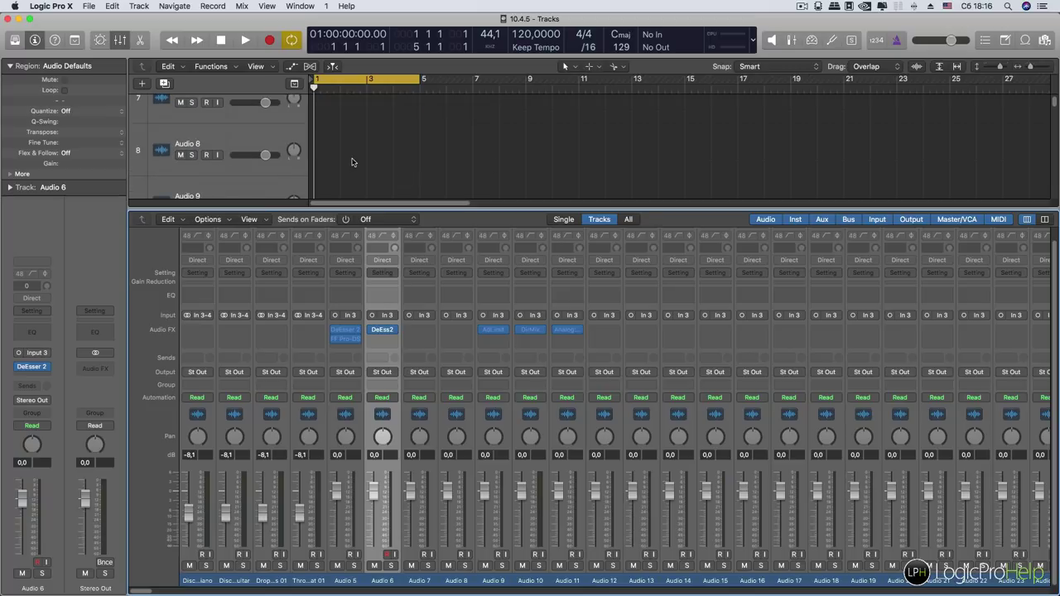
scroll(412, 163, down, 1)
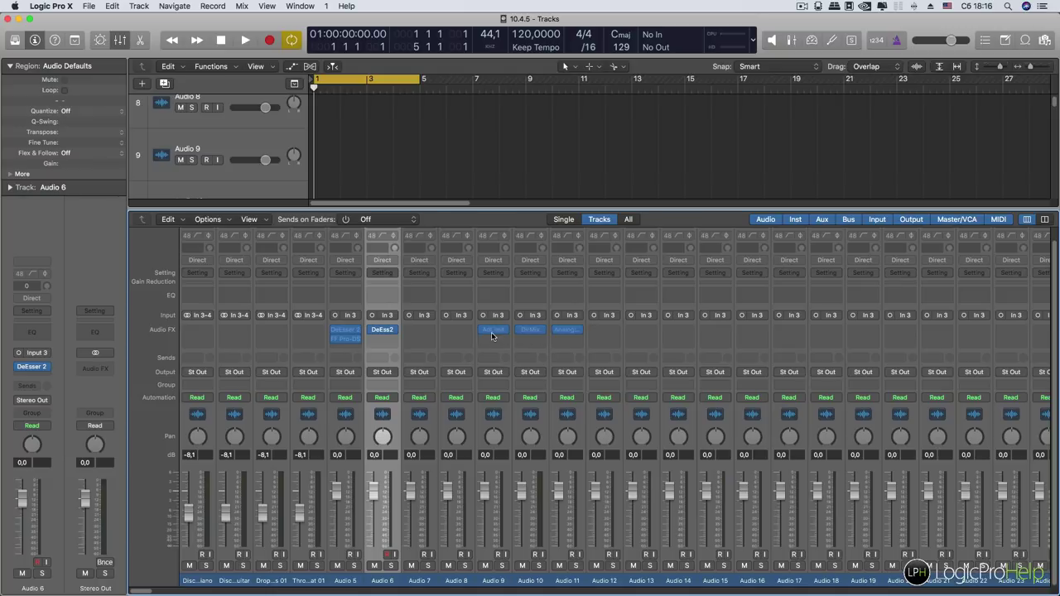
scroll(420, 161, up, 7)
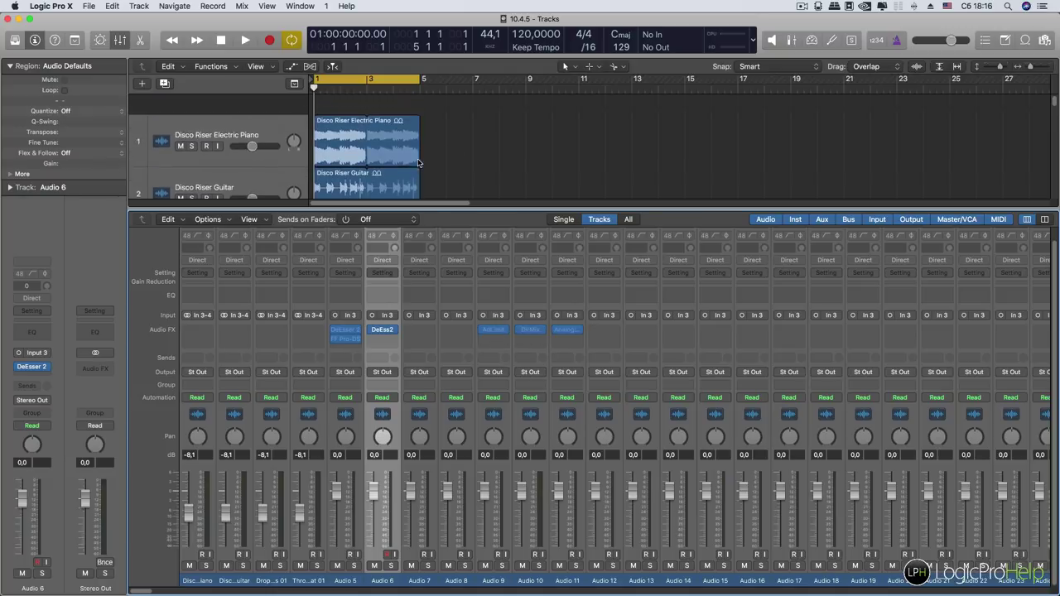
key(space)
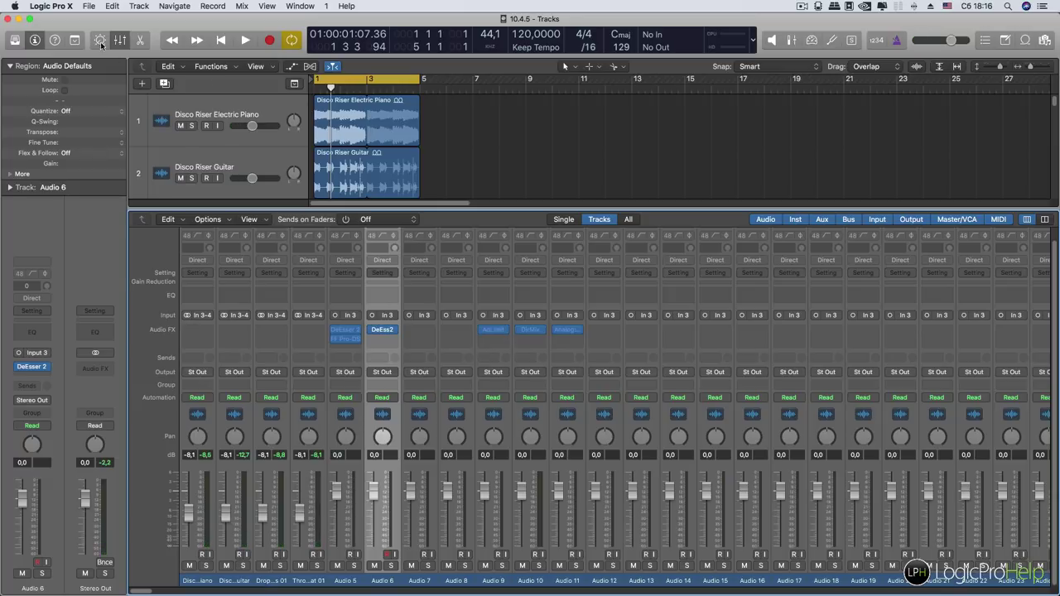
Step: Enlarge the Tracks area and move the Throwback Funk Beat 01 region down to the Audio 9 track at bar 1
drag(247, 208, 246, 242)
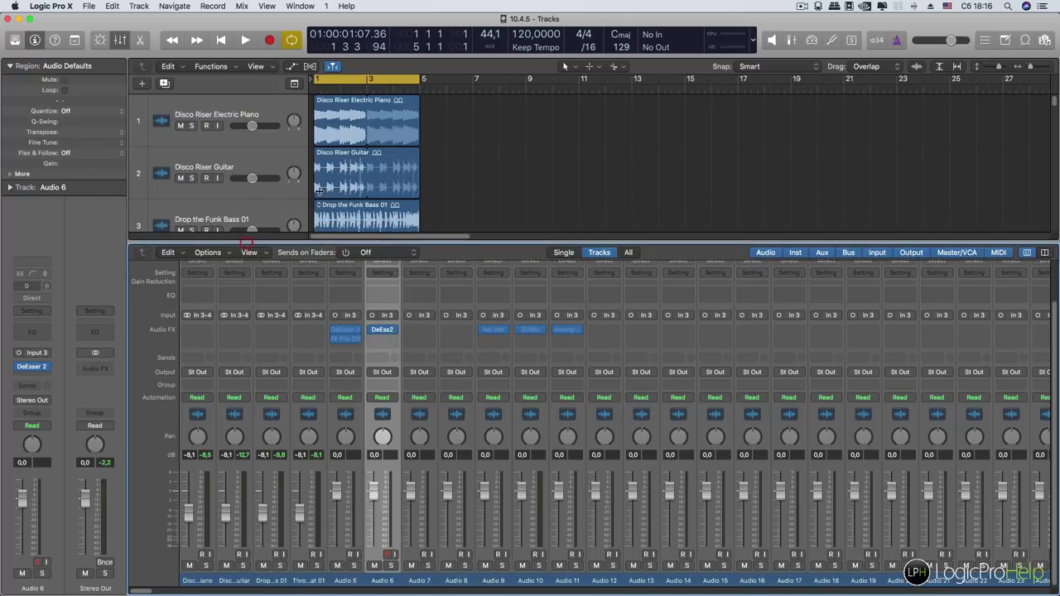
scroll(326, 183, down, 5)
scroll(326, 183, up, 3)
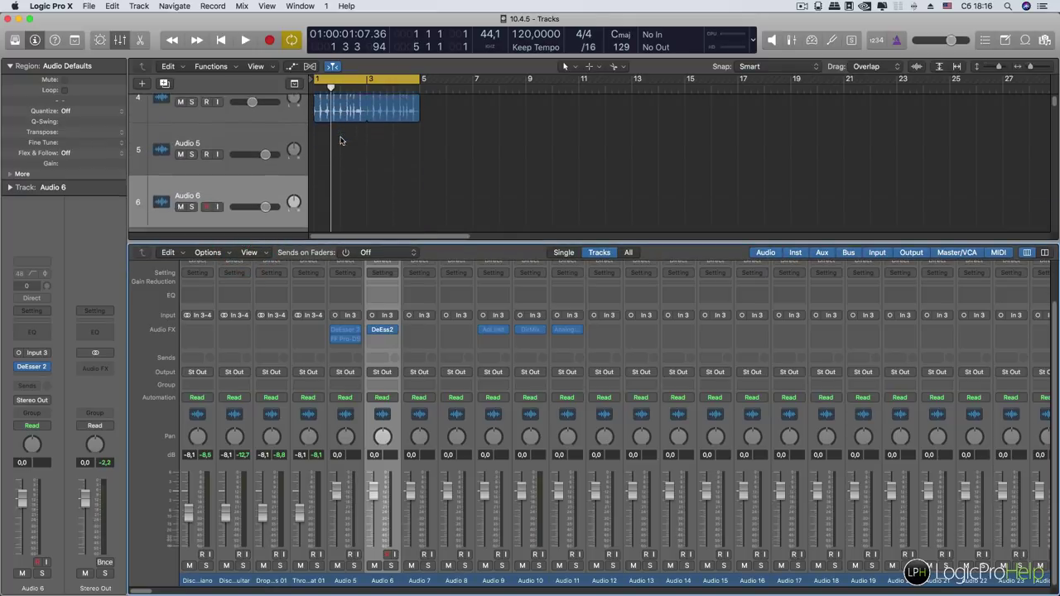
scroll(356, 138, up, 3)
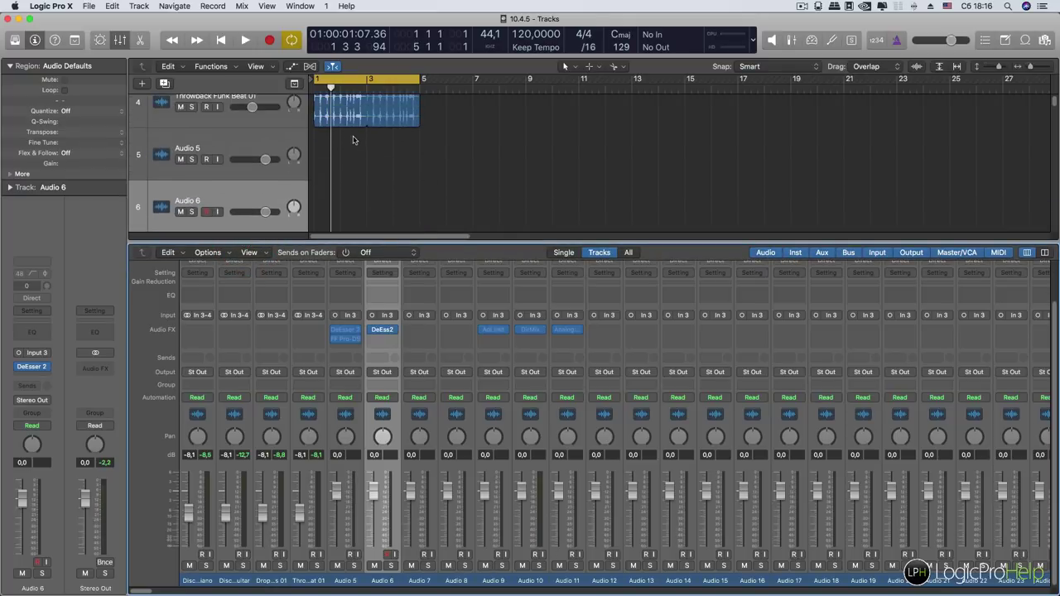
drag(333, 108, 331, 170)
mouse_move(495, 330)
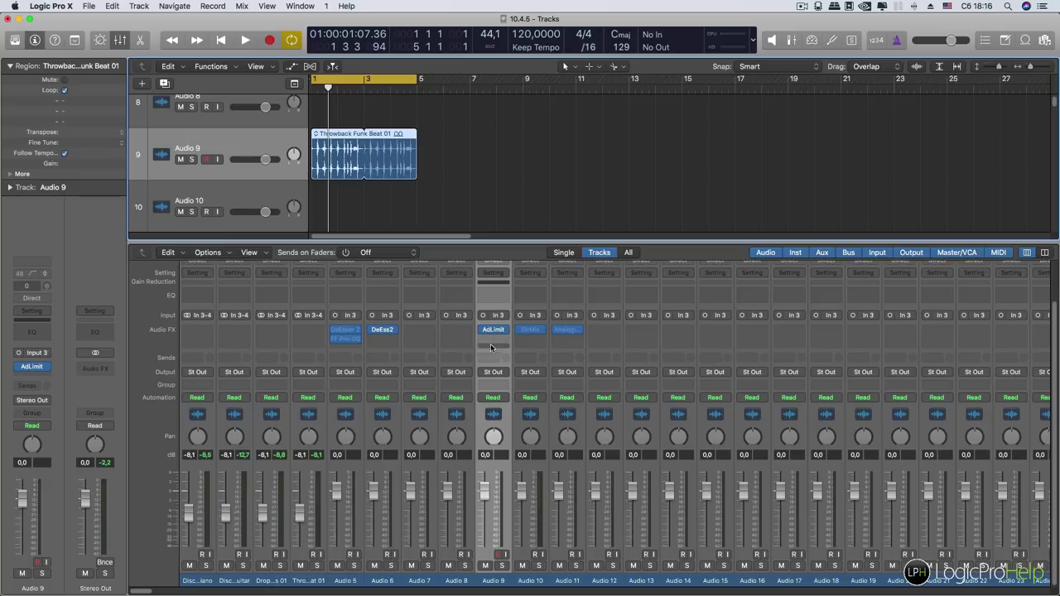
Step: Load the inactive Direction Mixer insert on Audio 10 and acknowledge the notice about plug-ins loading as needed
click(494, 330)
click(494, 329)
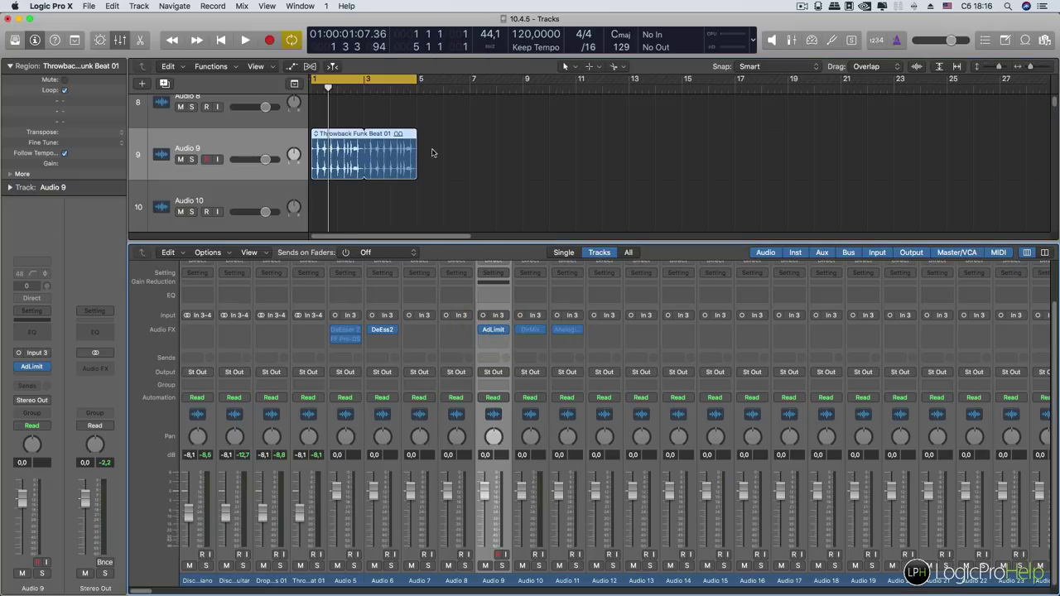
drag(442, 144, 321, 152)
click(230, 146)
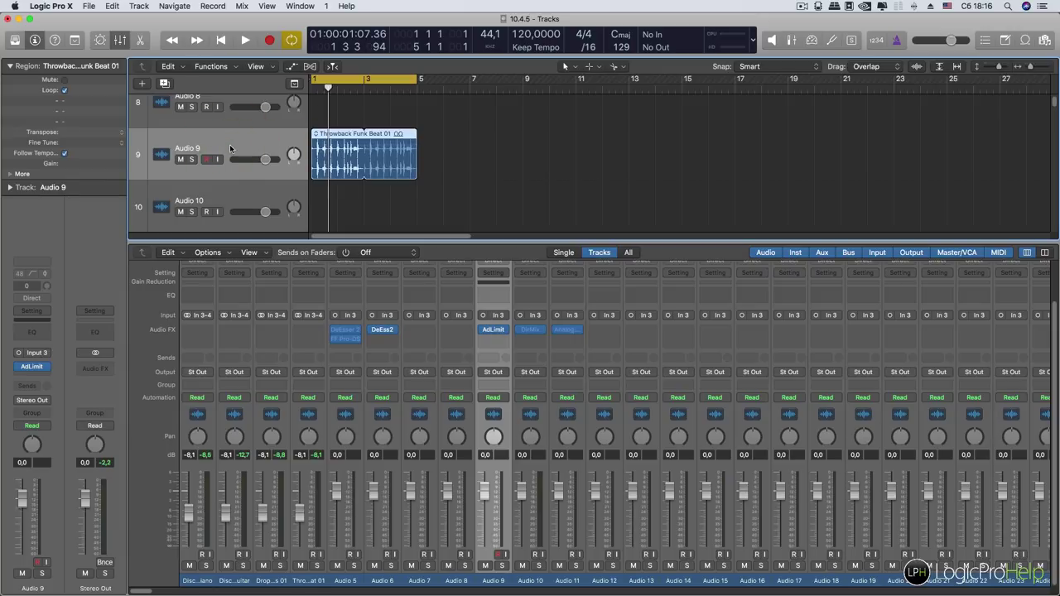
click(532, 330)
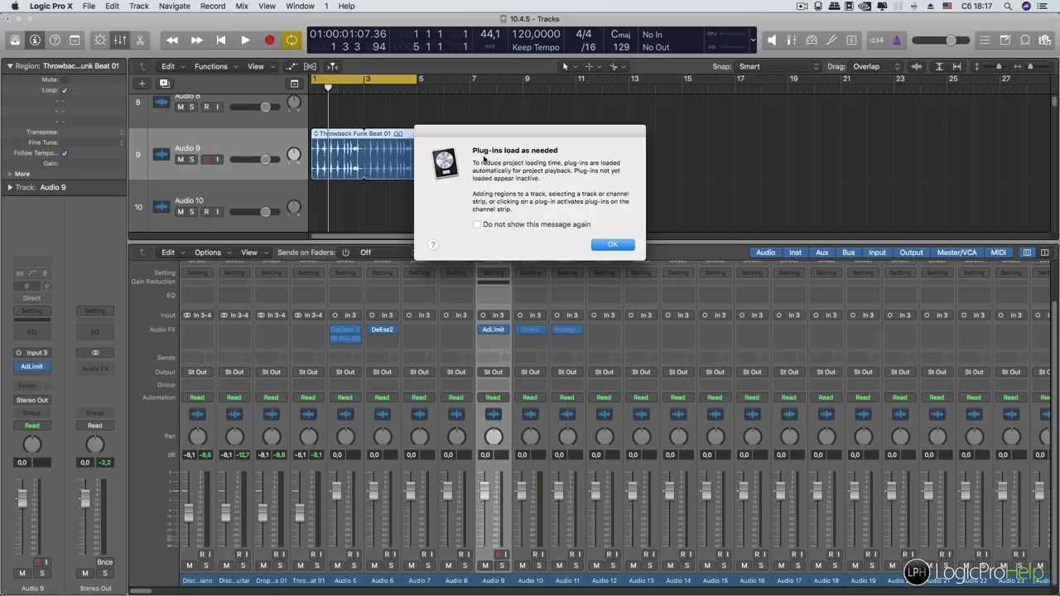
drag(474, 161, 596, 211)
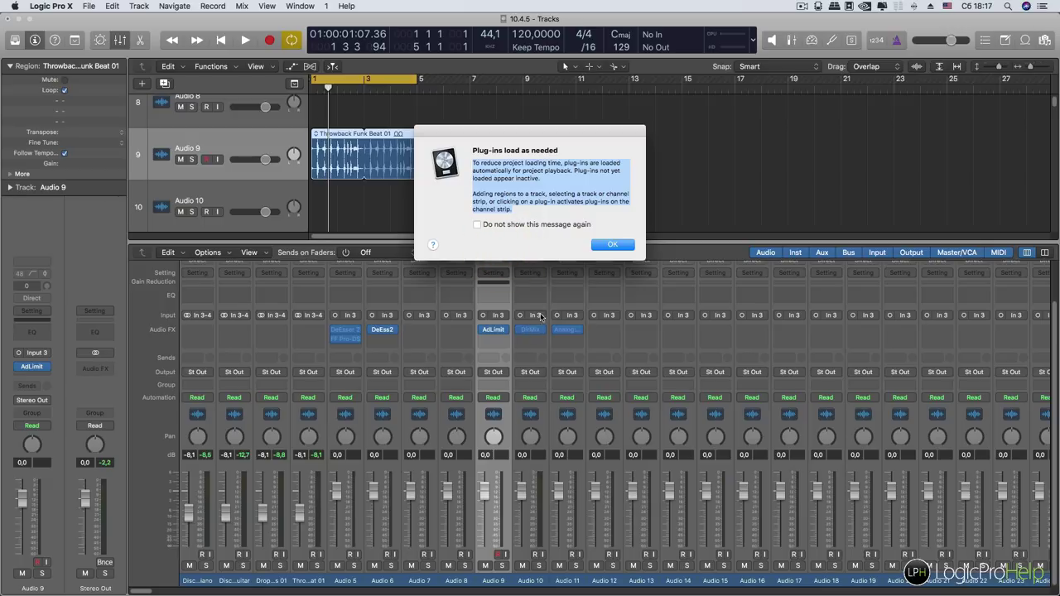
click(613, 245)
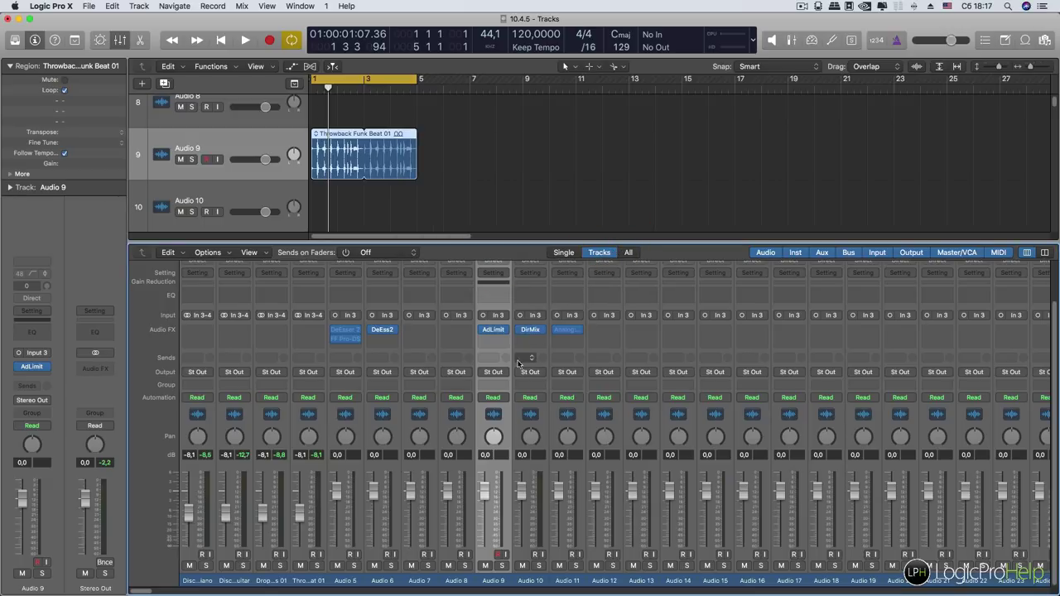
Step: Open the Direction Mixer on Audio 10, move its window clear of the channel strips, and close it
click(534, 334)
click(530, 329)
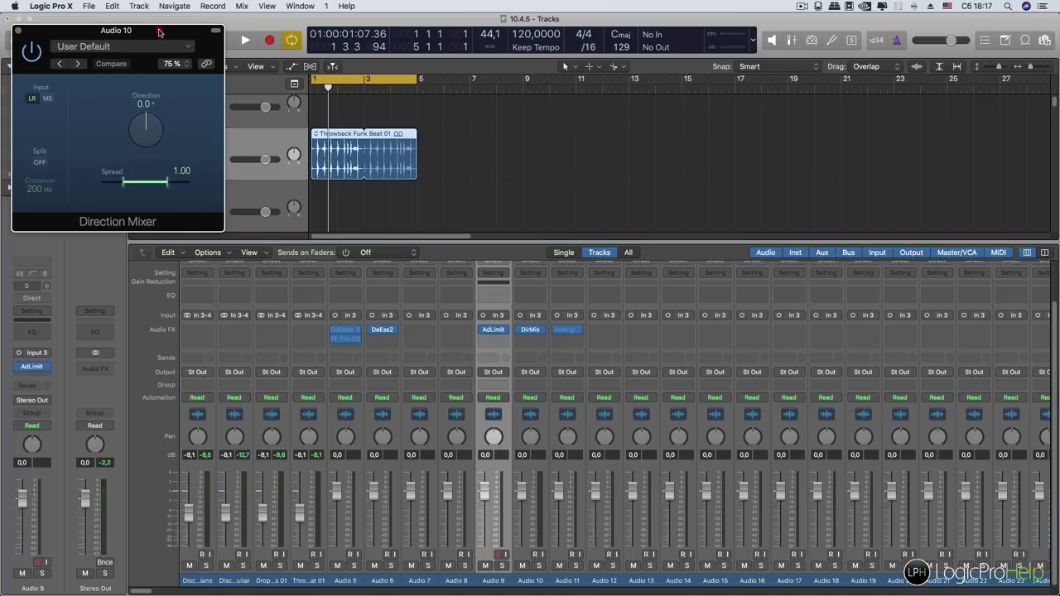
drag(165, 30, 699, 58)
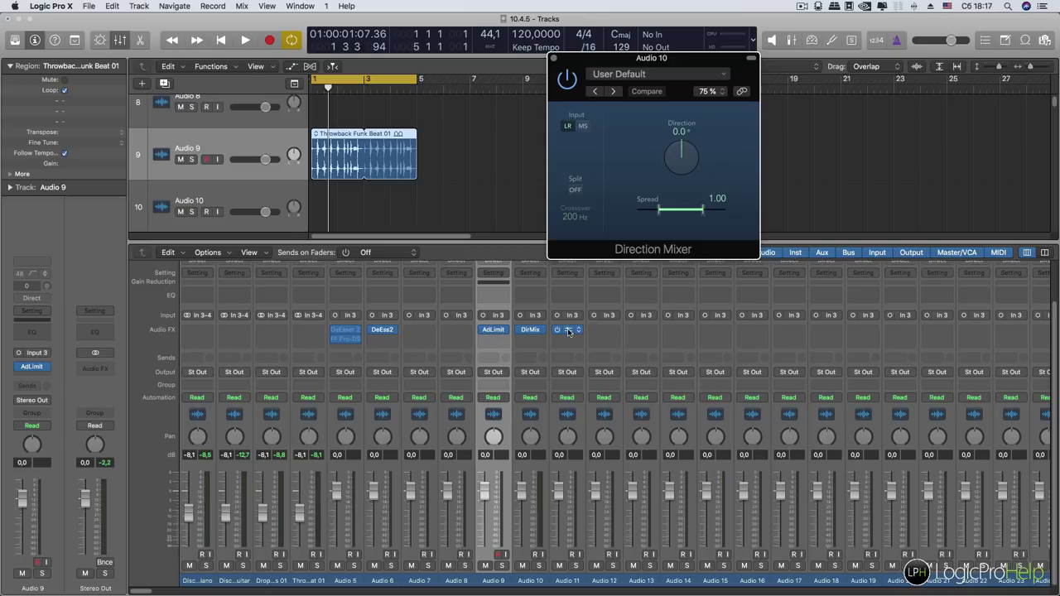
click(553, 58)
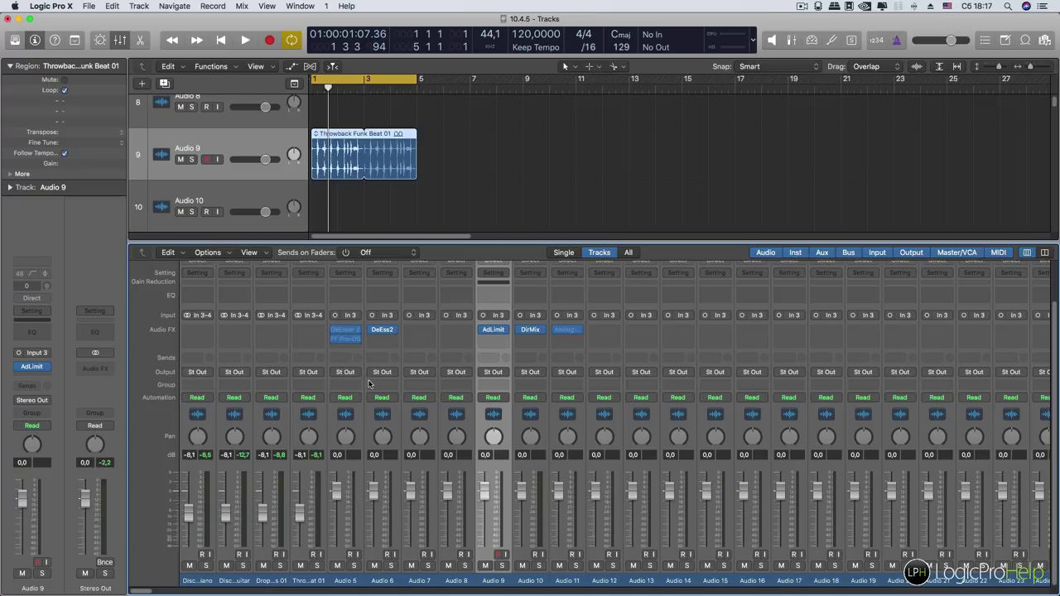
Step: Examine the General project settings for the option to only load plug-ins needed for project playback, then close the settings
scroll(438, 326, left, 1)
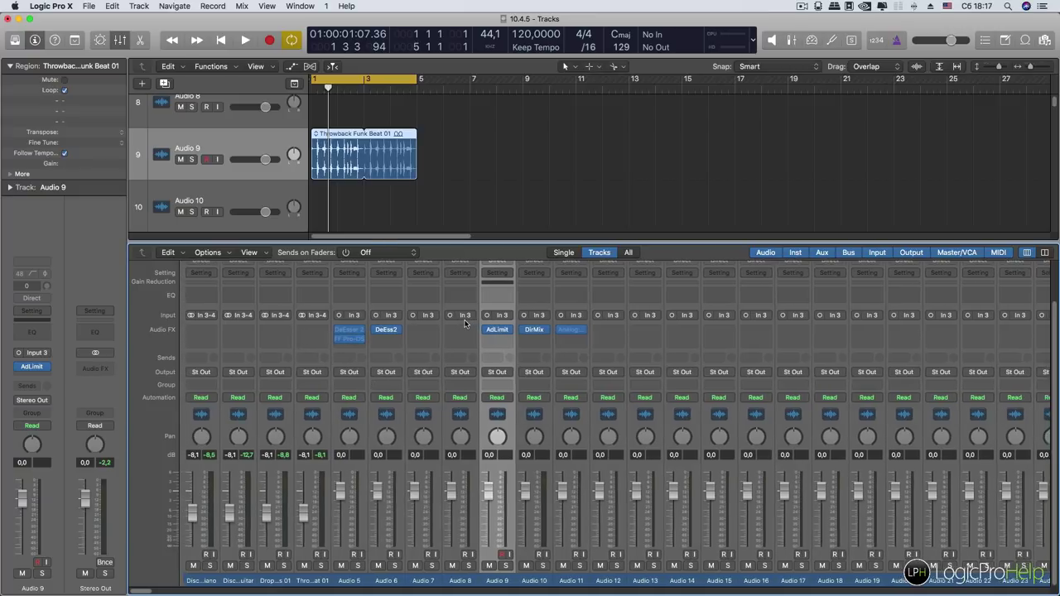
scroll(464, 324, right, 3)
scroll(465, 324, left, 3)
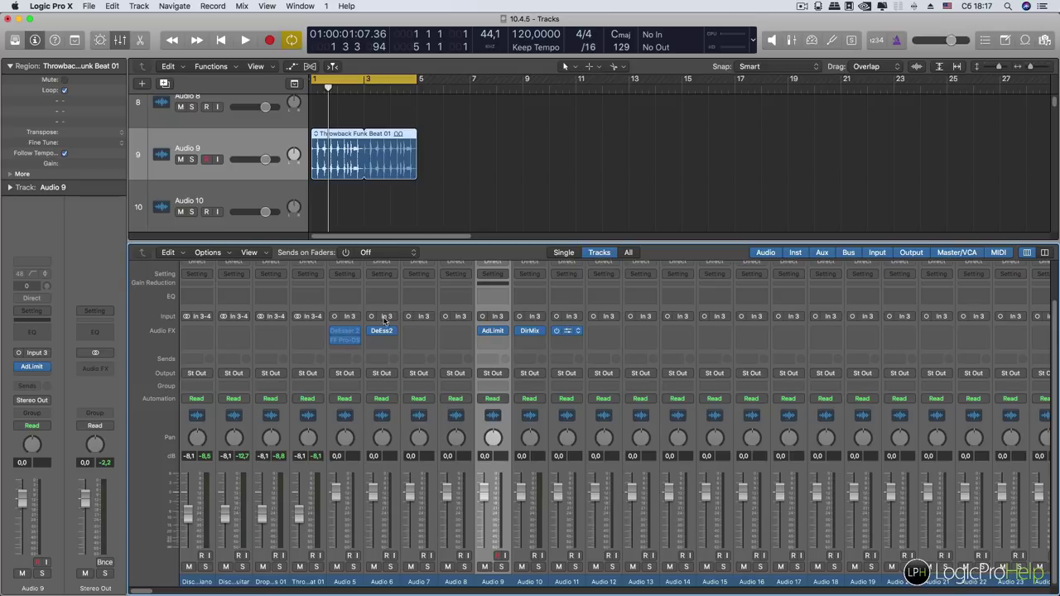
click(91, 7)
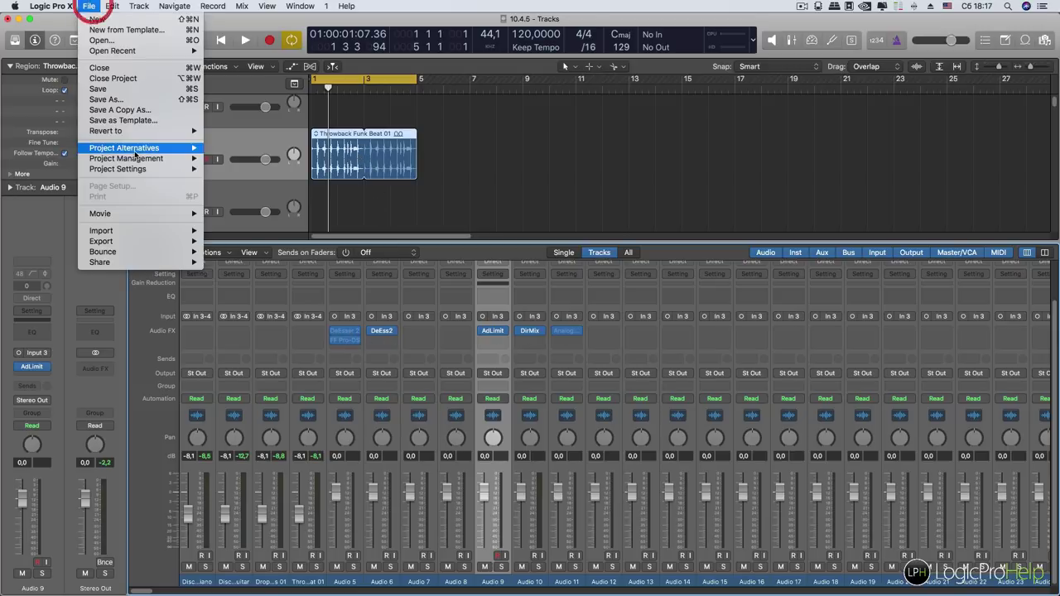
mouse_move(138, 148)
mouse_move(141, 169)
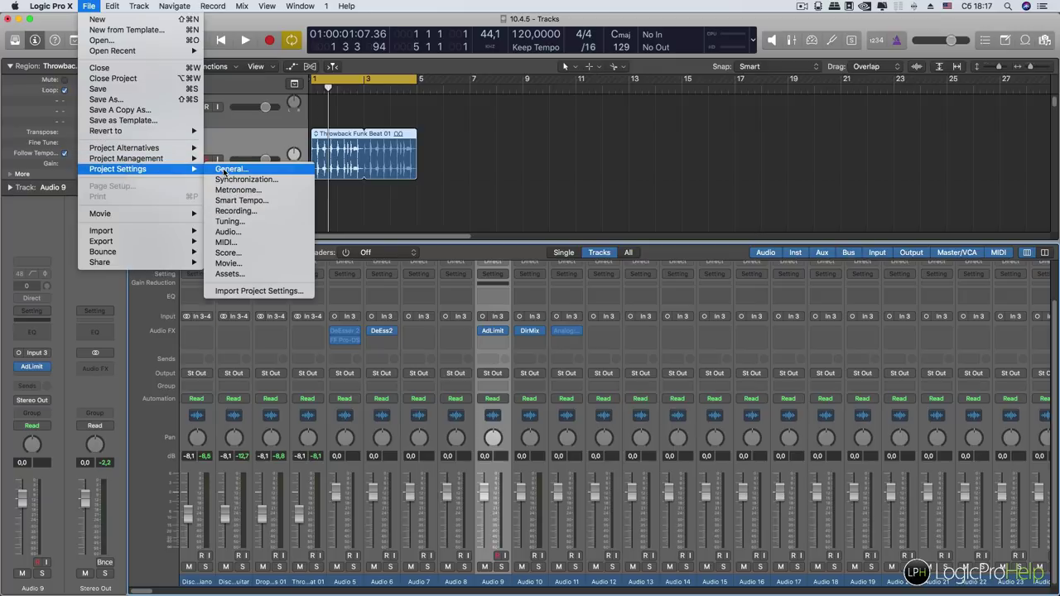
click(224, 170)
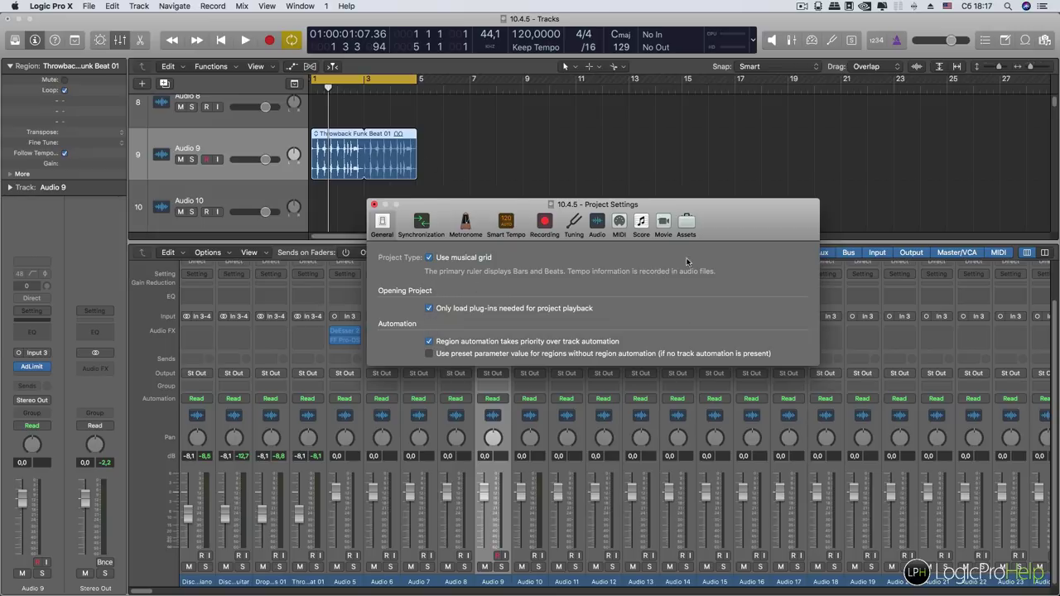
drag(593, 205, 588, 191)
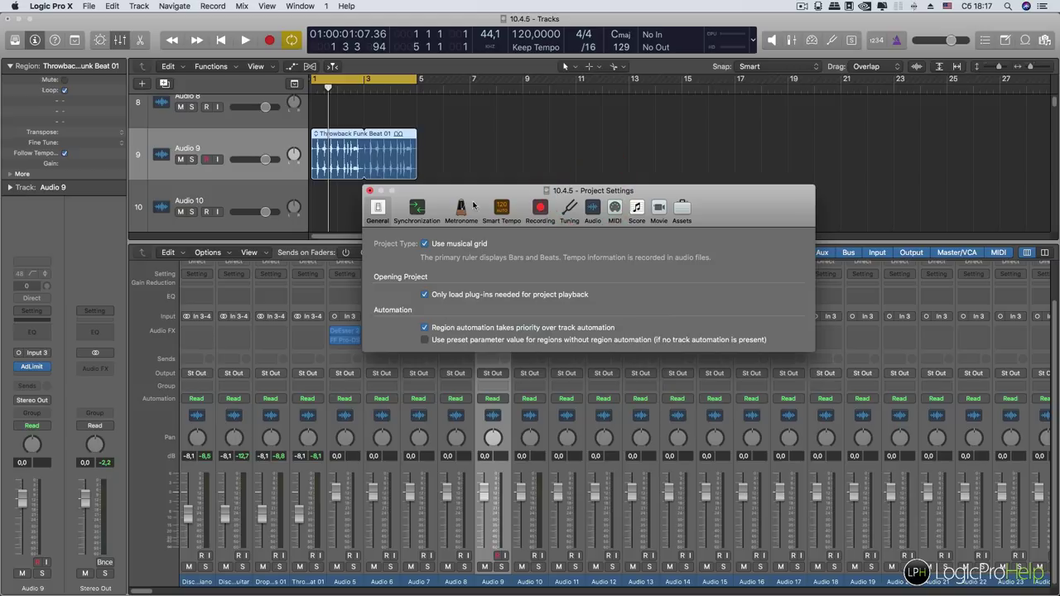
drag(473, 204, 471, 195)
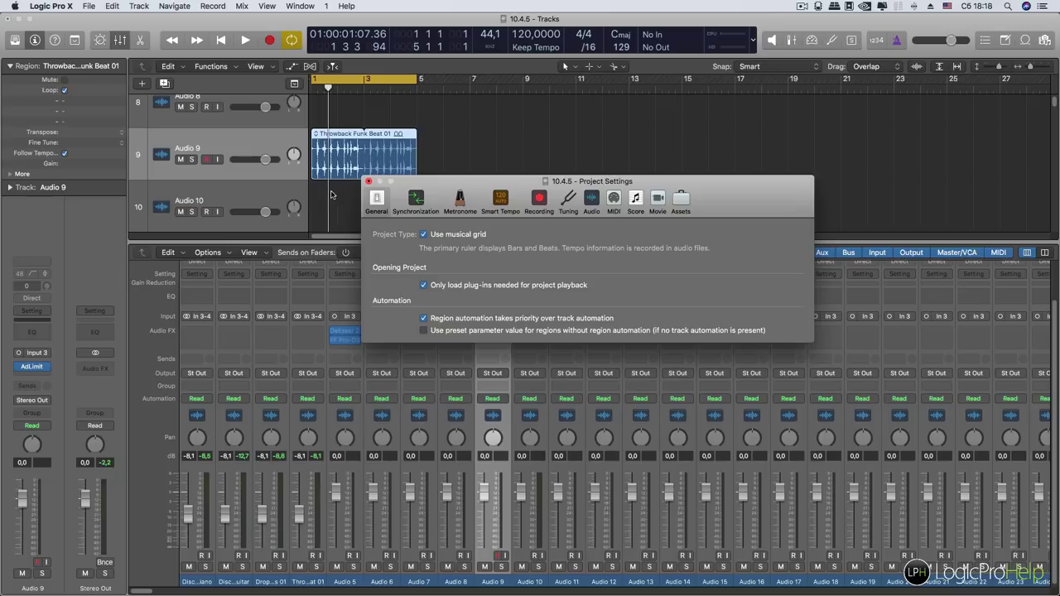
click(368, 180)
Step: Toggle the Mixer off and on, then show the project notes to read the feature list and hide them
click(121, 41)
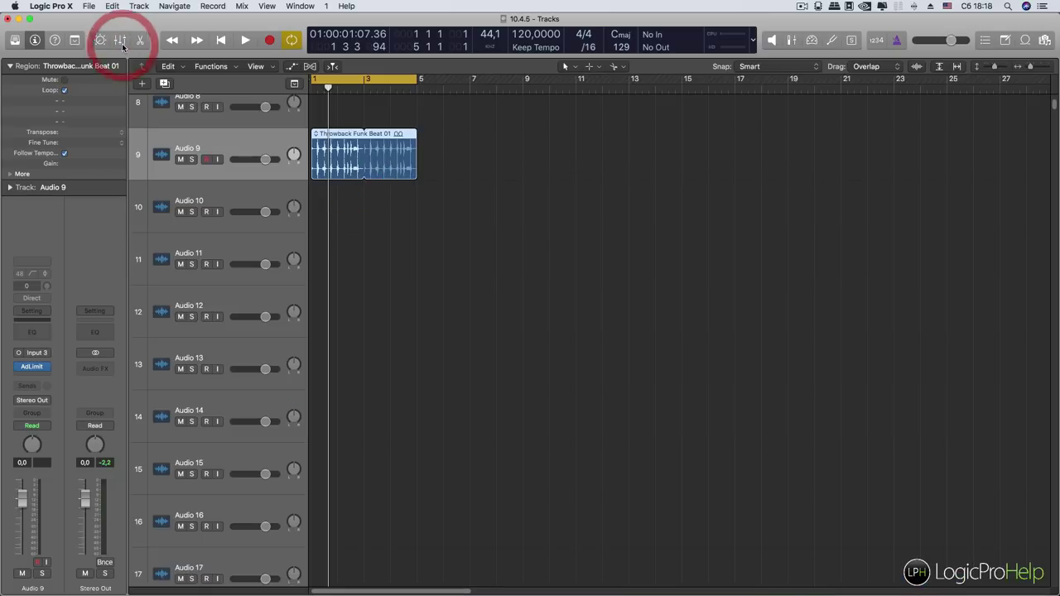
click(121, 41)
click(1004, 40)
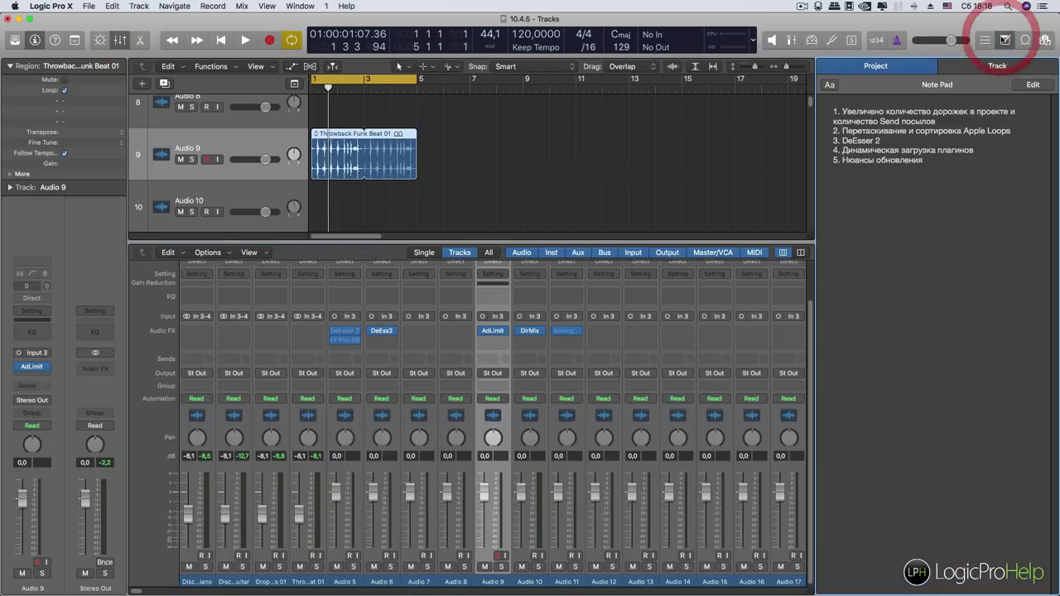
click(1002, 40)
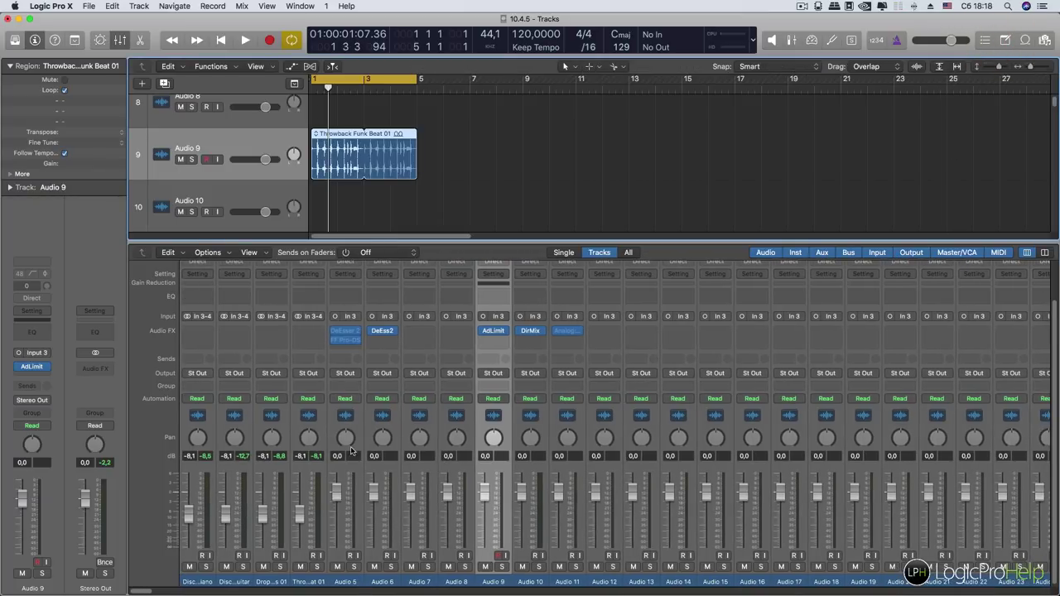
Step: Select the Disco Riser Electric Piano channel strip, and pan Audio 5 to +33 and Audio 6 to -33
click(192, 581)
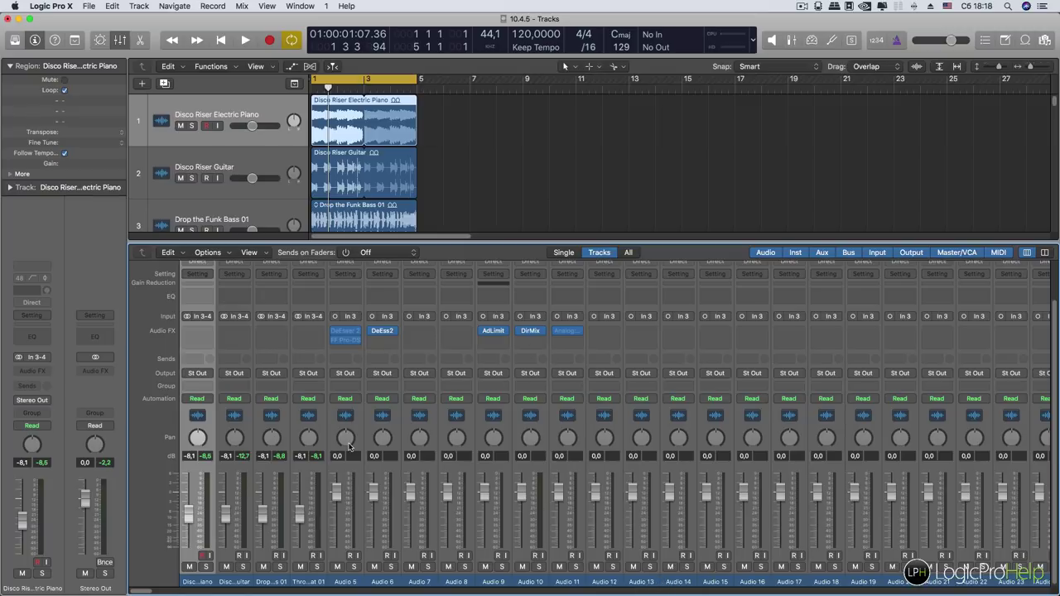
drag(349, 439, 389, 461)
drag(386, 410, 386, 433)
Step: Add a send to Bus 1 on Audio 6 and raise its level to about -19.1 dB
scroll(478, 416, right, 10)
scroll(478, 415, left, 10)
click(384, 359)
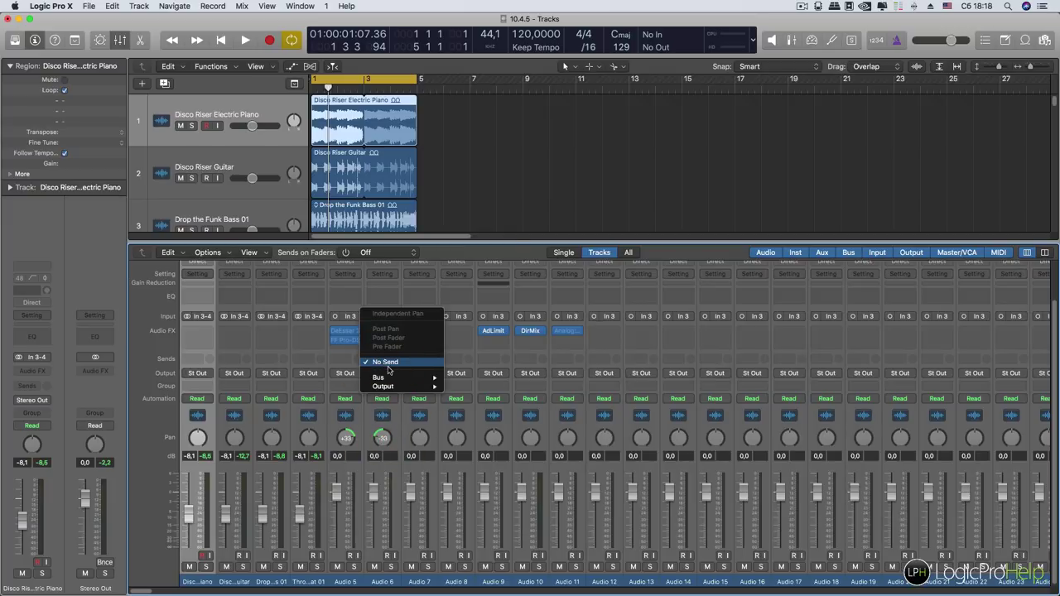
mouse_move(386, 377)
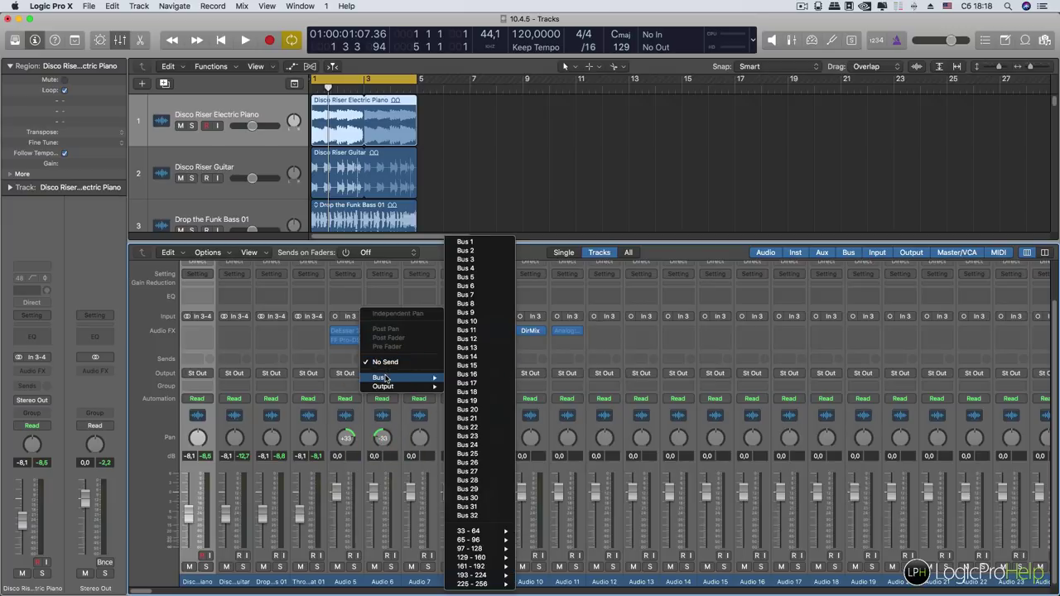
click(477, 242)
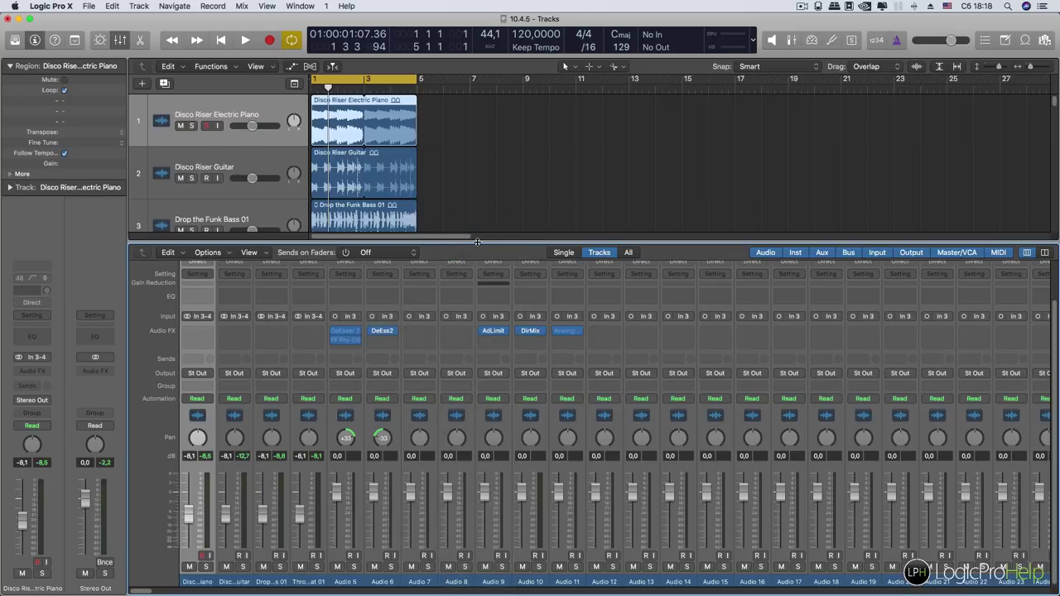
drag(394, 353, 399, 327)
mouse_move(386, 358)
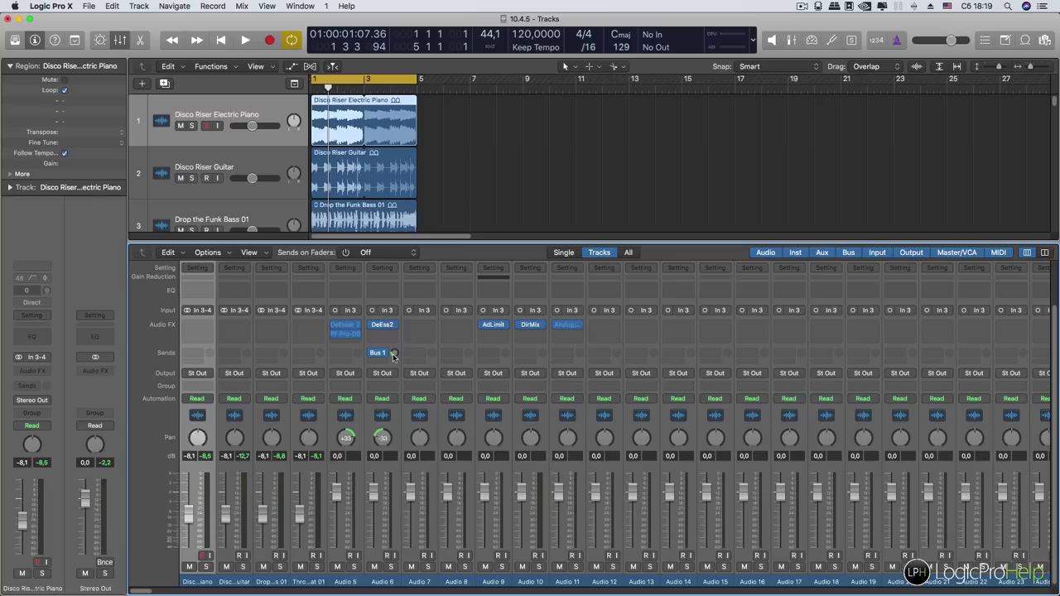
scroll(385, 307, right, 20)
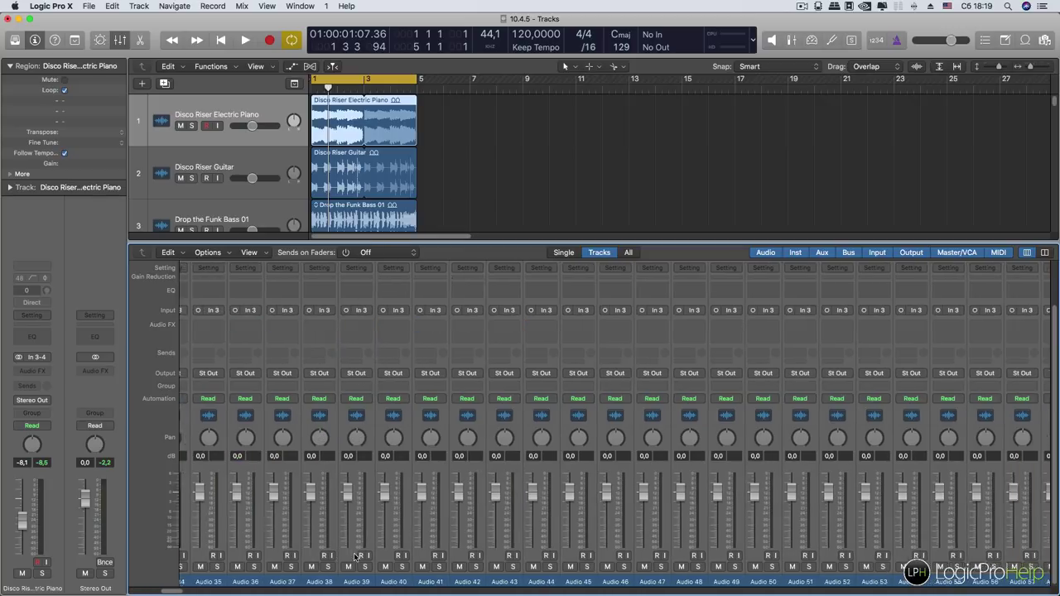
scroll(758, 554, left, 20)
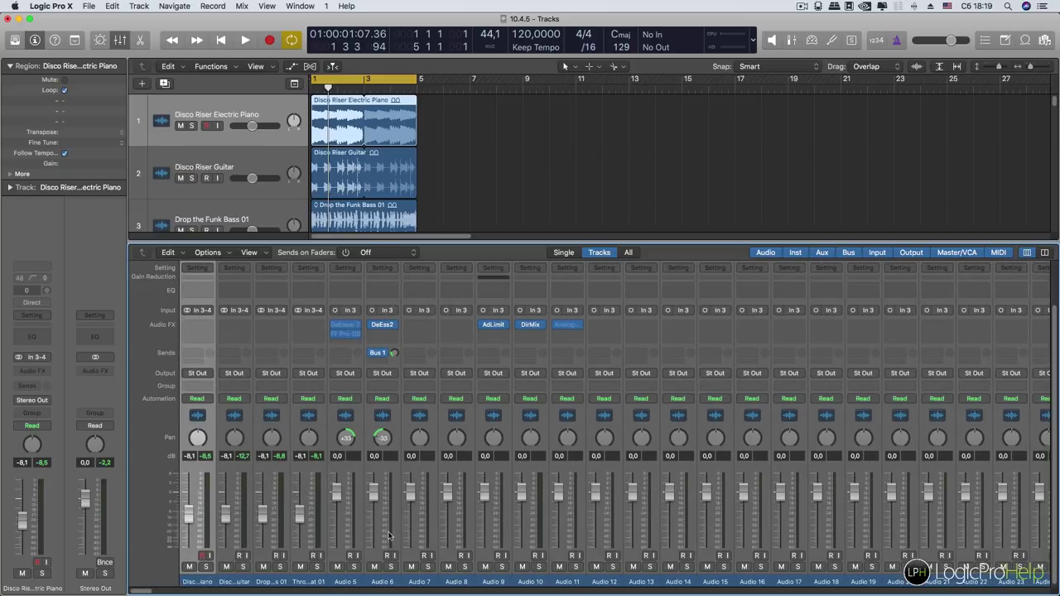
Step: Examine the options of the Bus 1 send on Audio 6 and dismiss them without choosing any
click(382, 354)
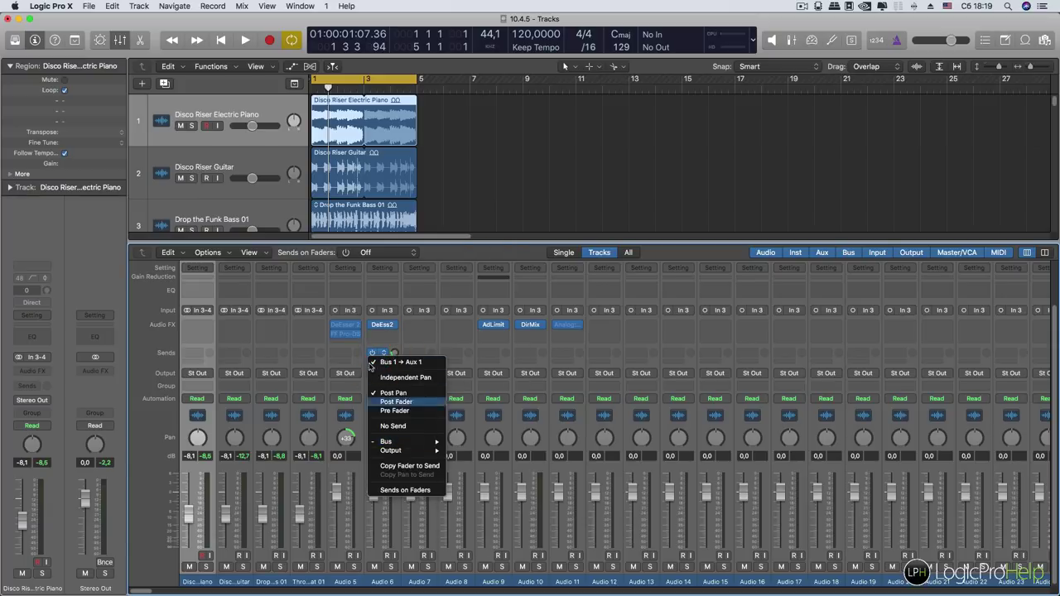
click(375, 341)
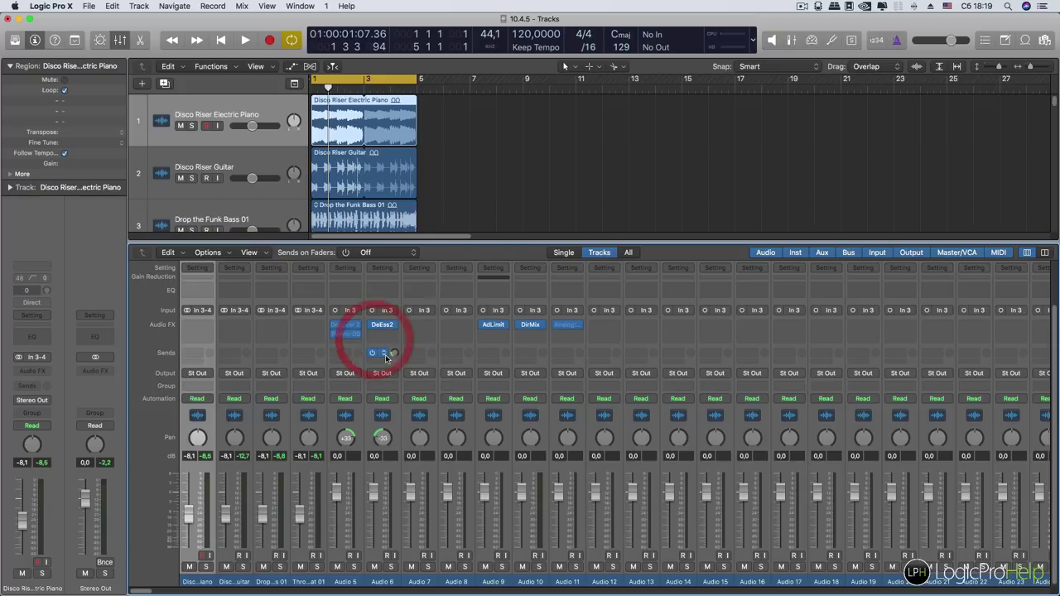
click(383, 355)
click(391, 343)
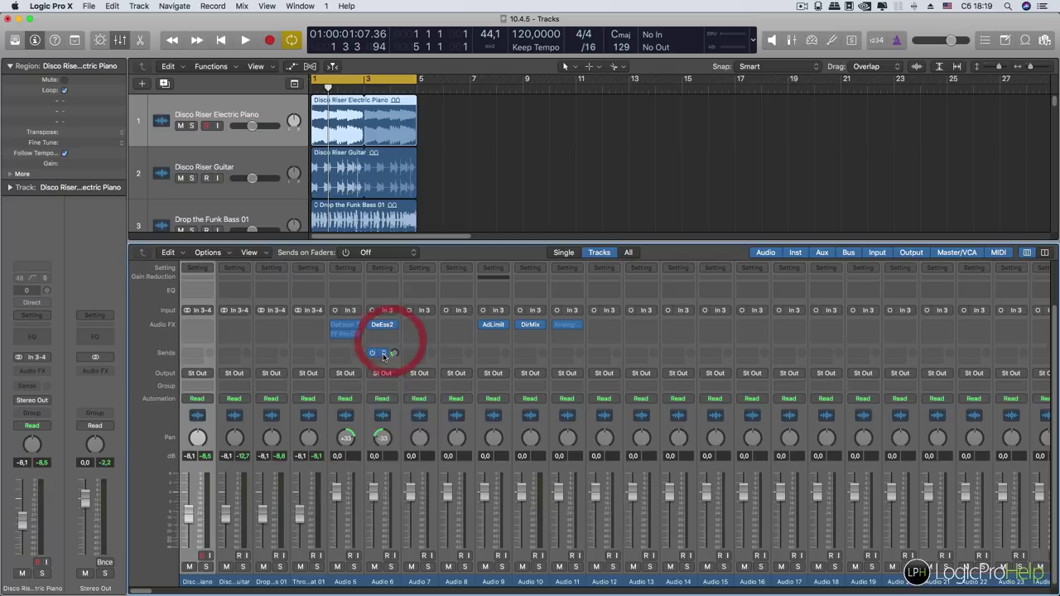
click(383, 354)
click(385, 358)
click(384, 354)
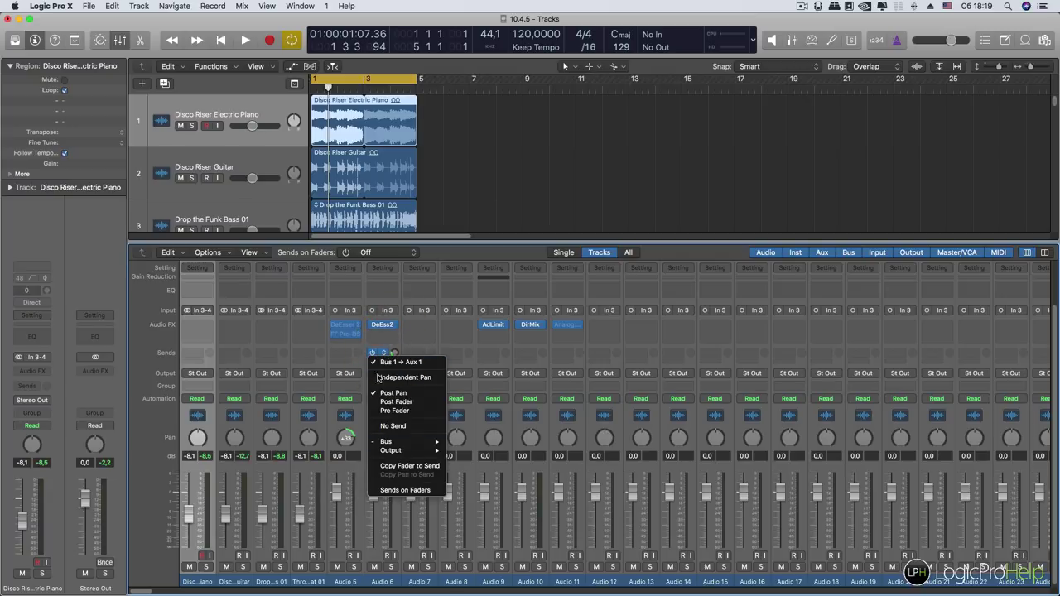
click(356, 358)
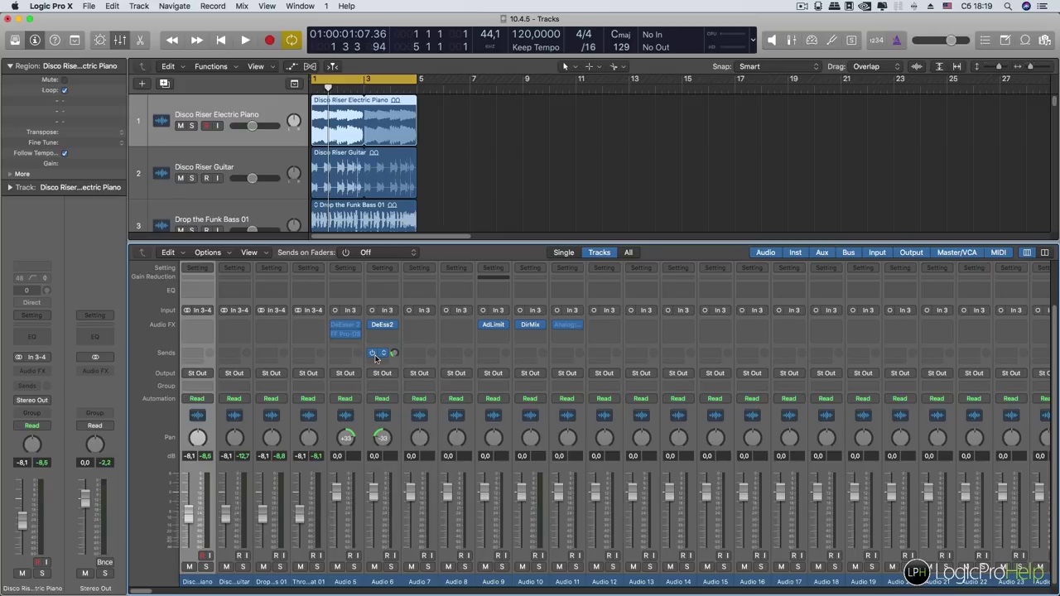
Step: Open the level value of Audio 6's Bus 1 send, leave it unedited, and select the Audio 5 channel strip
click(394, 353)
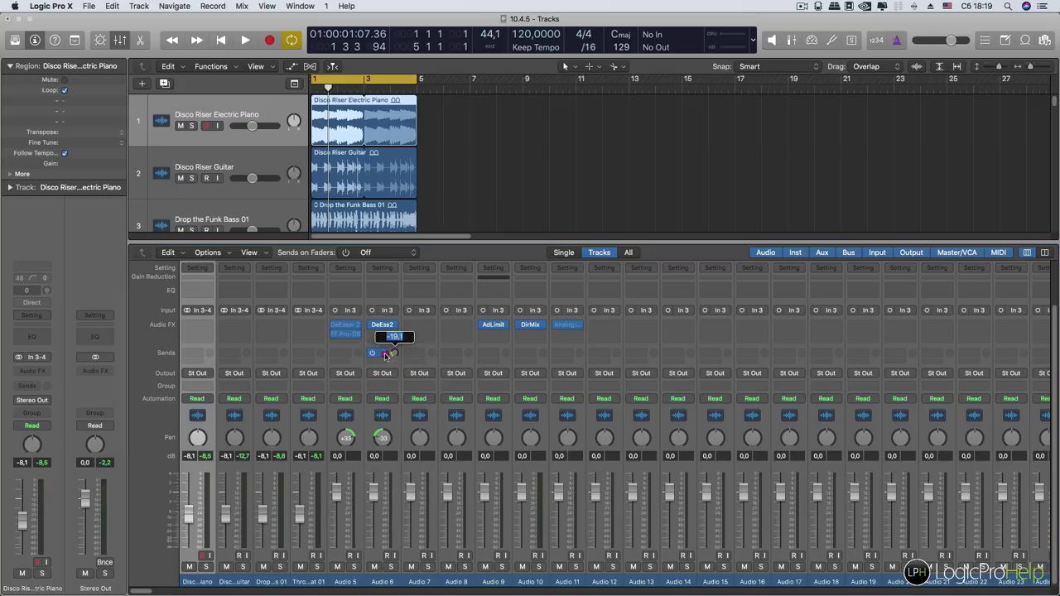
click(385, 356)
click(386, 355)
click(385, 356)
click(362, 354)
click(363, 354)
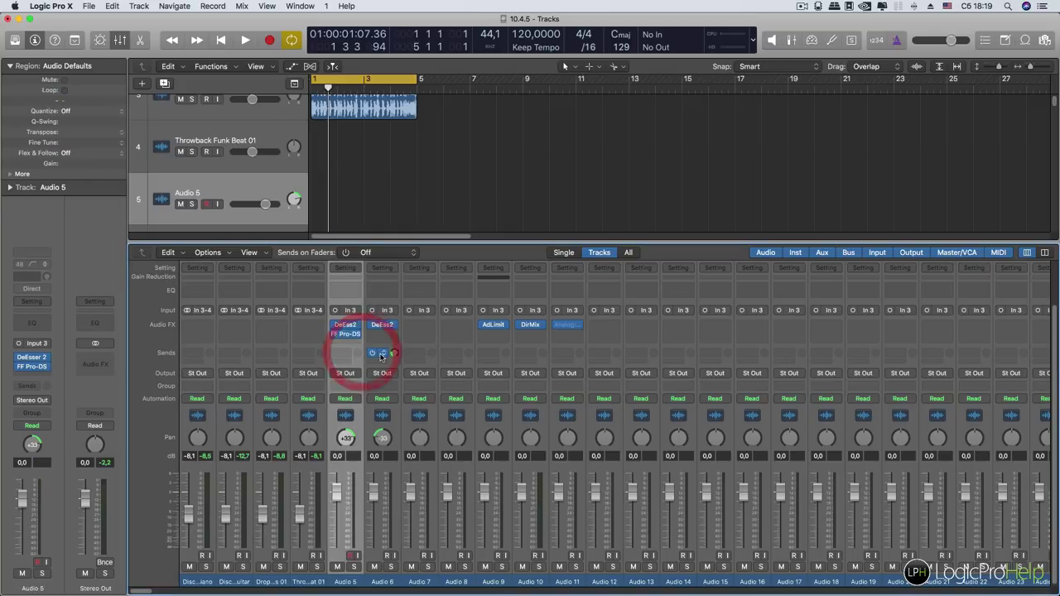
Step: Try to jump from the Bus 1 send on Audio 6 to its destination channel strip
click(386, 355)
click(384, 354)
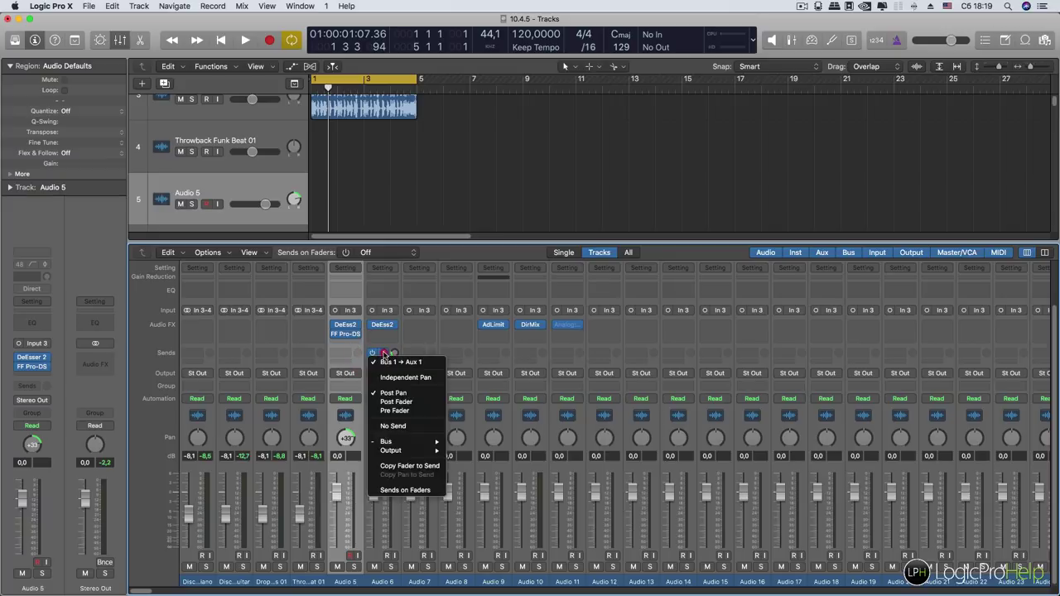
click(384, 354)
click(386, 353)
click(384, 354)
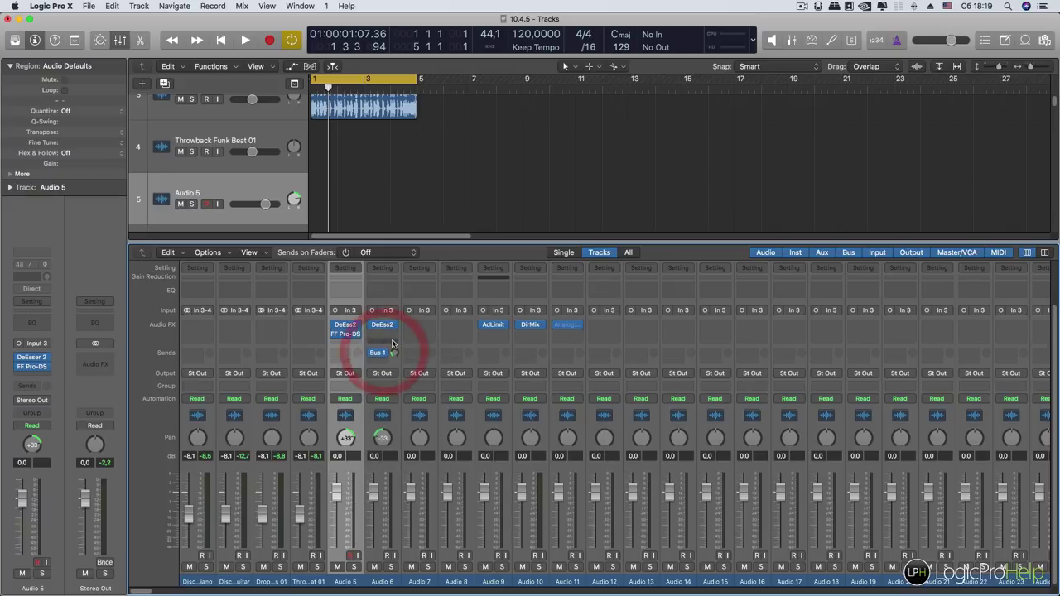
alt+click(382, 353)
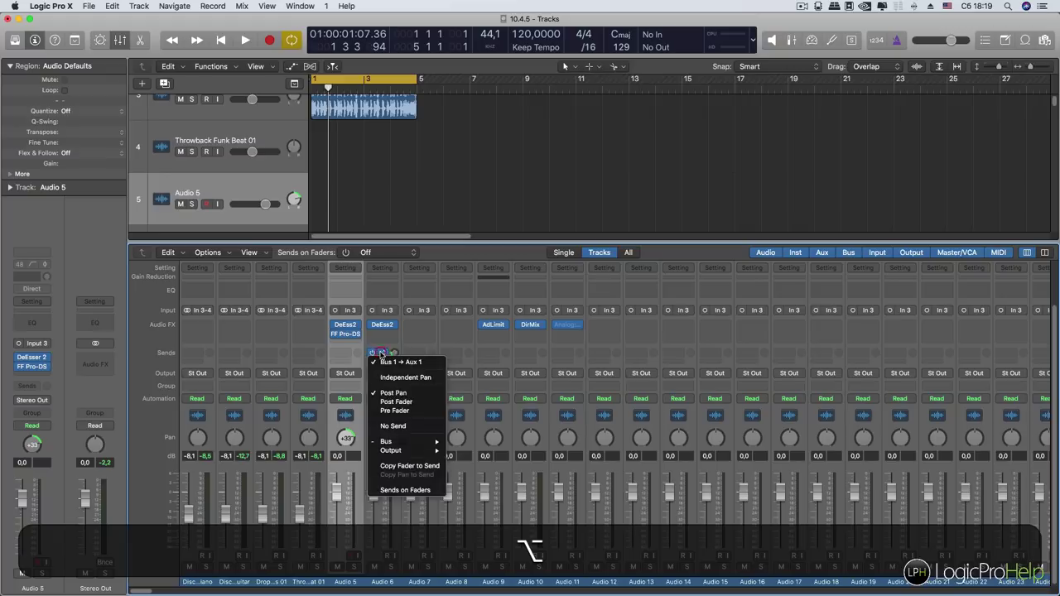
alt+click(383, 354)
alt+click(382, 353)
alt+click(383, 353)
alt+click(382, 354)
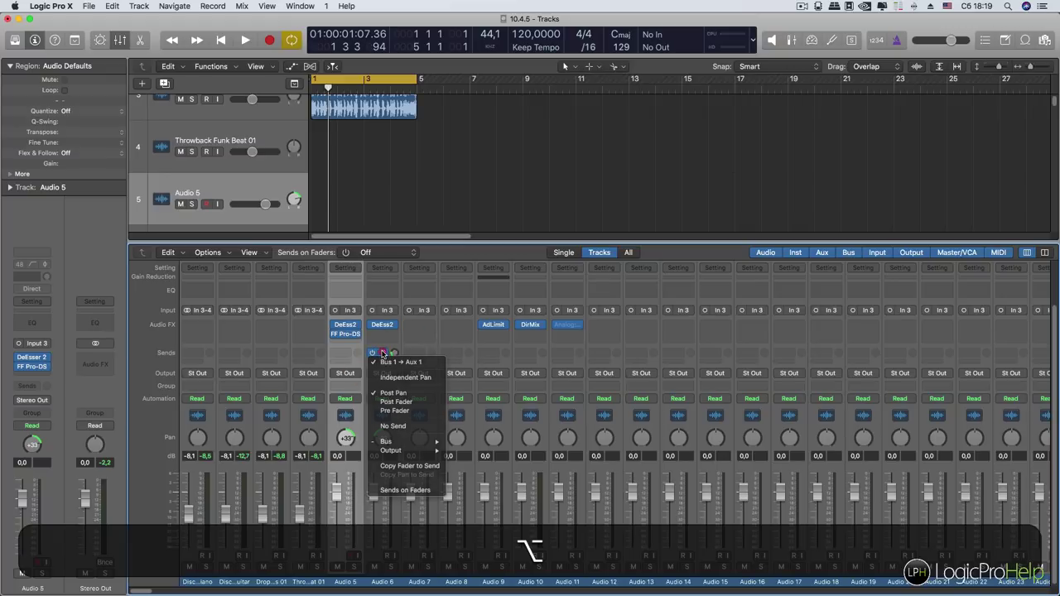
alt+click(382, 354)
alt+super+click(382, 353)
super+click(383, 354)
super+click(383, 354)
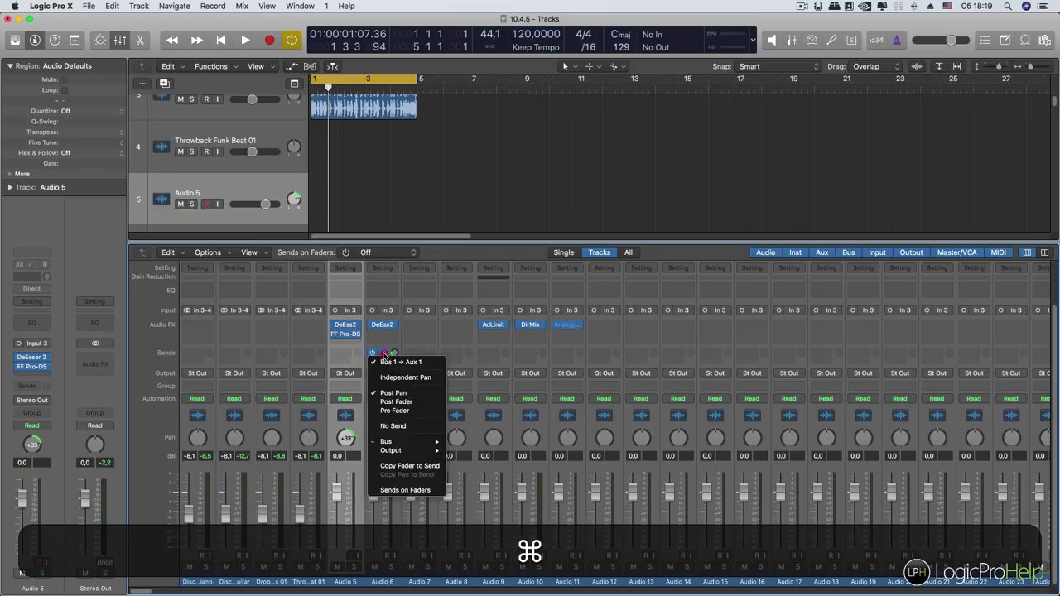
super+click(383, 354)
ctrl+super+click(383, 354)
ctrl+click(383, 355)
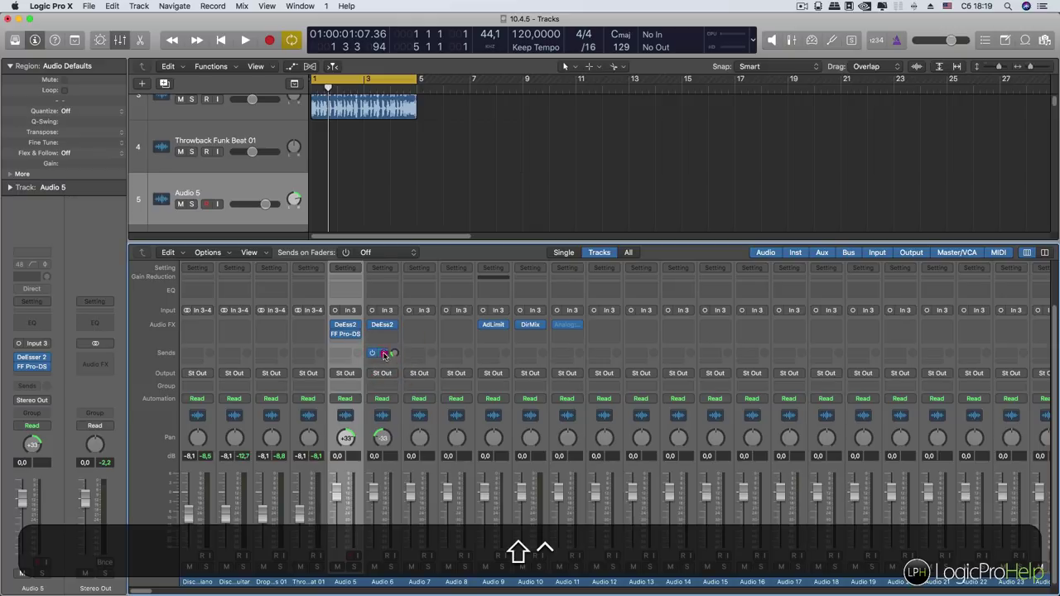
ctrl+shift+click(383, 354)
Step: Select the Aux 1 channel strip near the end of the mixer and reset its volume fader to 0.0 dB
scroll(383, 355, right, 2)
scroll(384, 356, right, 2)
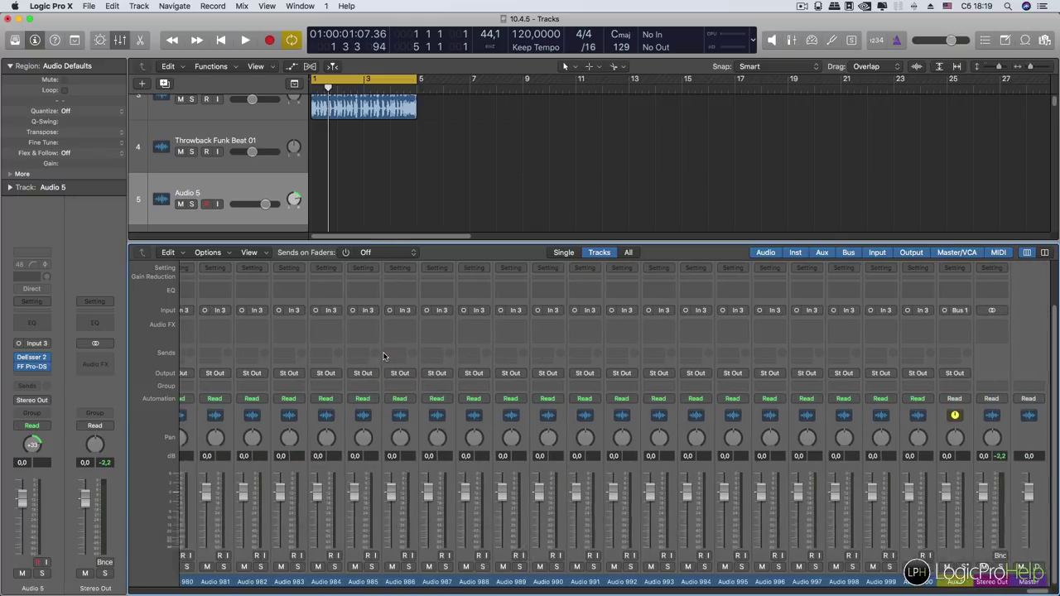
click(948, 579)
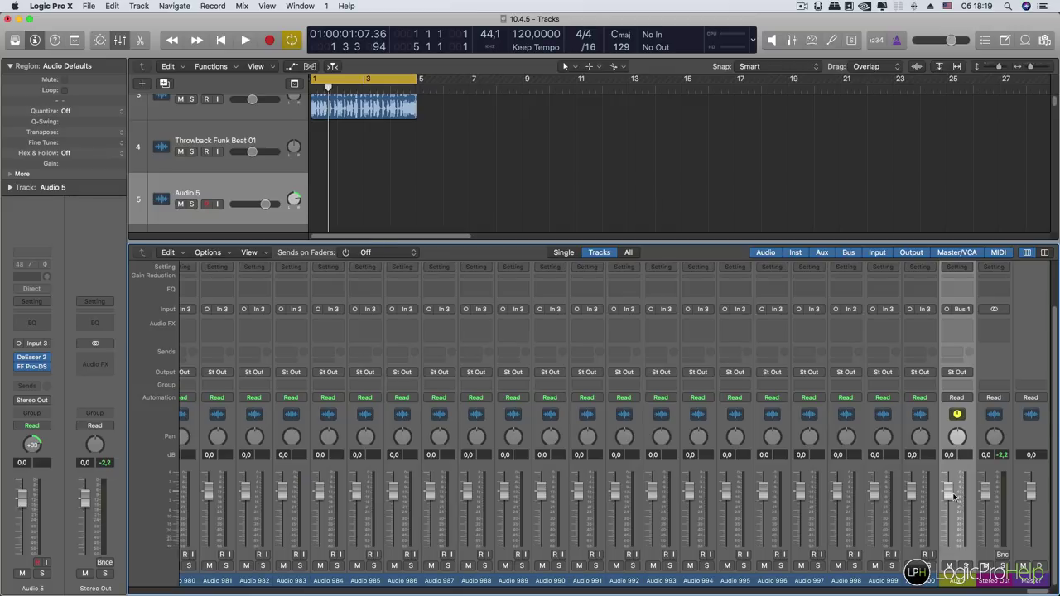
drag(954, 497, 952, 500)
alt+click(949, 495)
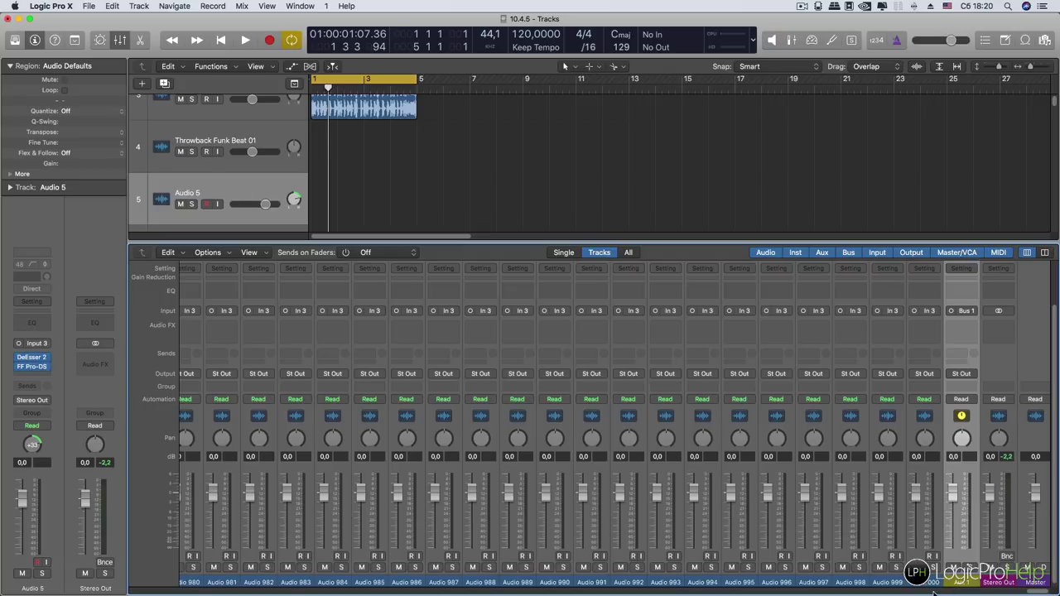
Step: Go back to Audio 6 and examine its Bus 1 send's destination and routing options without choosing any
drag(1037, 589, 118, 588)
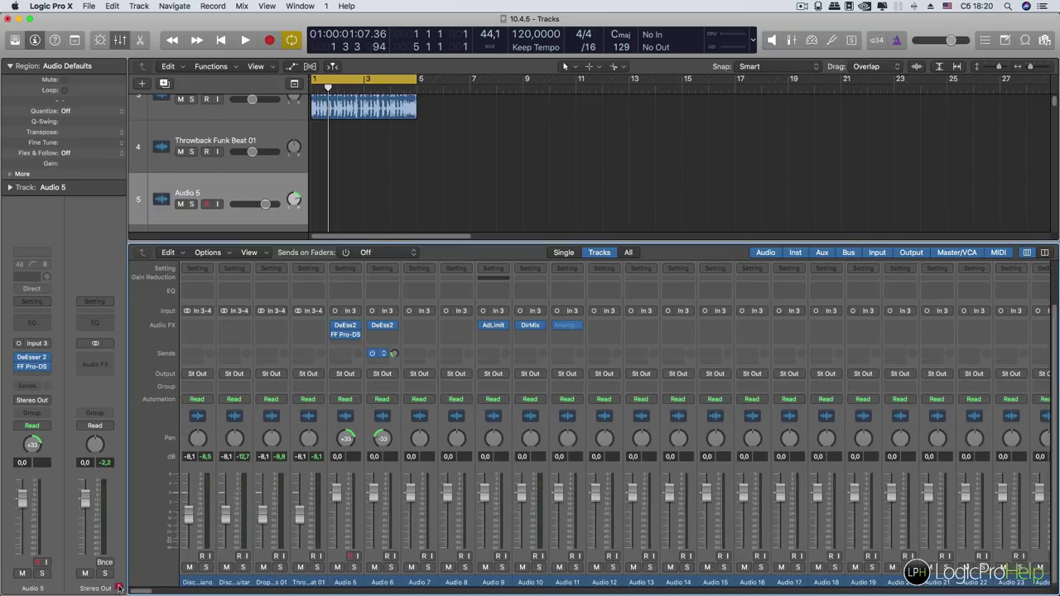
click(382, 355)
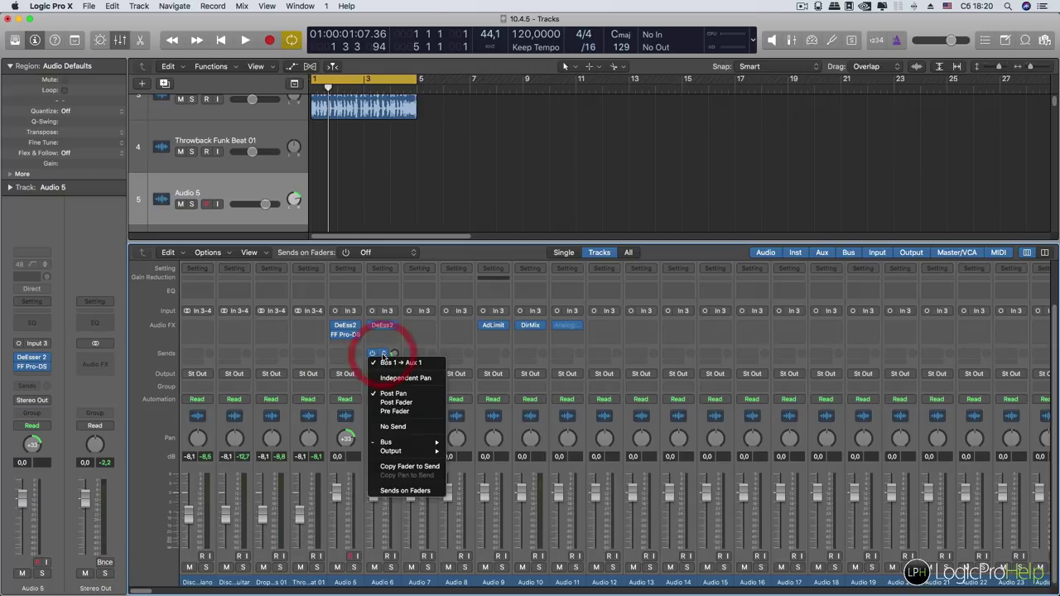
click(383, 354)
click(382, 354)
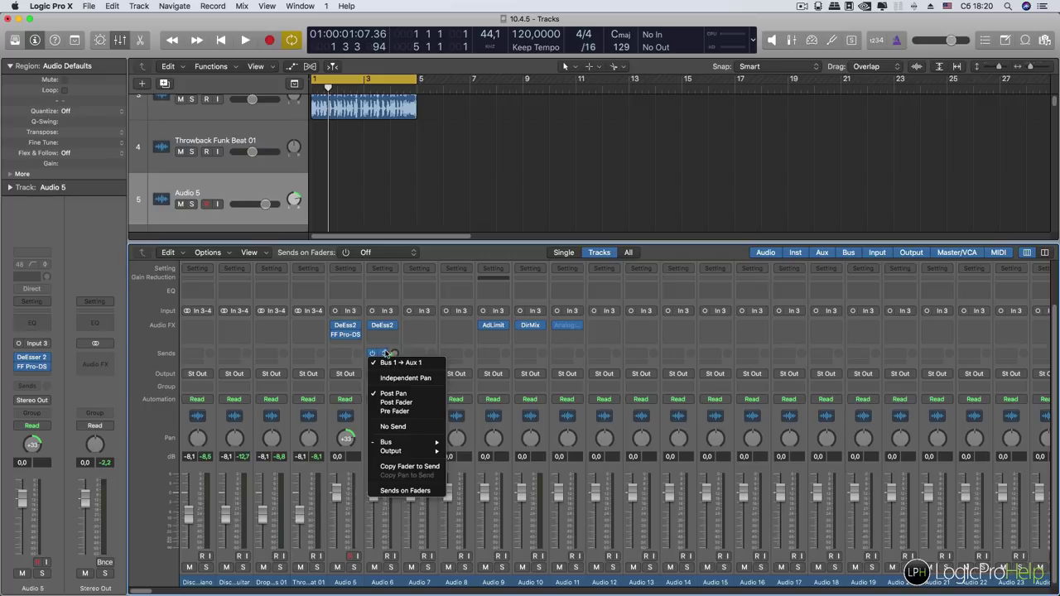
click(382, 354)
click(382, 354)
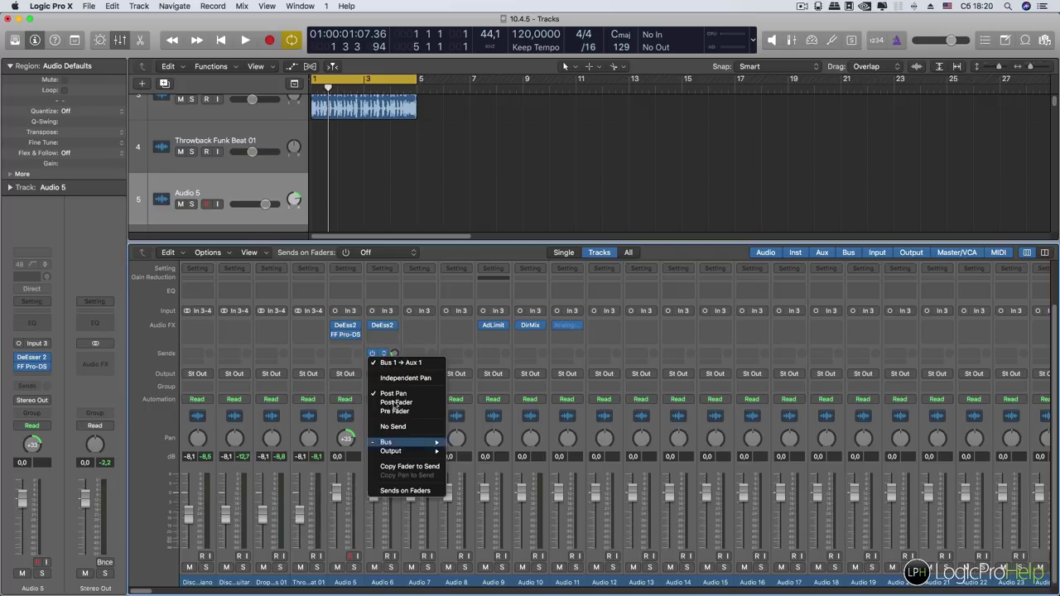
click(346, 349)
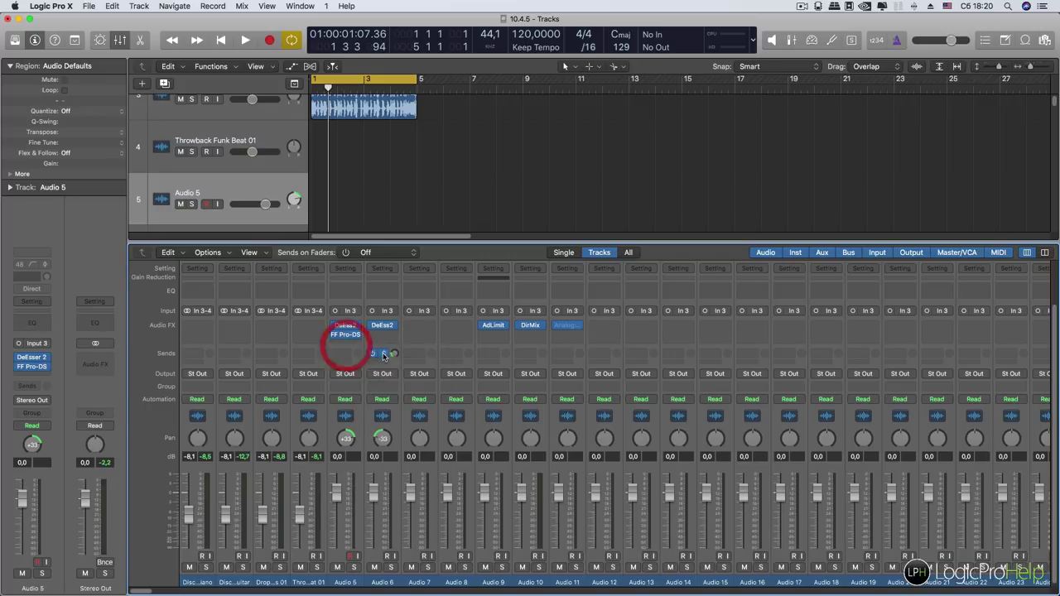
Step: Review the Post Pan, Independent Pan, Post Fader and Pre Fader modes of Audio 6's Bus 1 send and leave them unset
click(383, 355)
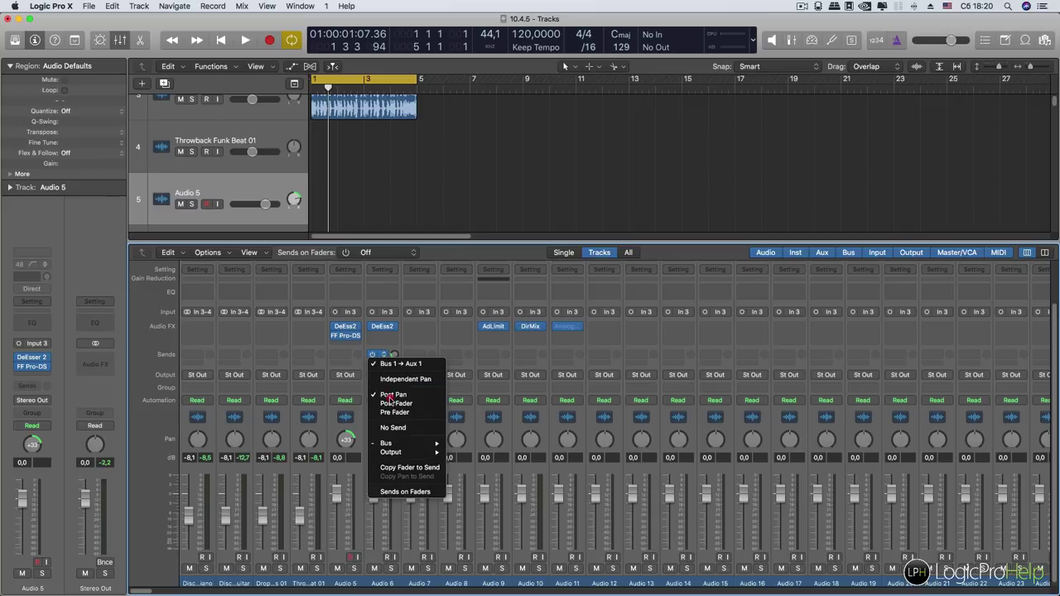
click(386, 356)
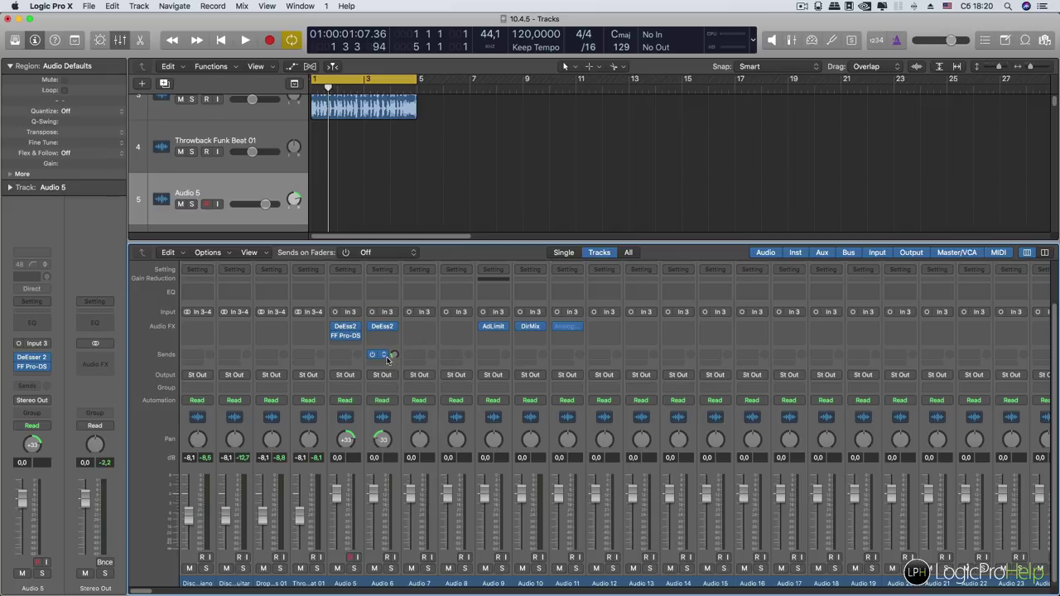
click(383, 356)
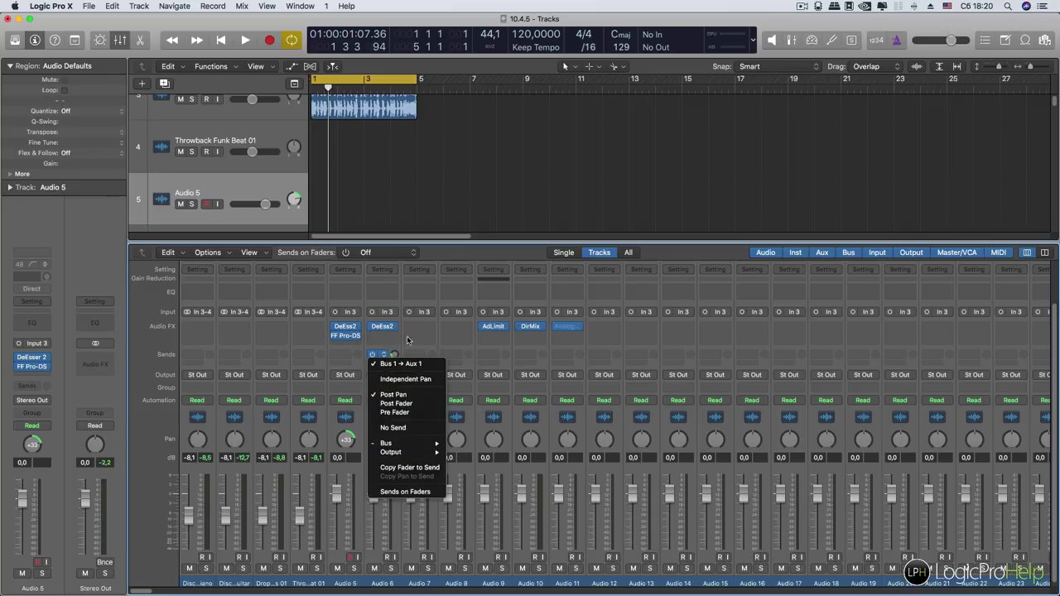
click(350, 356)
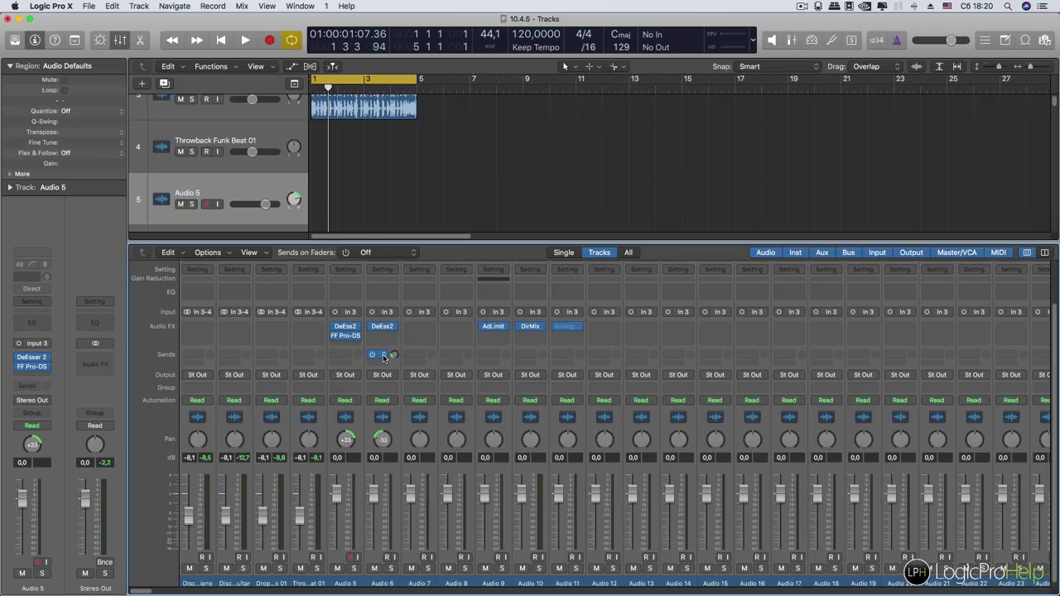
click(383, 356)
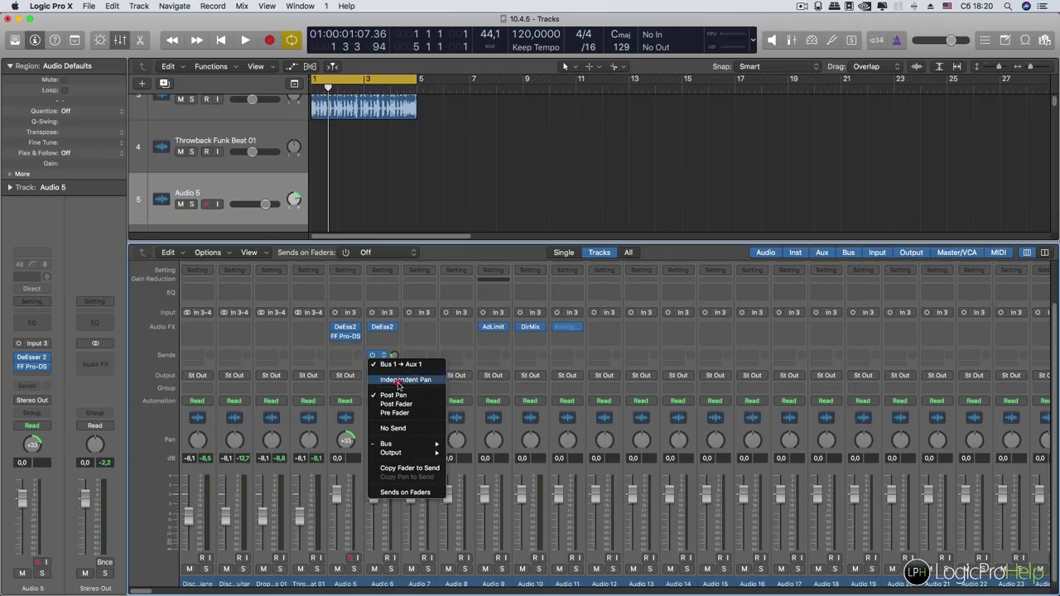
click(347, 346)
click(379, 355)
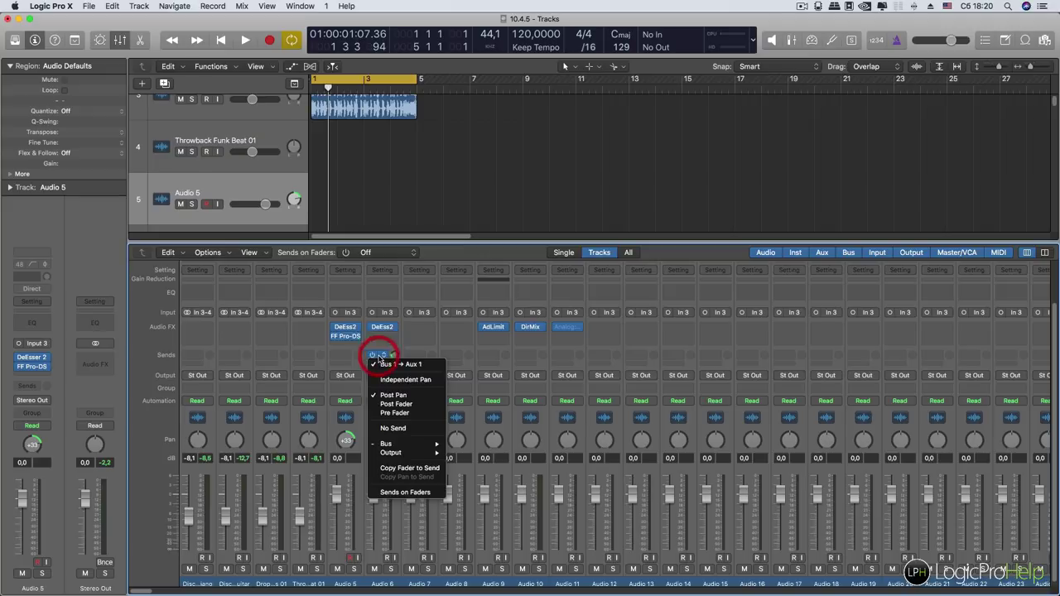
click(476, 355)
click(386, 355)
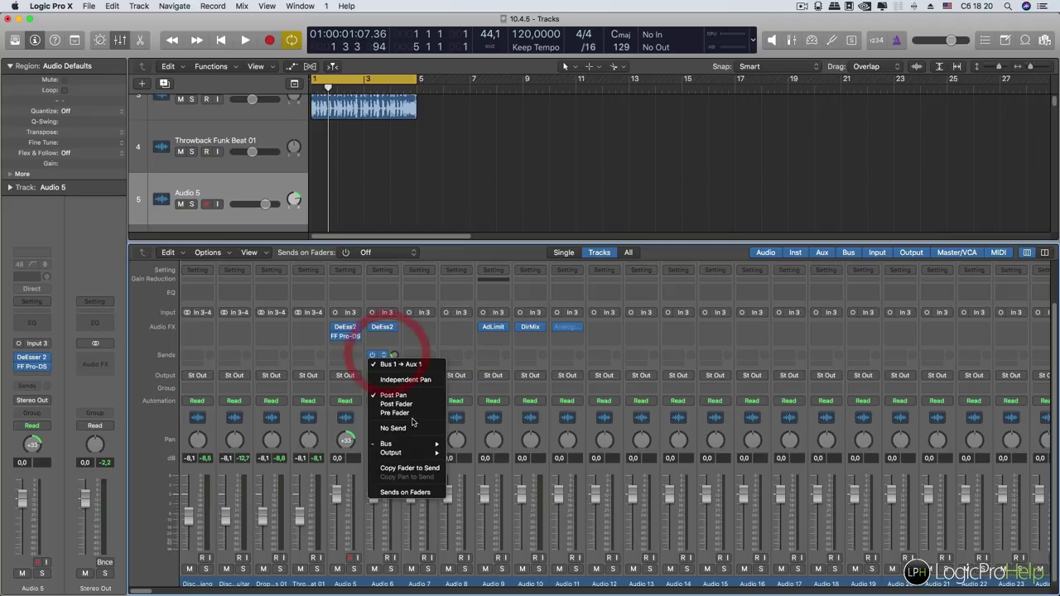
click(341, 362)
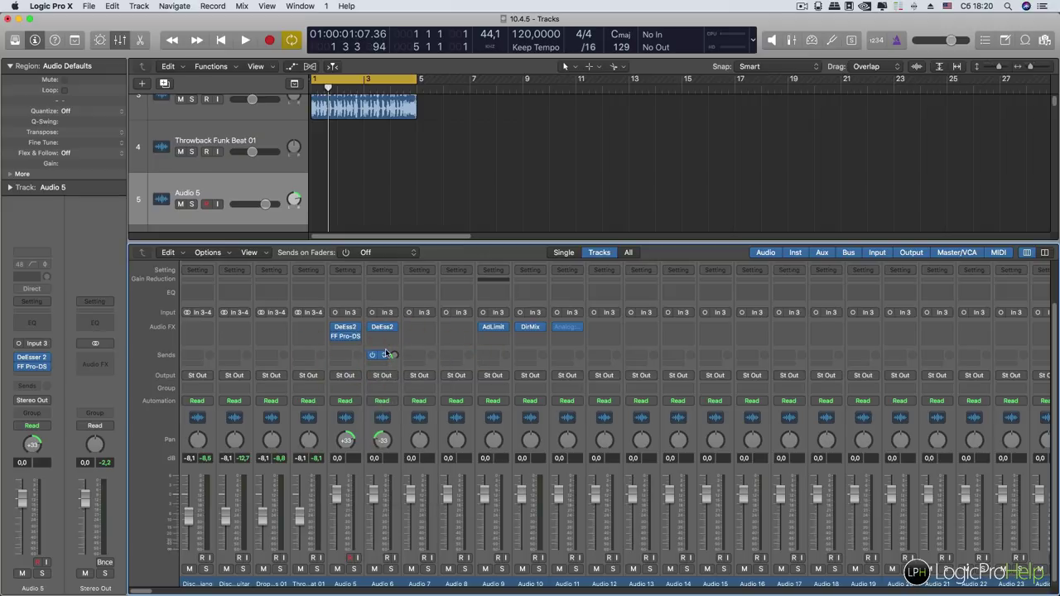
Step: Jump from Audio 6's Bus 1 send directly to the Aux 1 channel strip and return to the start of the mixer
shift+click(382, 356)
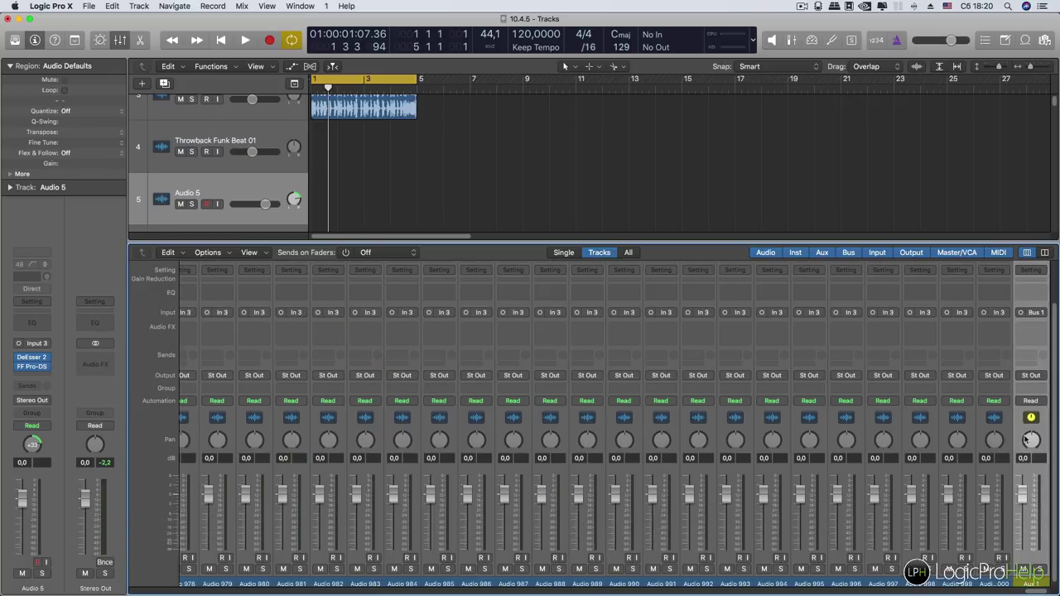
scroll(1031, 520, down, 1)
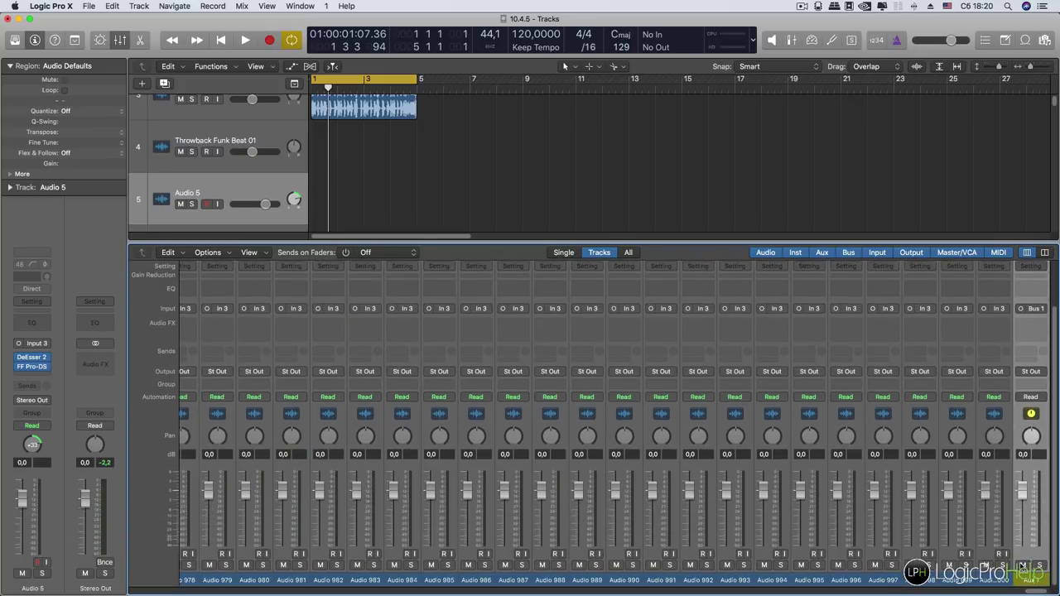
scroll(1023, 387, left, 15)
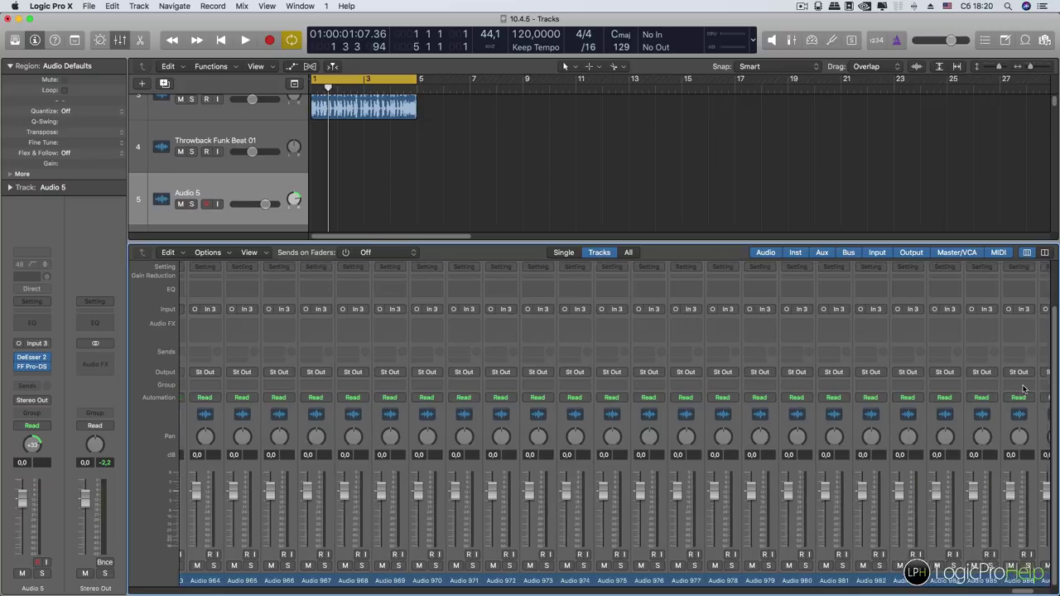
scroll(1023, 388, left, 15)
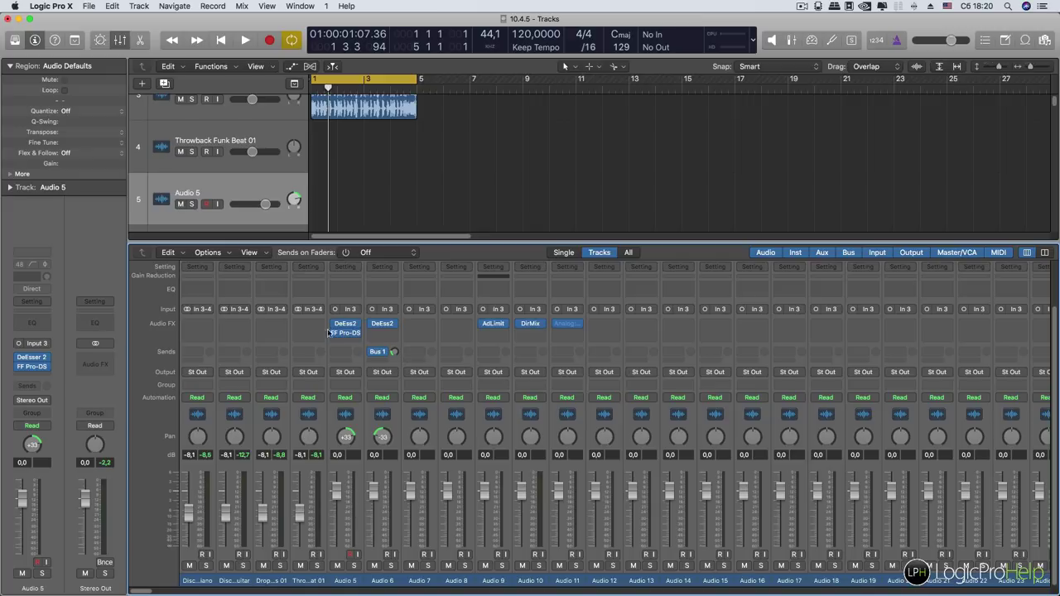
Step: Hide the mixer and enable "Show Track or Bar number while scrolling" in the Tracks section of the Display preferences
click(118, 43)
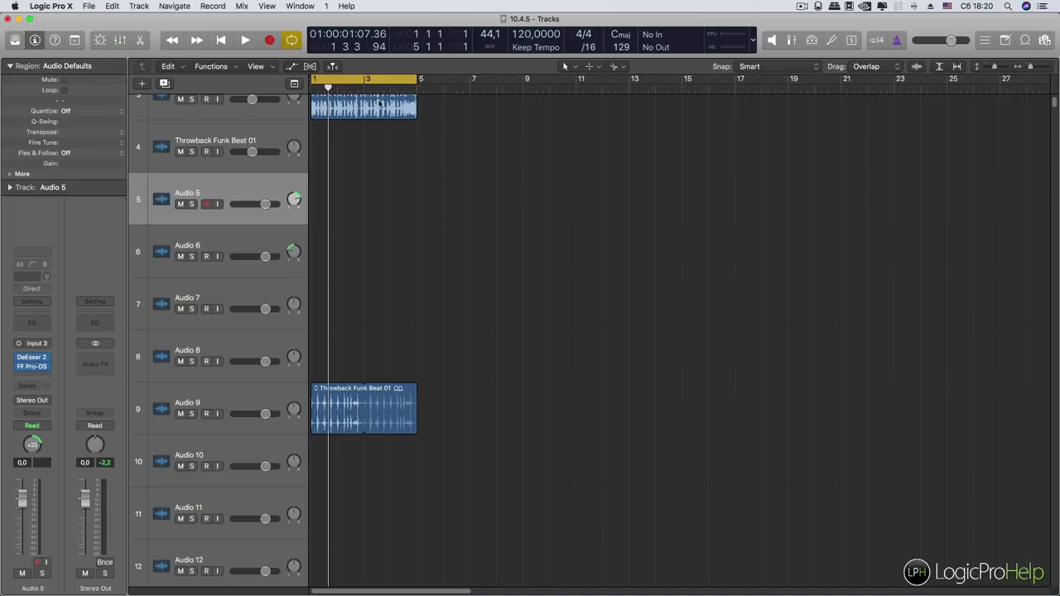
click(48, 7)
mouse_move(65, 36)
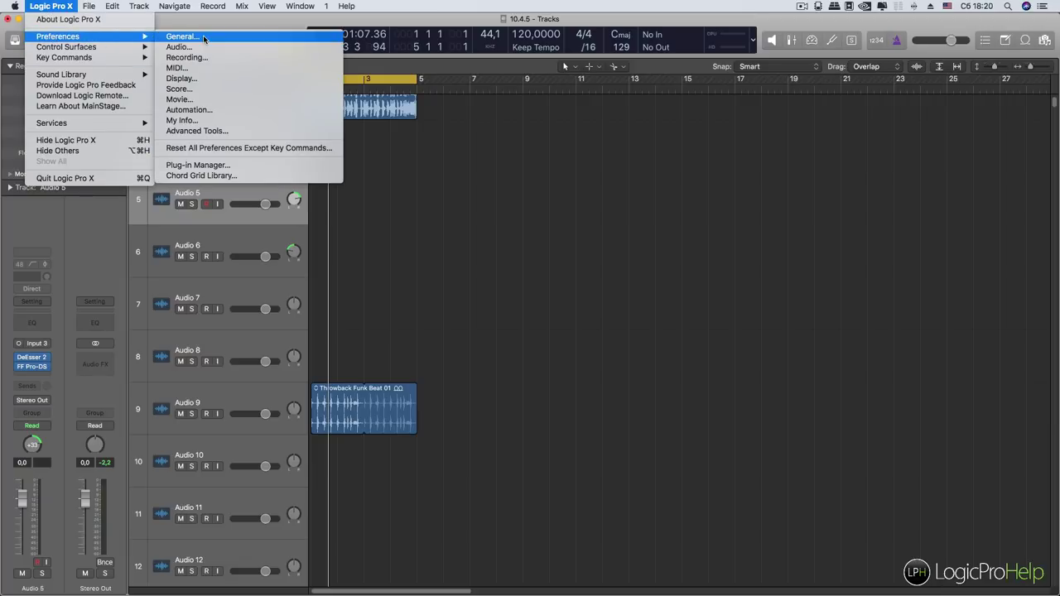
click(207, 78)
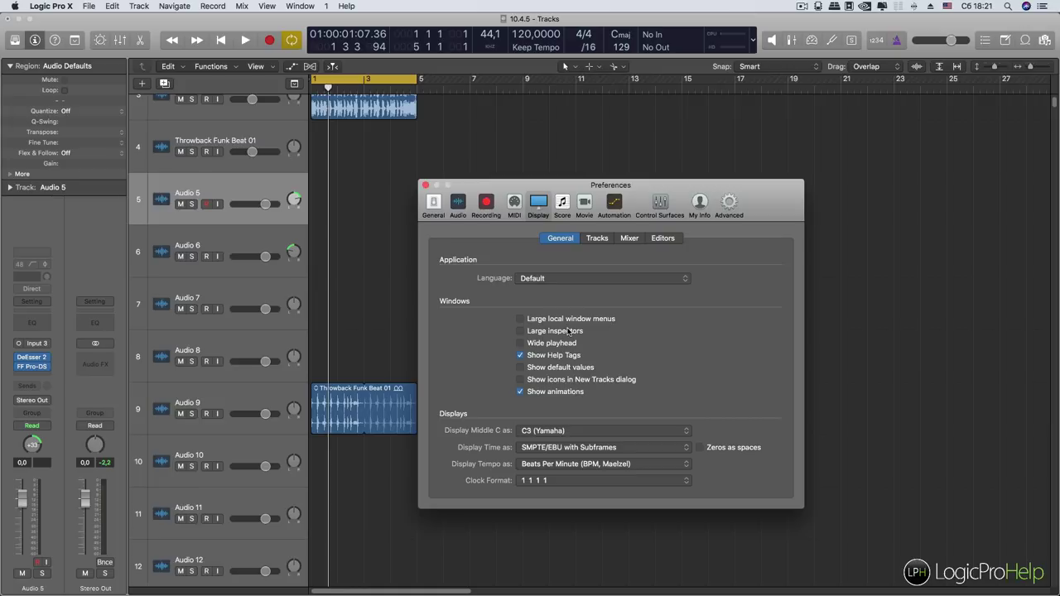
click(595, 238)
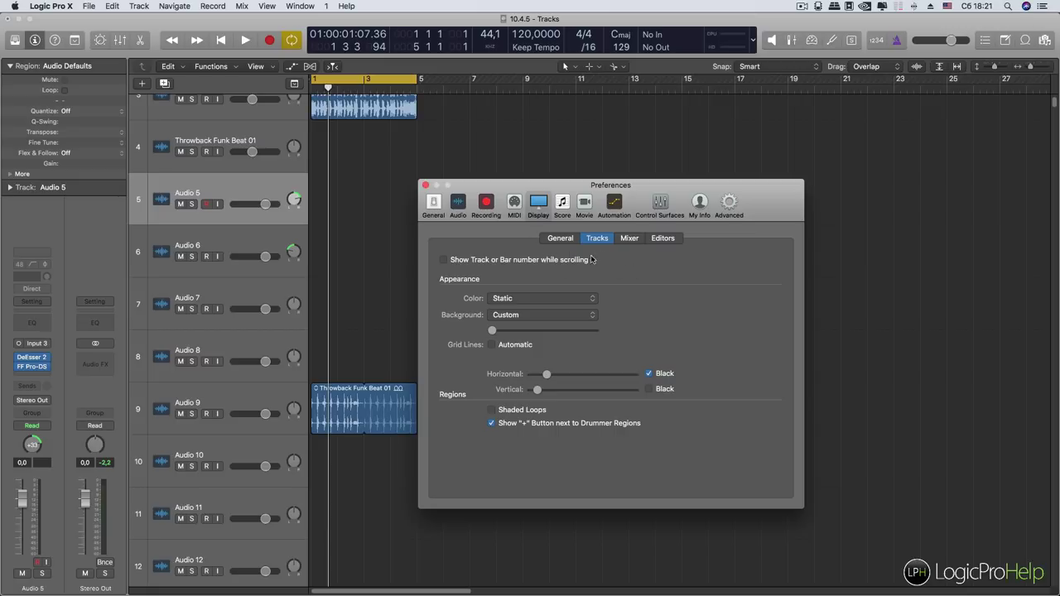
click(443, 261)
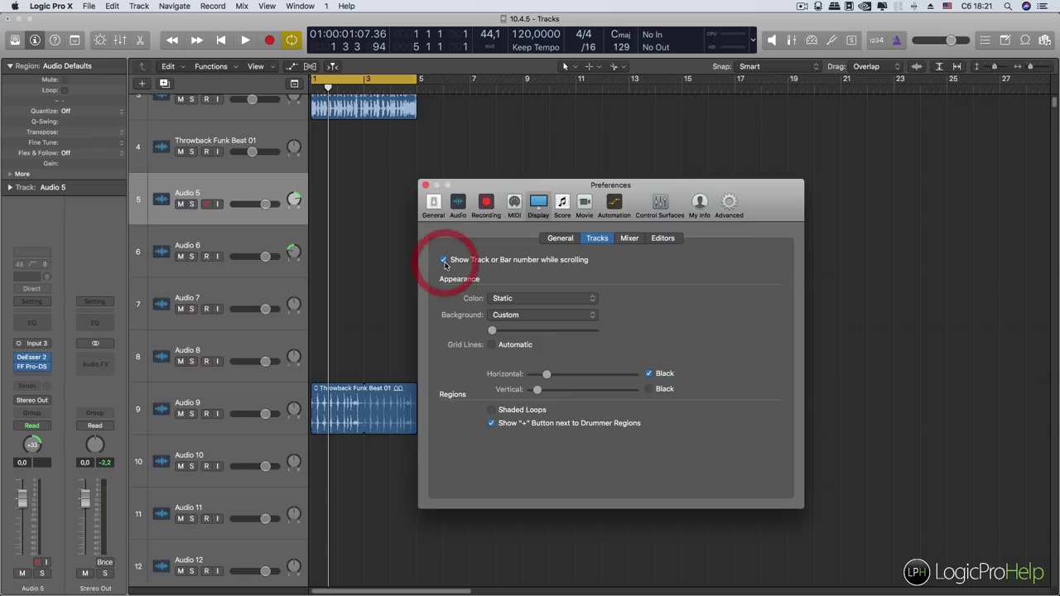
click(424, 187)
Step: Turn off the cycle area and scroll through the track list to check the track number overlay
click(368, 79)
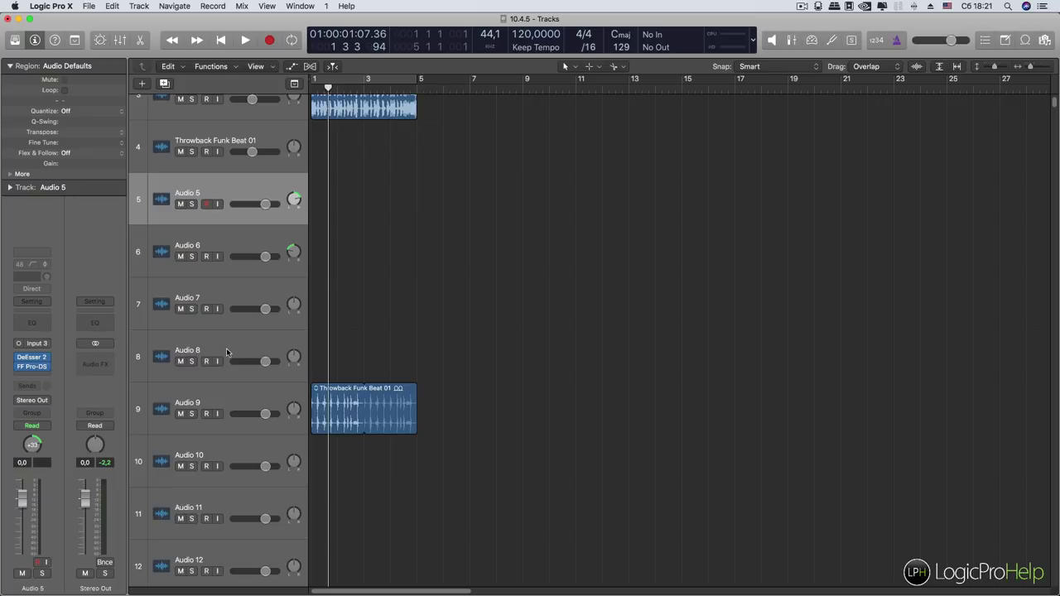
scroll(514, 294, down, 20)
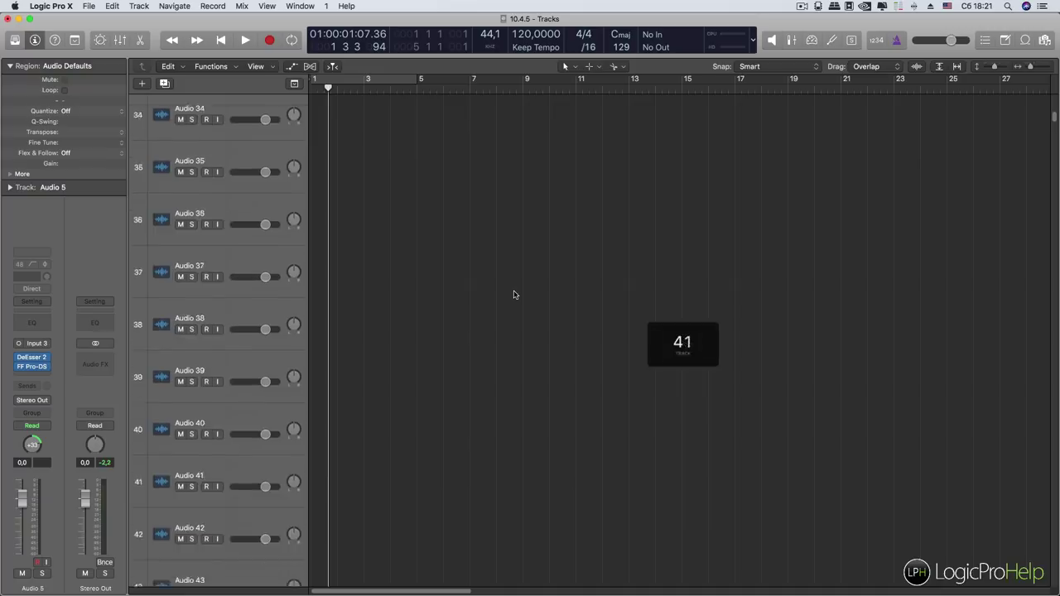
scroll(513, 294, down, 20)
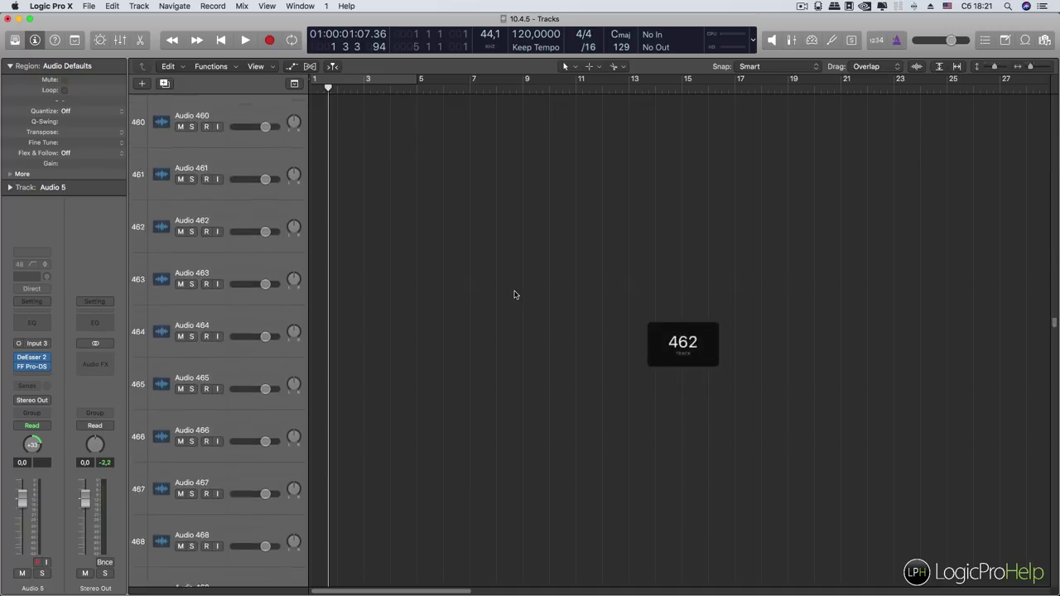
scroll(514, 295, up, 20)
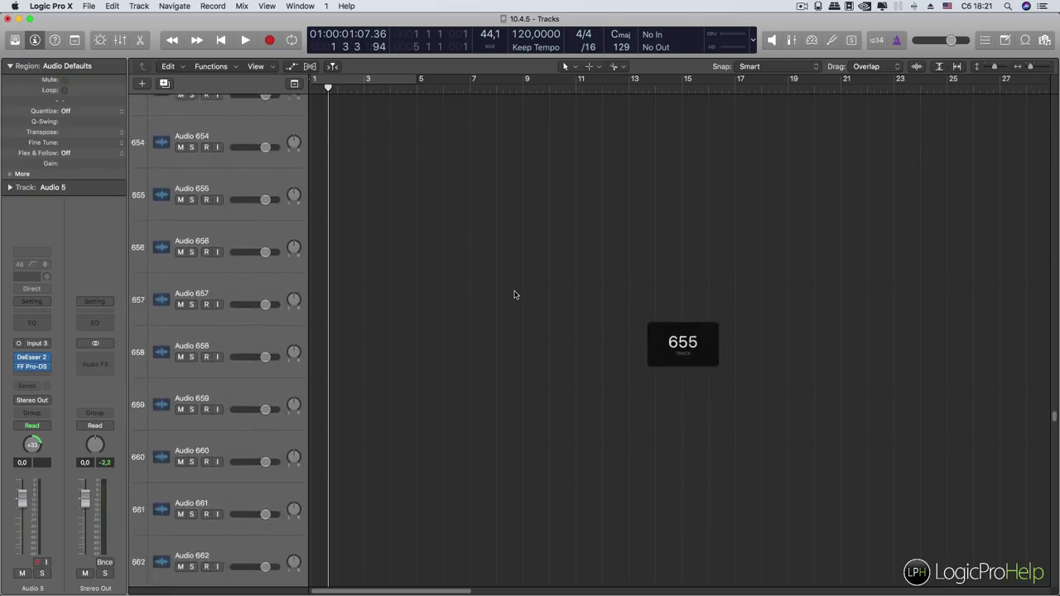
Step: Select track Audio 567 in the track list
scroll(513, 295, up, 8)
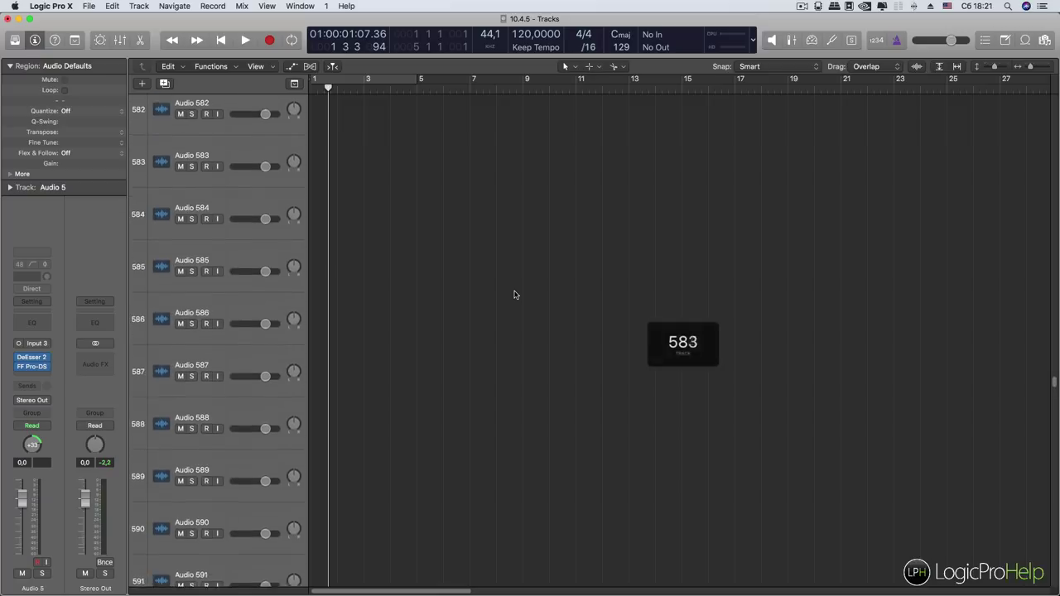
scroll(513, 294, up, 5)
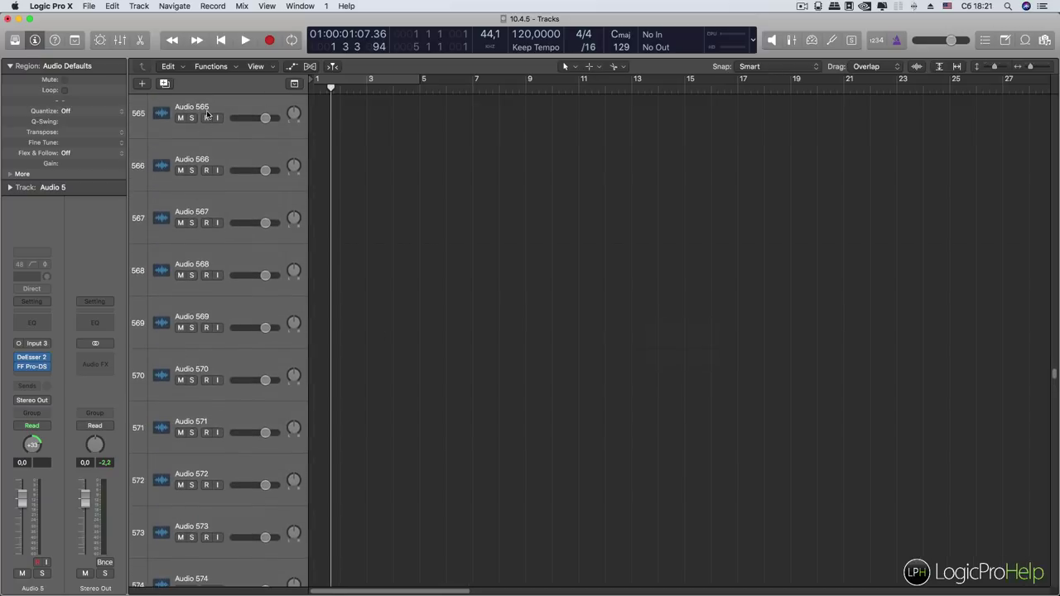
click(290, 217)
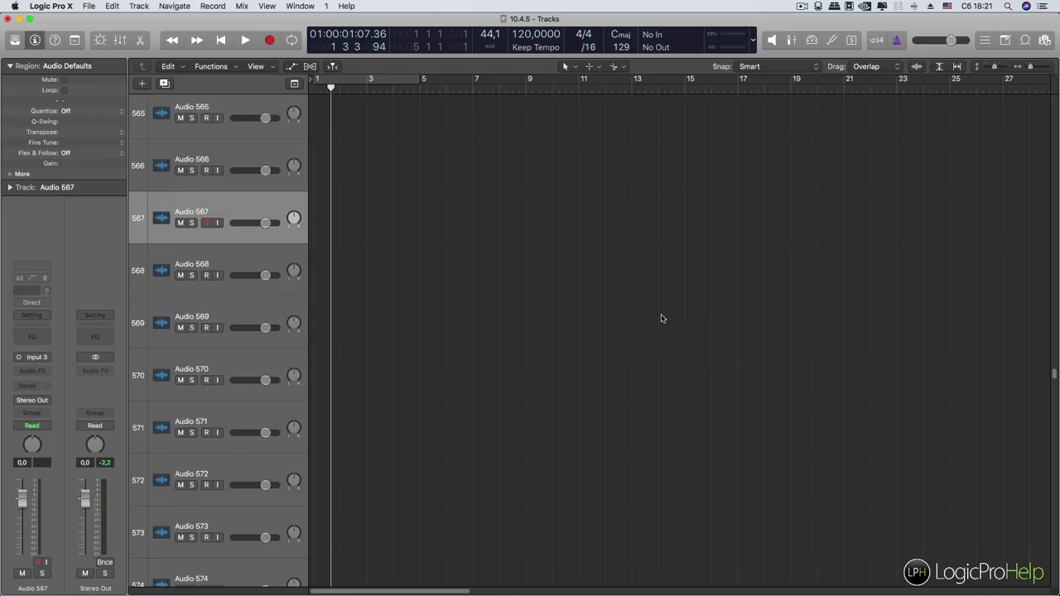
Step: Scroll quickly up and down through the long track list to examine the track number overlay
scroll(661, 319, down, 3)
scroll(660, 319, up, 20)
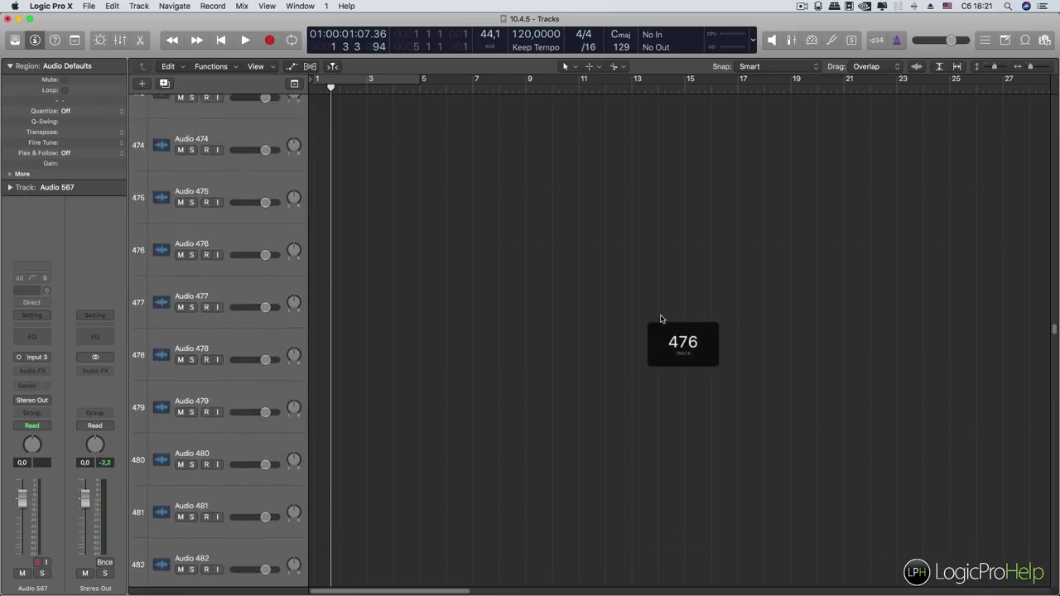
scroll(661, 319, up, 20)
scroll(661, 319, down, 20)
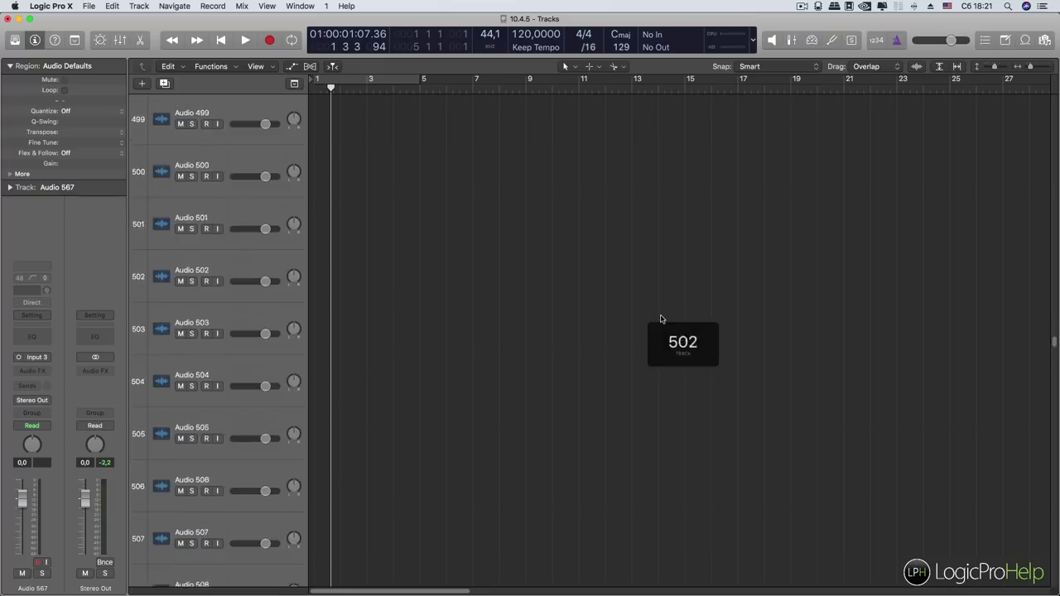
scroll(661, 319, down, 20)
scroll(661, 319, up, 8)
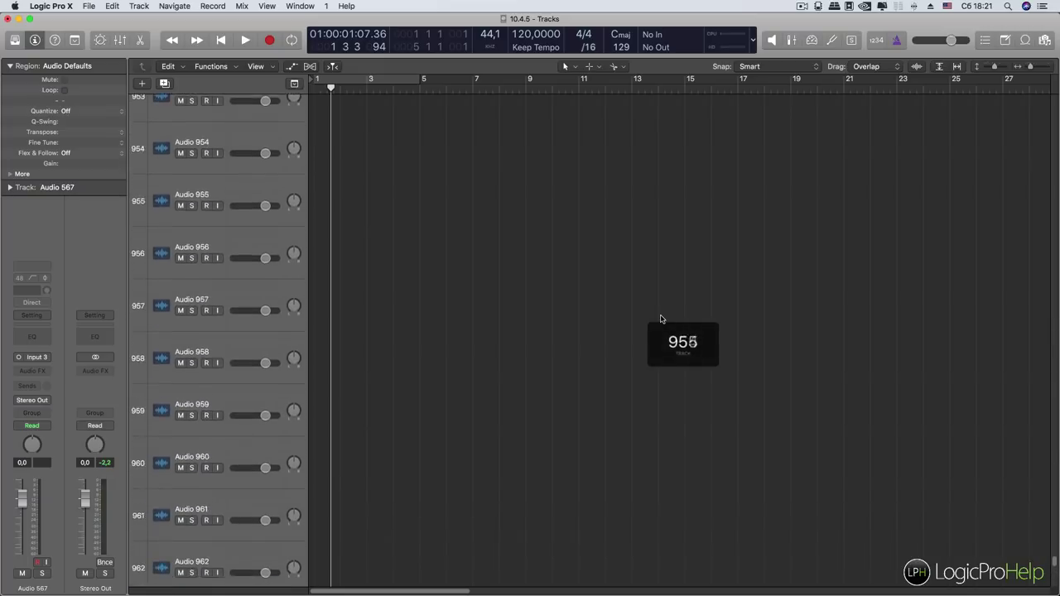
scroll(661, 319, up, 20)
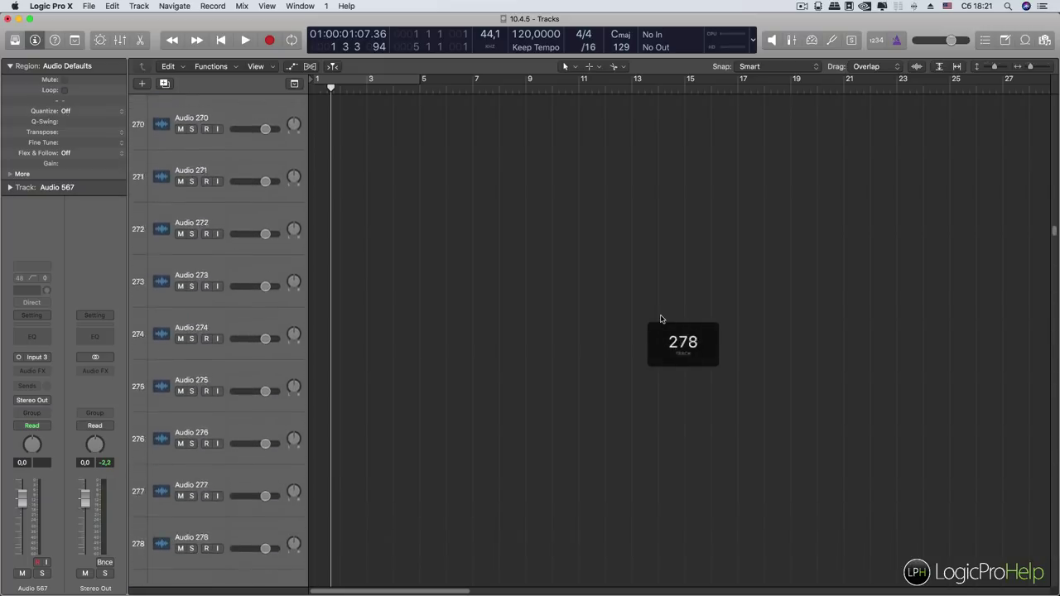
scroll(712, 348, up, 15)
scroll(764, 293, up, 15)
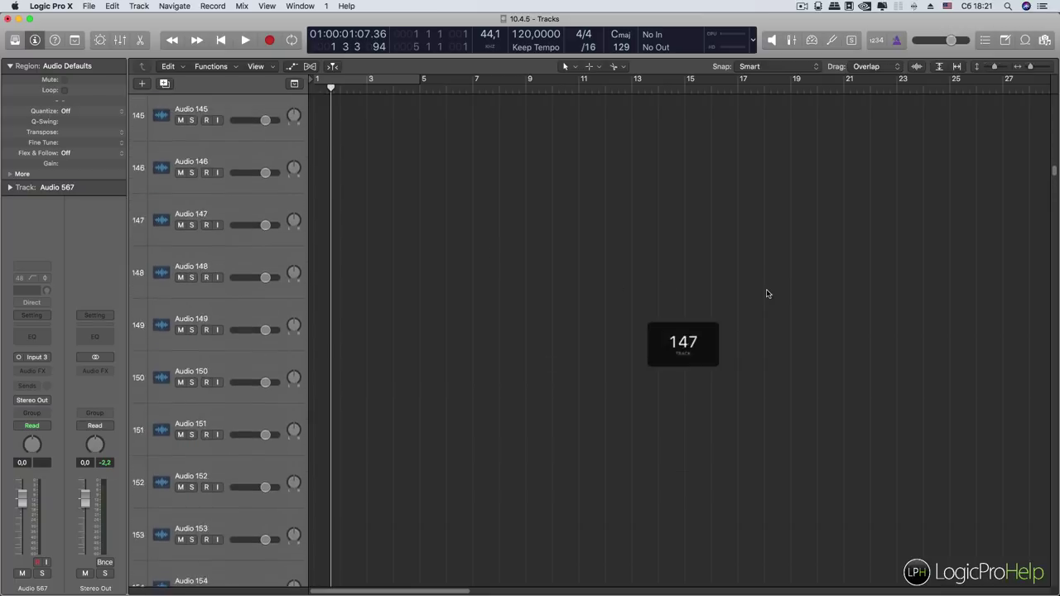
scroll(767, 293, up, 20)
scroll(766, 293, down, 5)
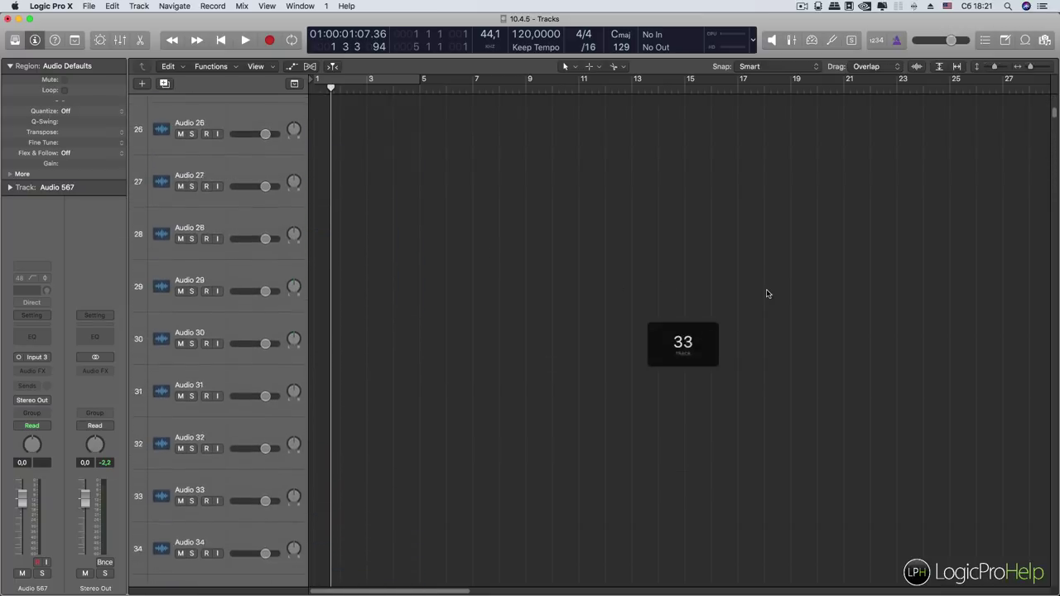
scroll(765, 293, down, 5)
scroll(748, 289, up, 6)
click(50, 6)
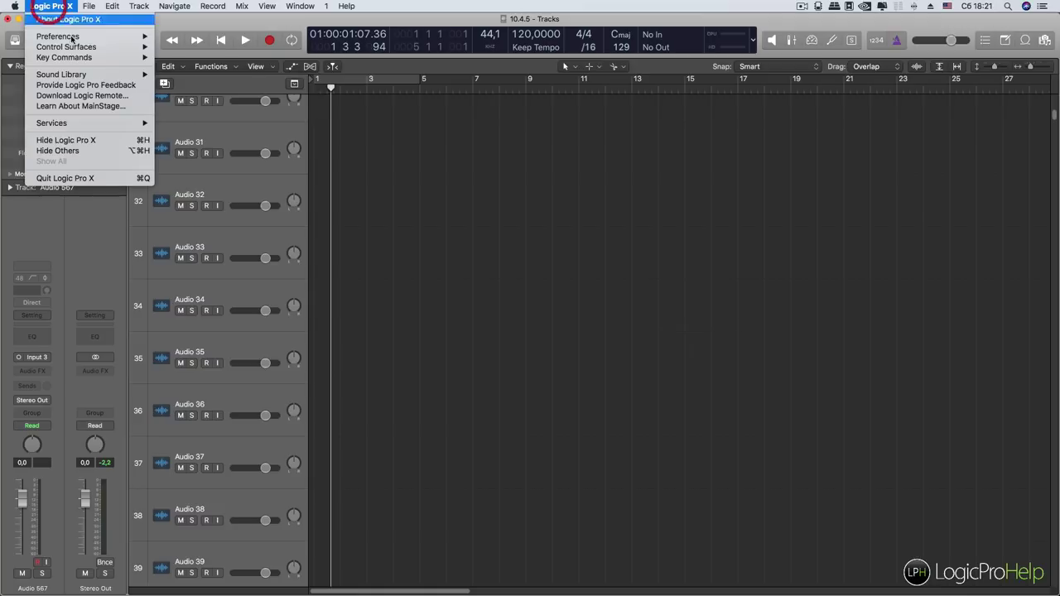
mouse_move(73, 37)
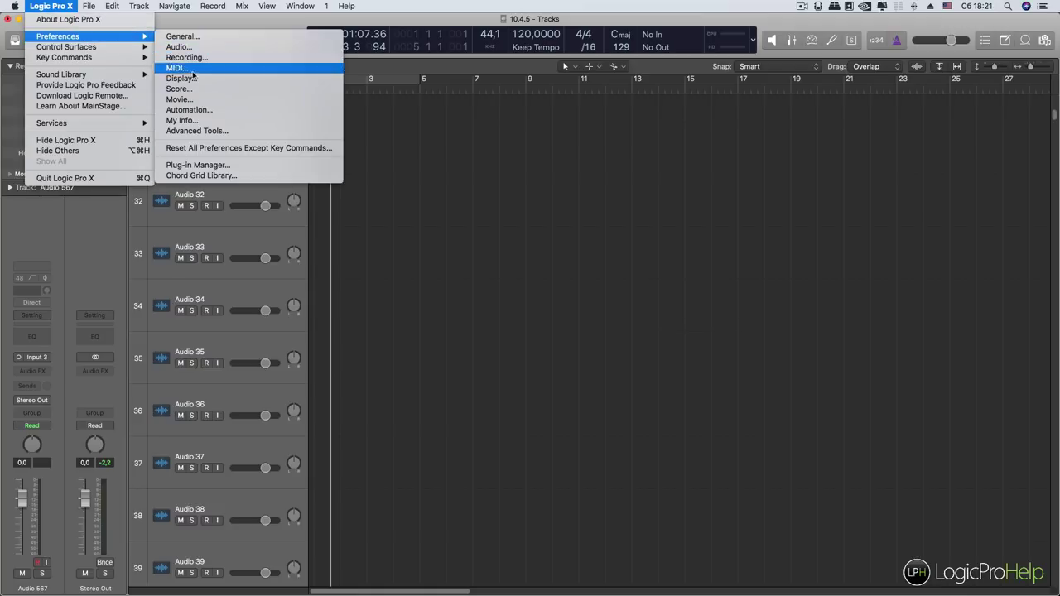
click(441, 231)
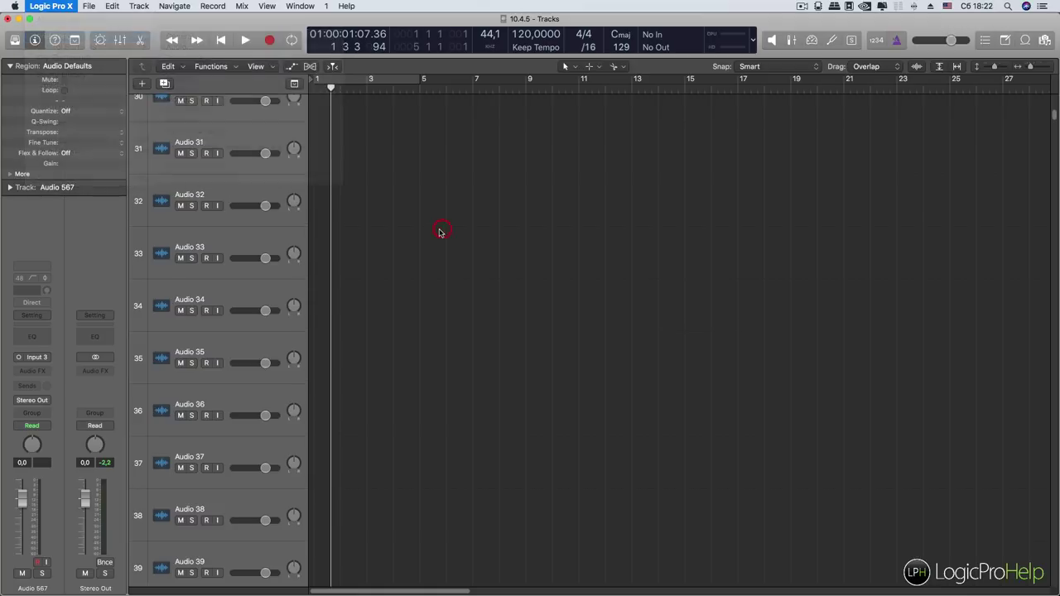
Step: Return to the first track and scroll the timeline back and forth to examine the bar number overlay
scroll(426, 241, up, 10)
scroll(670, 279, up, 10)
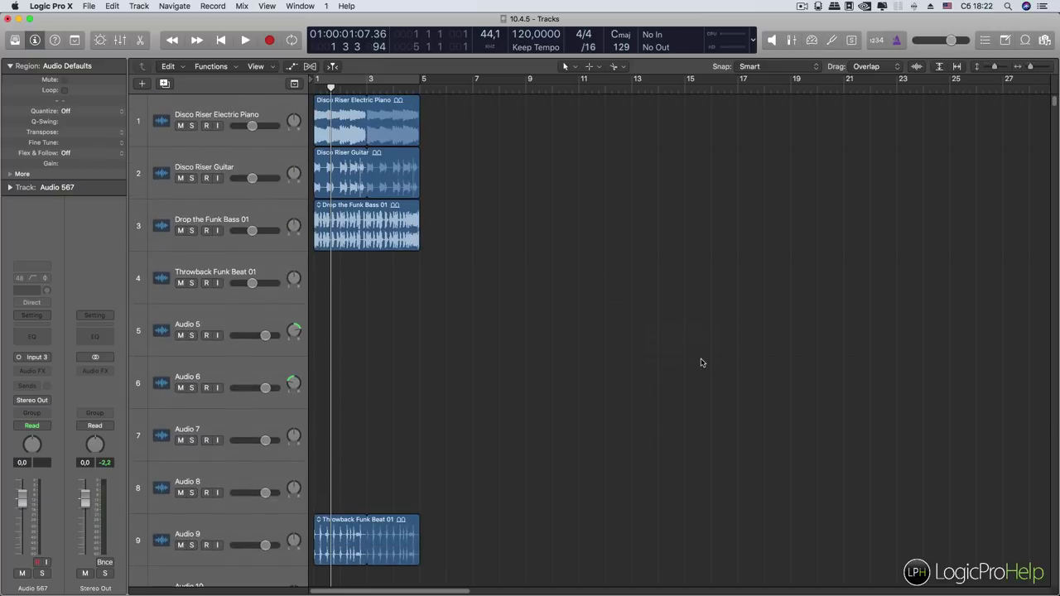
scroll(679, 339, down, 3)
scroll(717, 362, up, 3)
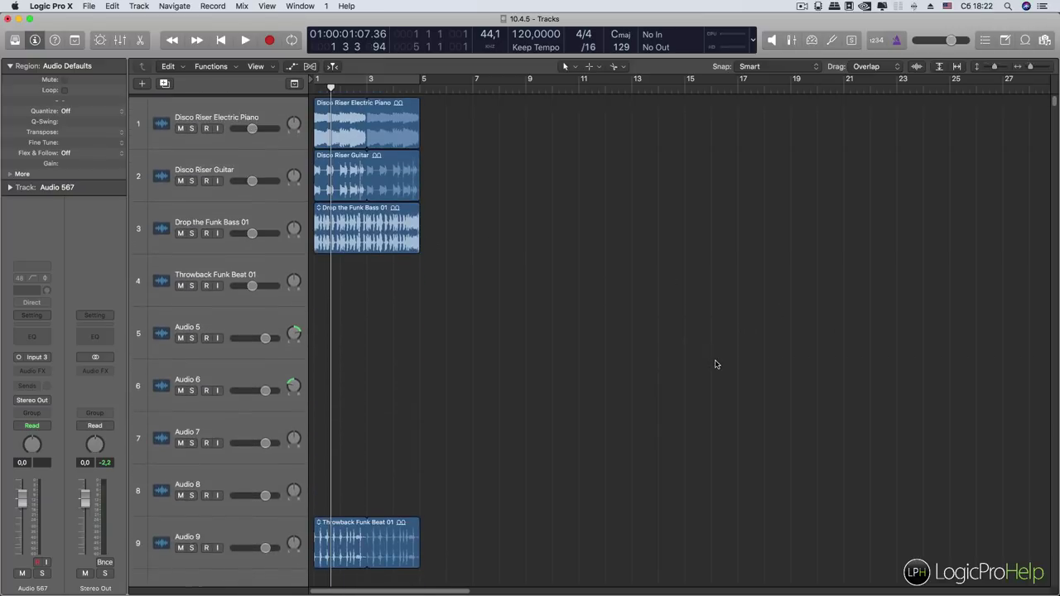
scroll(515, 336, right, 20)
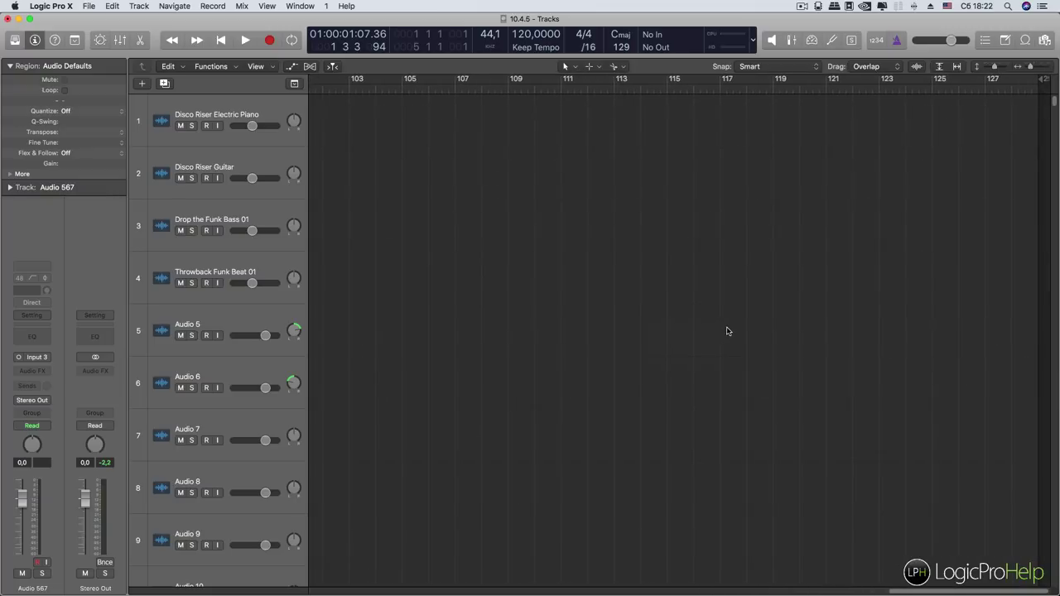
scroll(726, 328, left, 10)
scroll(726, 332, left, 20)
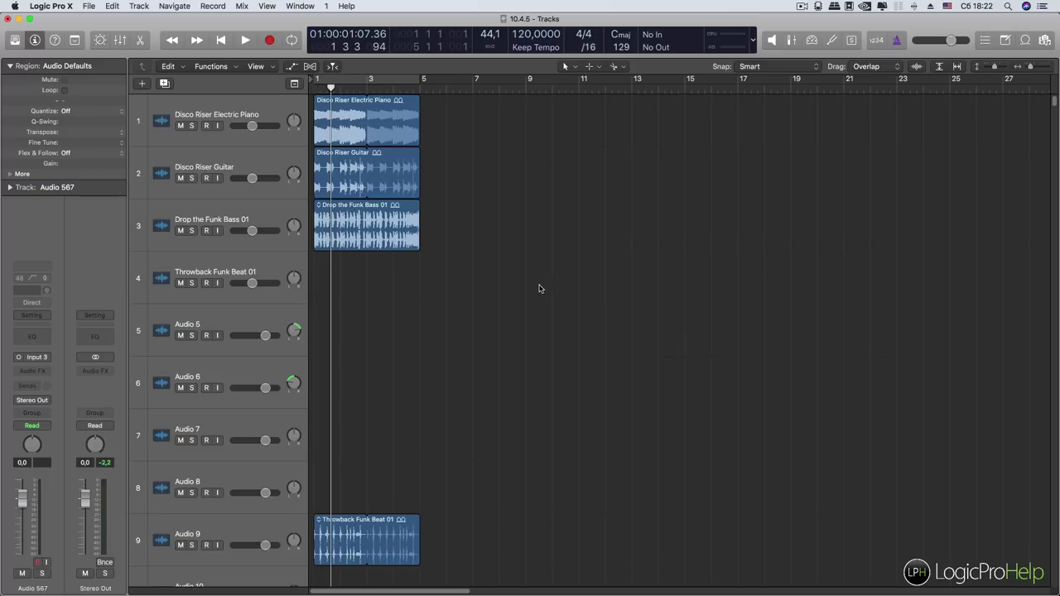
scroll(539, 288, right, 20)
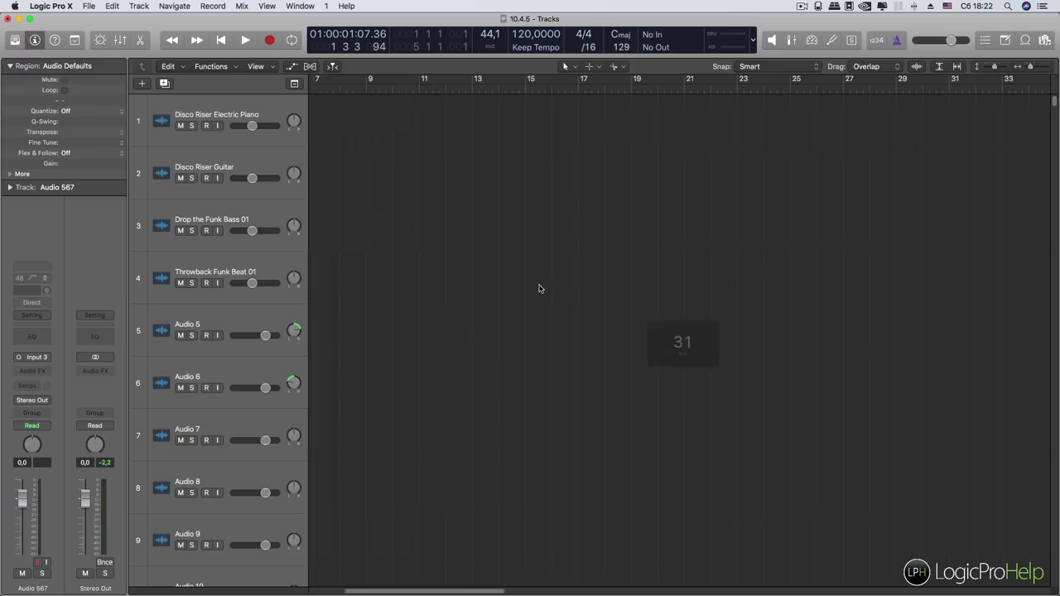
scroll(539, 288, left, 6)
scroll(539, 288, right, 5)
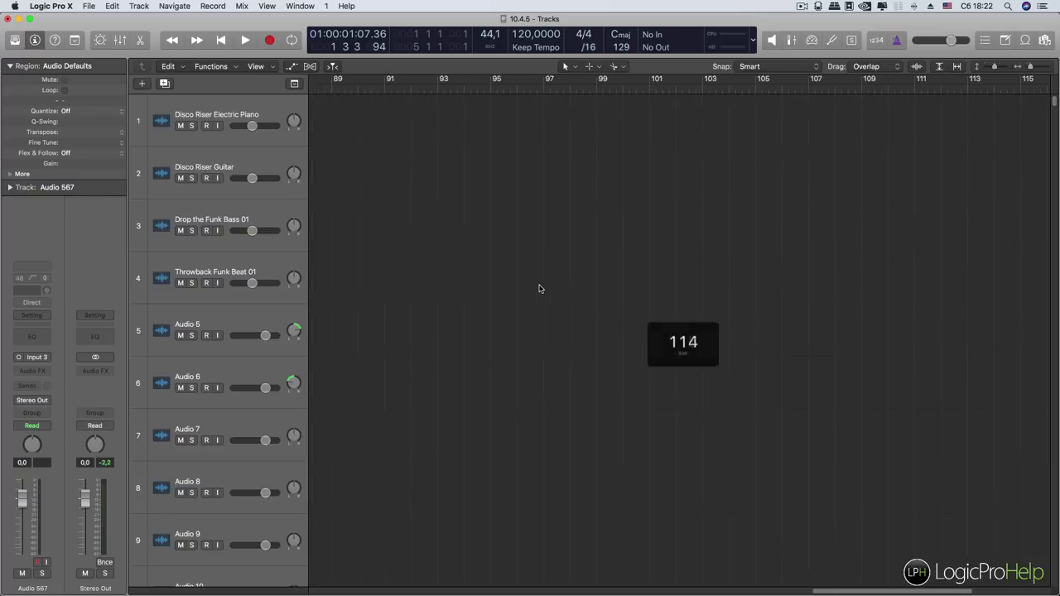
scroll(539, 288, left, 3)
scroll(539, 288, right, 3)
scroll(563, 292, down, 1)
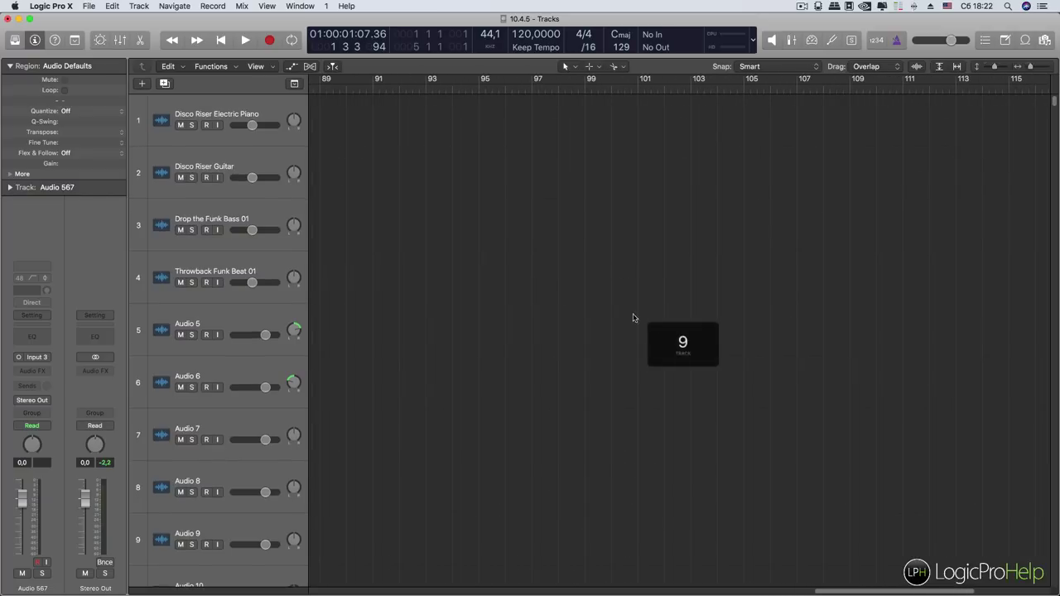
scroll(563, 79, up, 1)
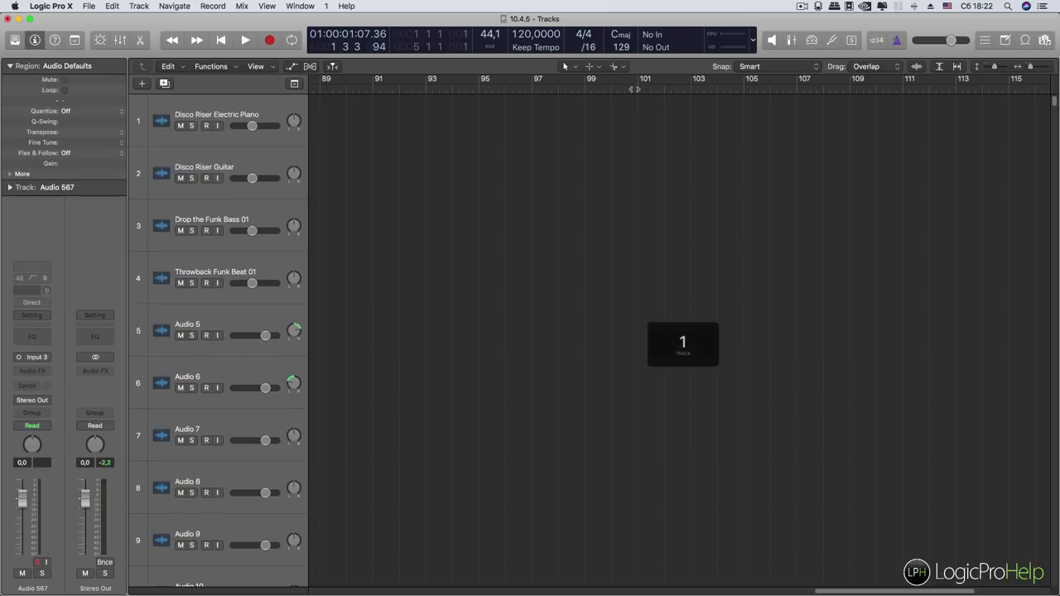
Step: Place the playhead at bar 100 and scroll back toward the start of the timeline
click(609, 83)
scroll(632, 144, left, 15)
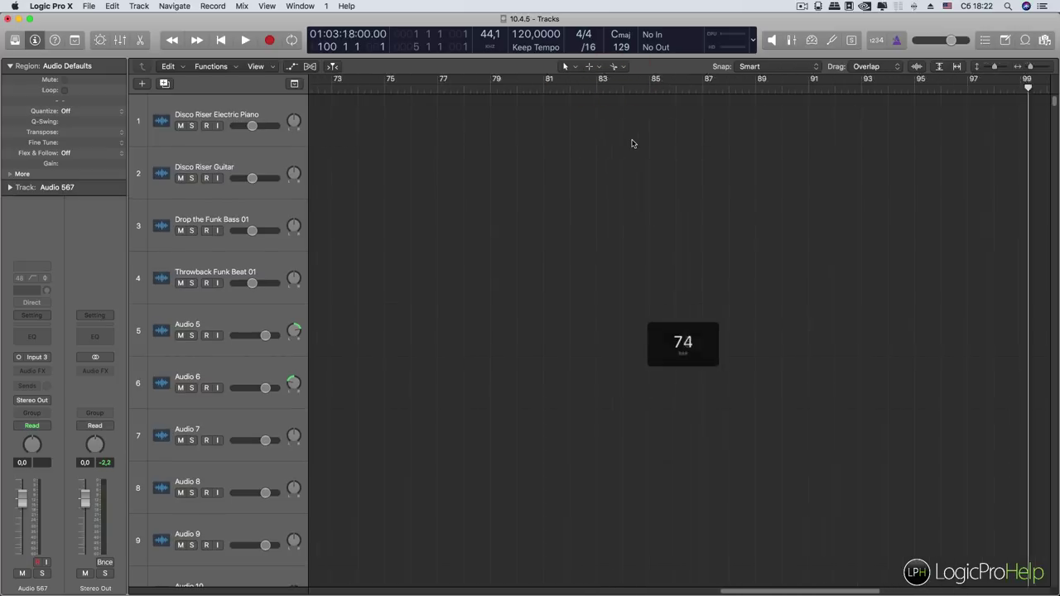
Step: Disable "Show Track or Bar number while scrolling" in the Tracks section of the Display preferences and close the preferences
click(51, 6)
mouse_move(67, 39)
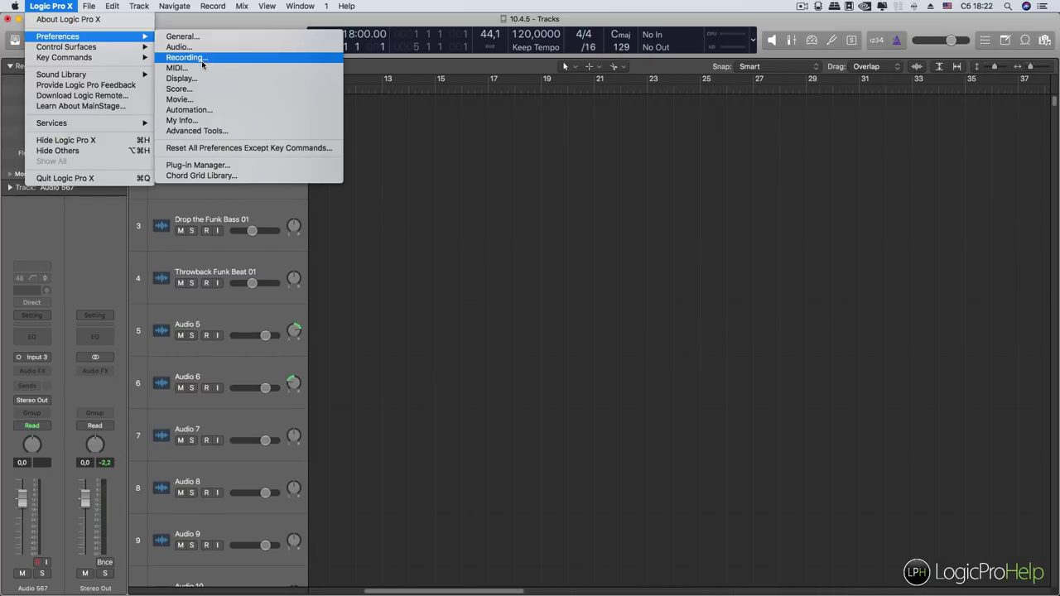
click(192, 79)
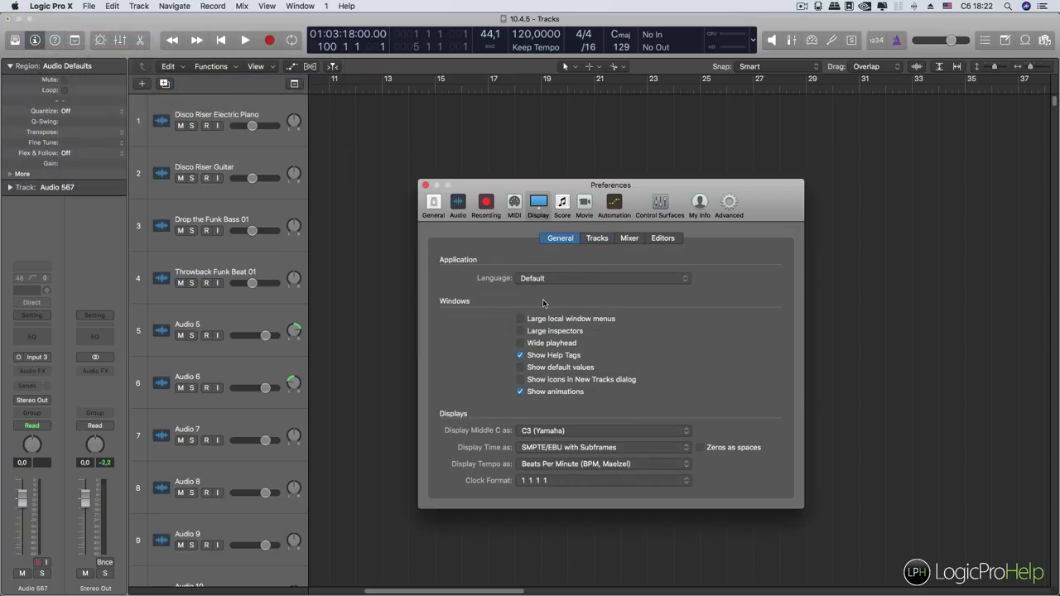
click(597, 239)
click(440, 262)
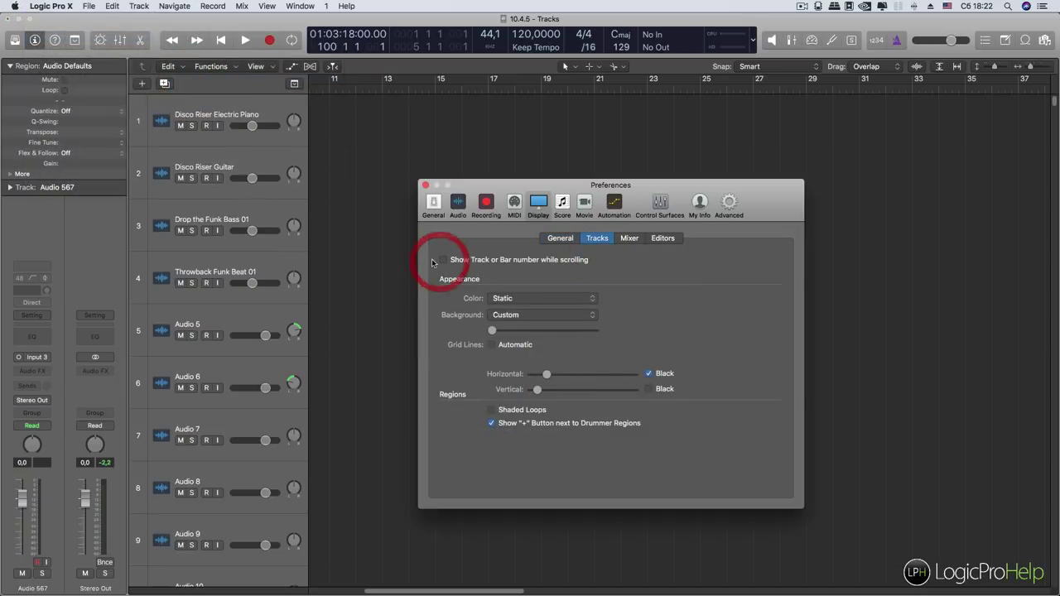
click(424, 184)
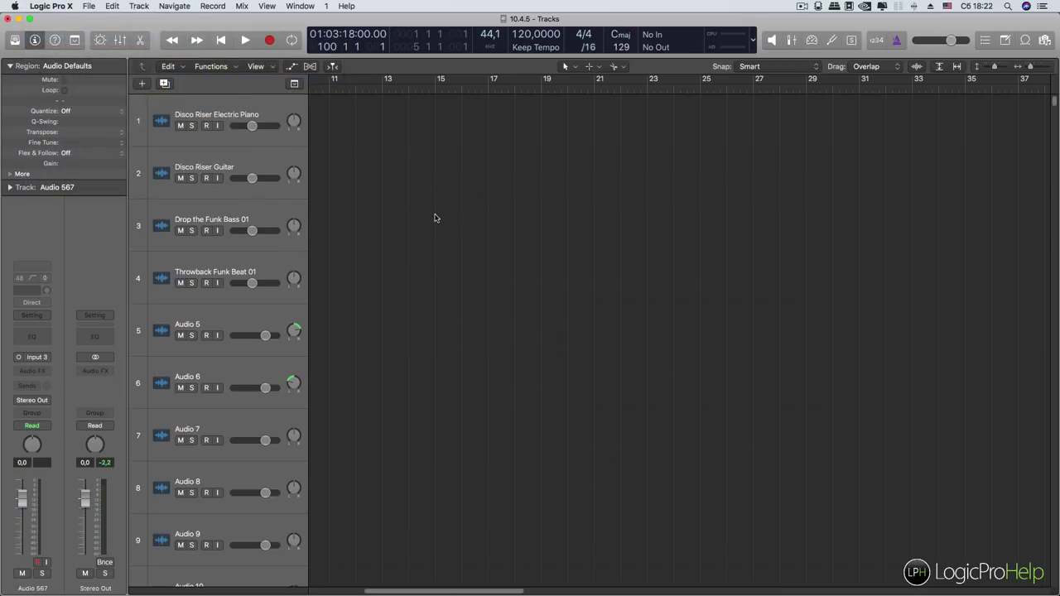